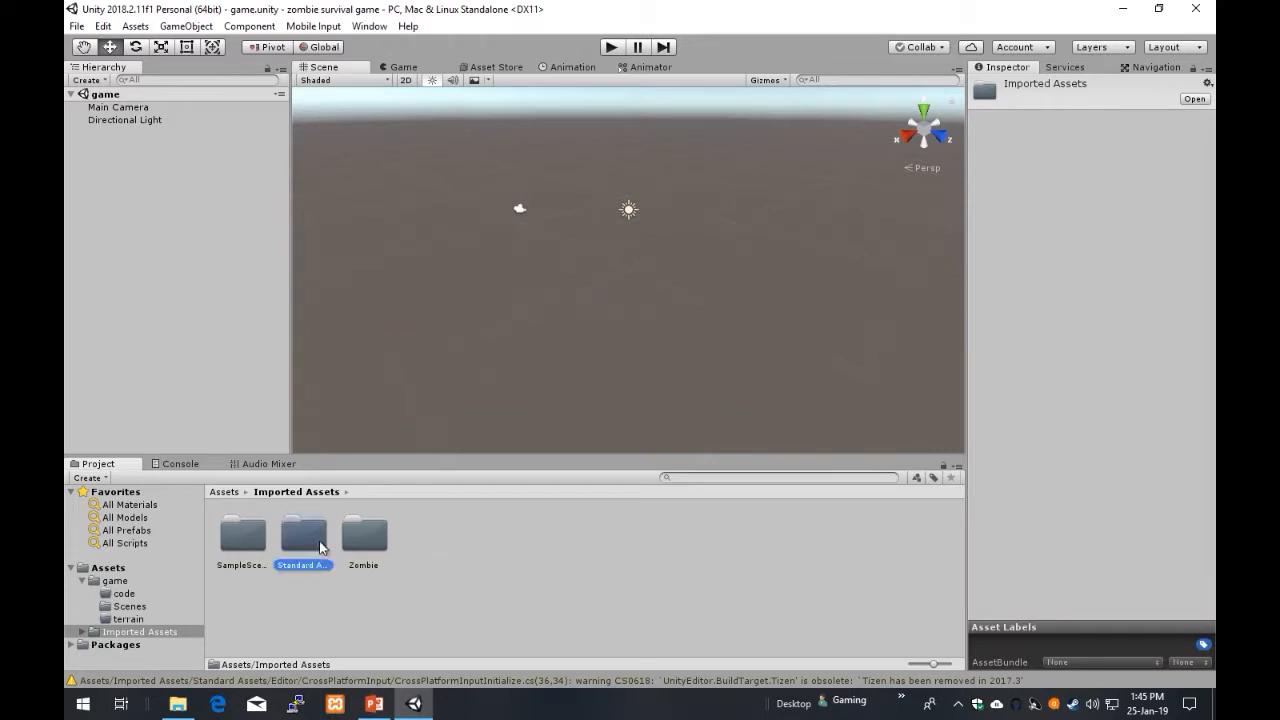
Step: Look through the project's Imported Assets, game and Scenes folders to review how the assets are organised
click(365, 540)
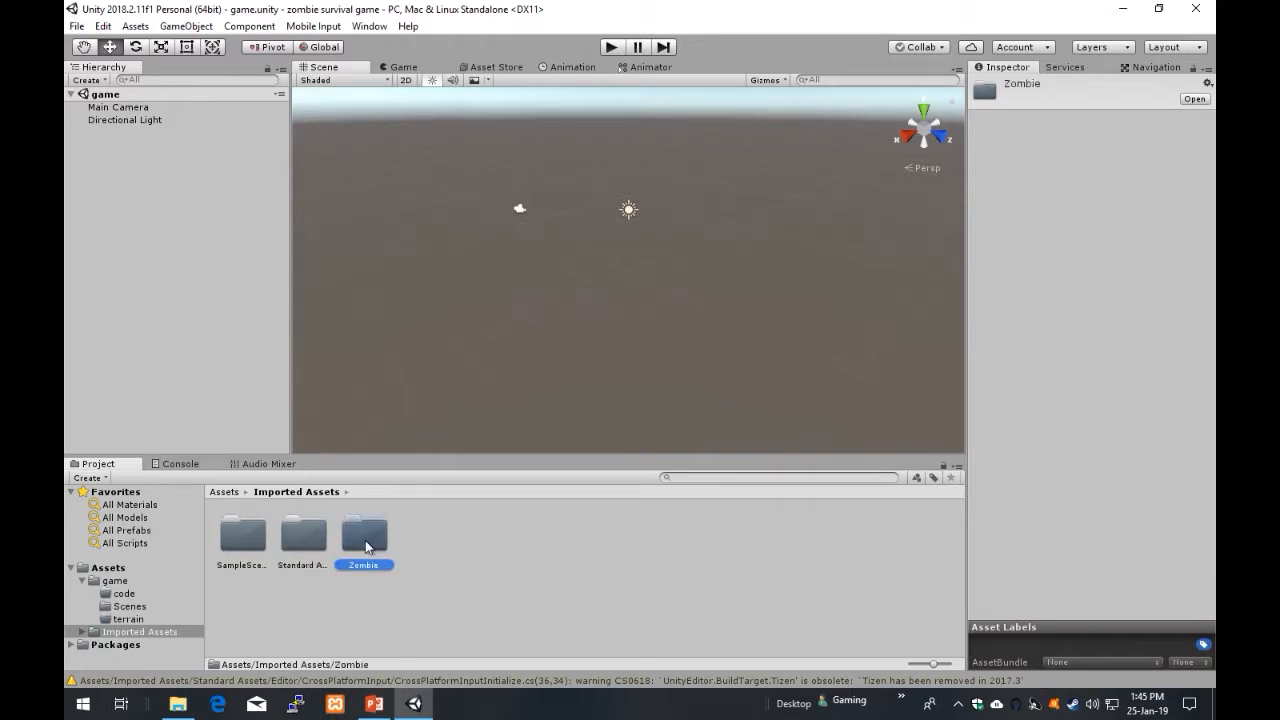
click(216, 495)
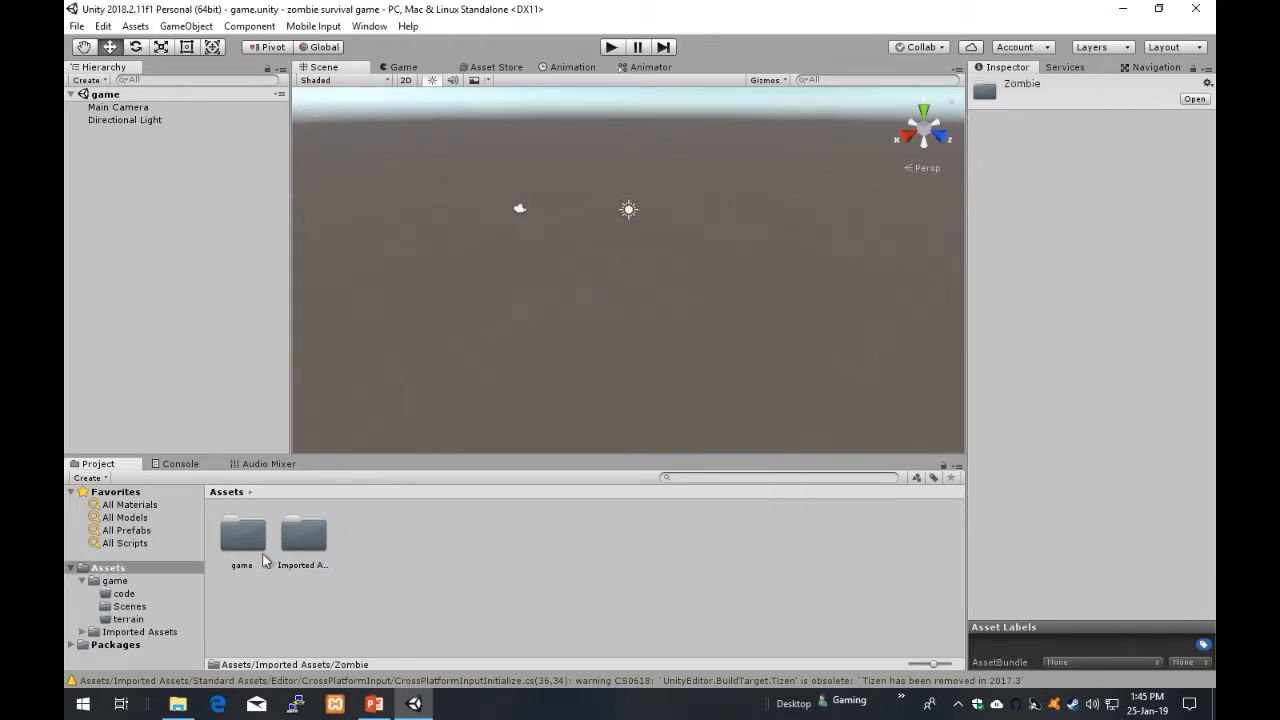
click(241, 536)
double_click(241, 536)
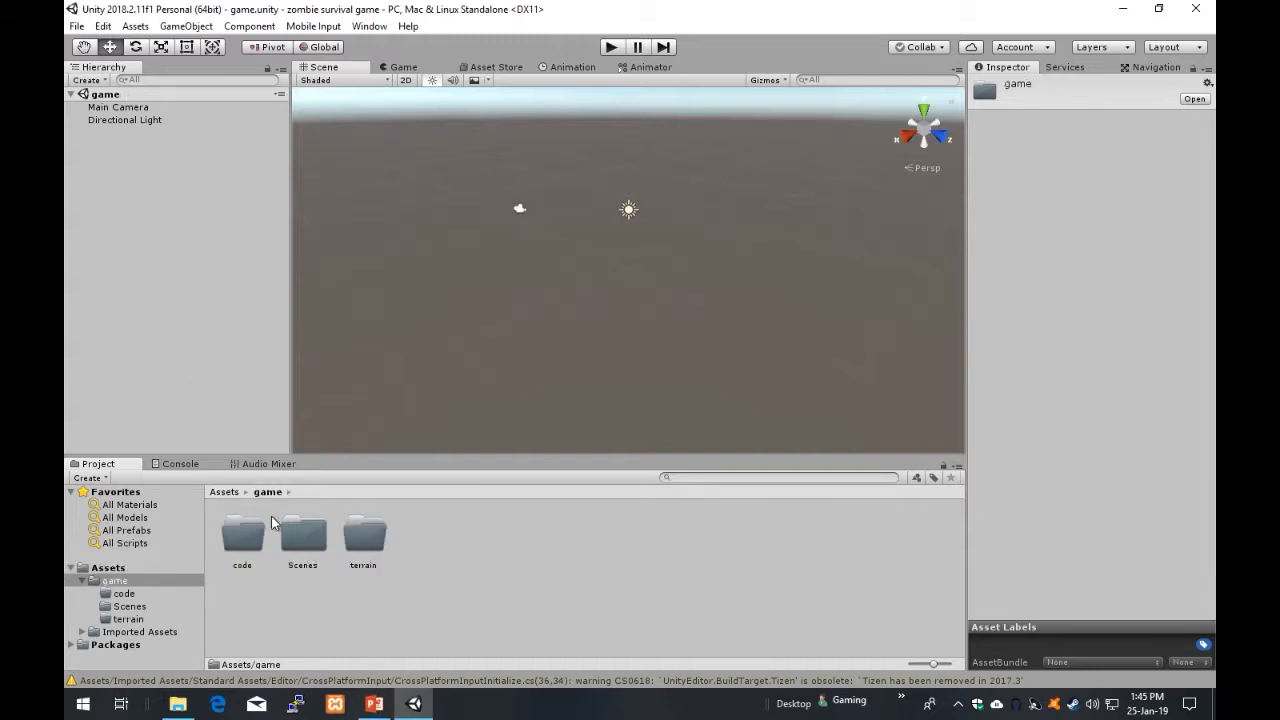
double_click(303, 540)
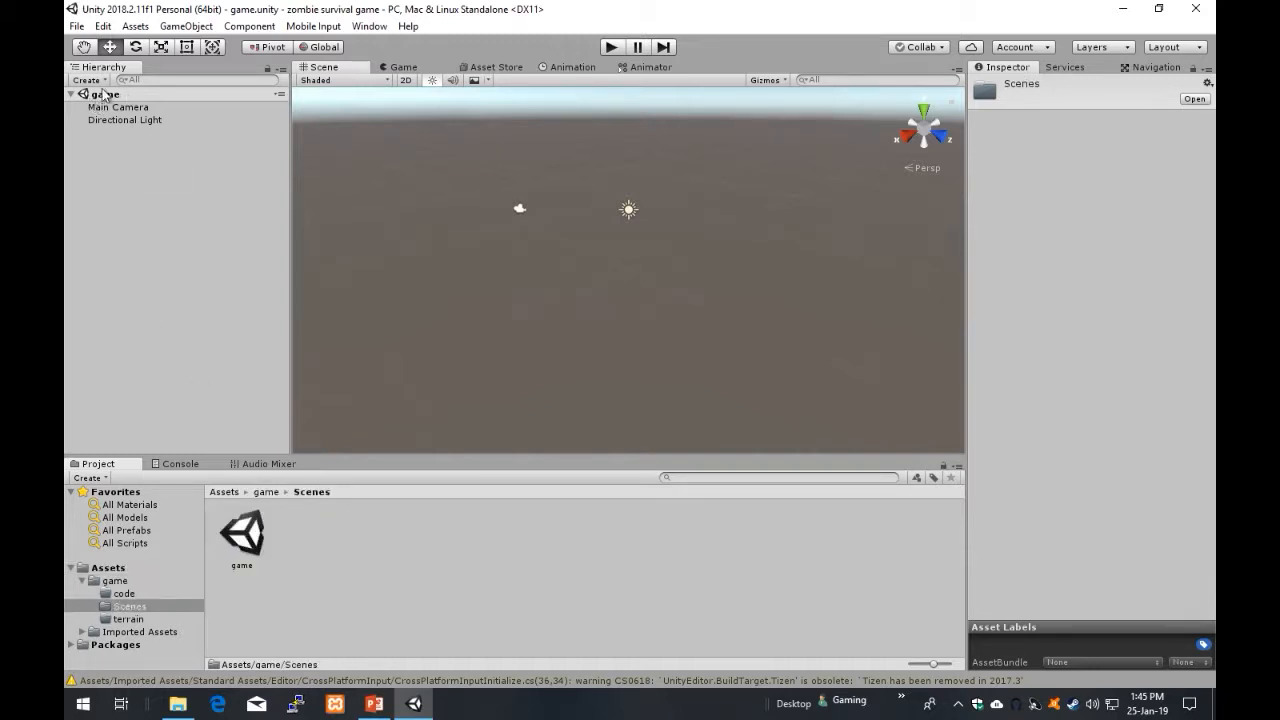
click(145, 308)
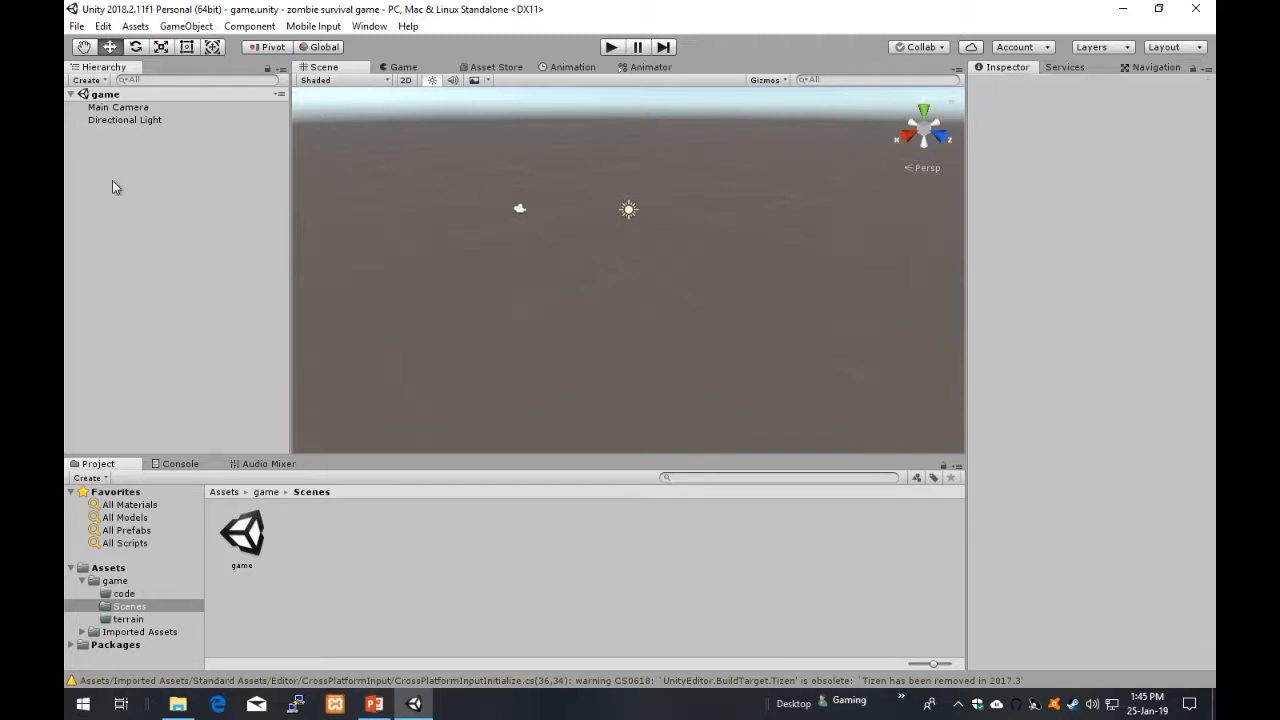
click(266, 492)
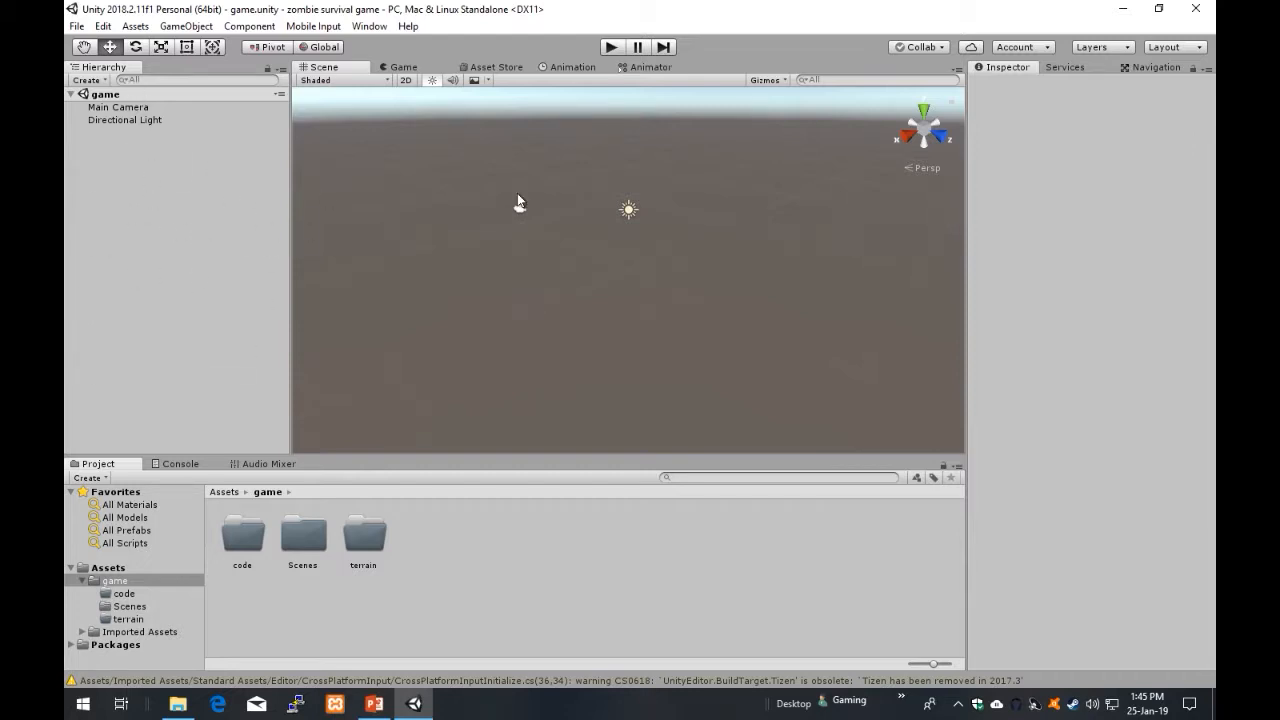
Step: Add a 3D Terrain object to the game scene and look over its surface
right_click(100, 174)
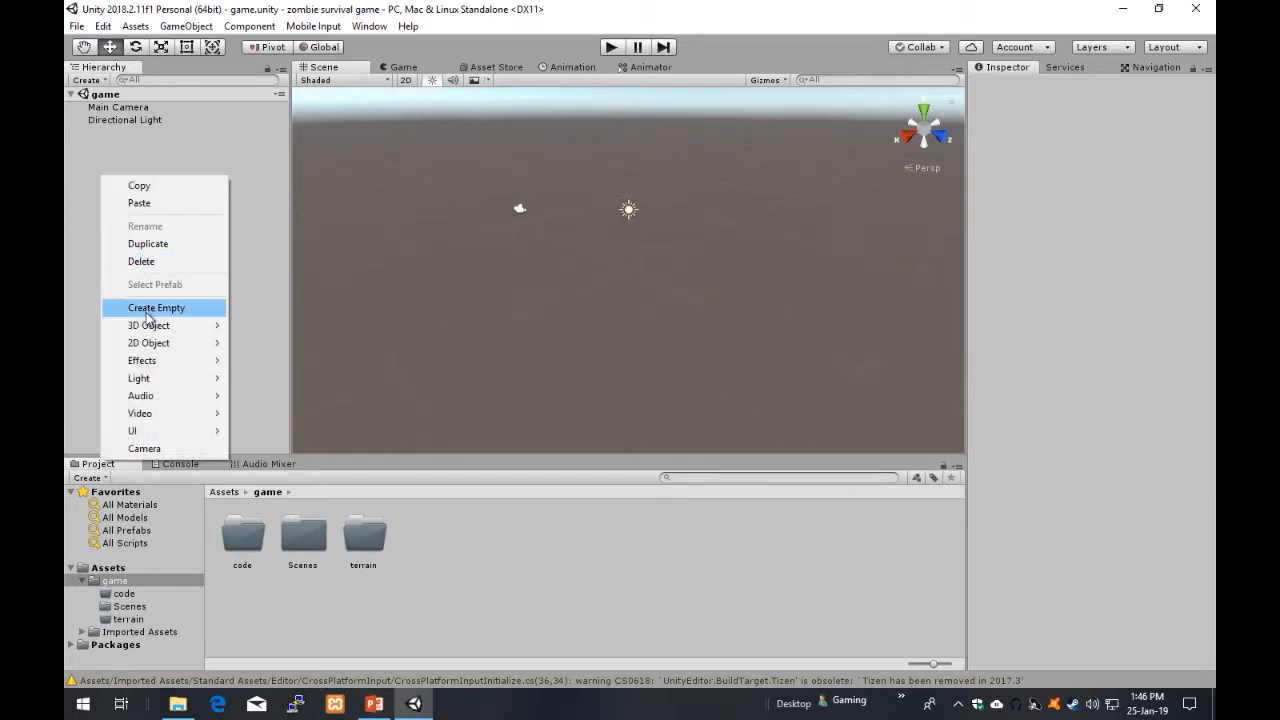
mouse_move(148, 328)
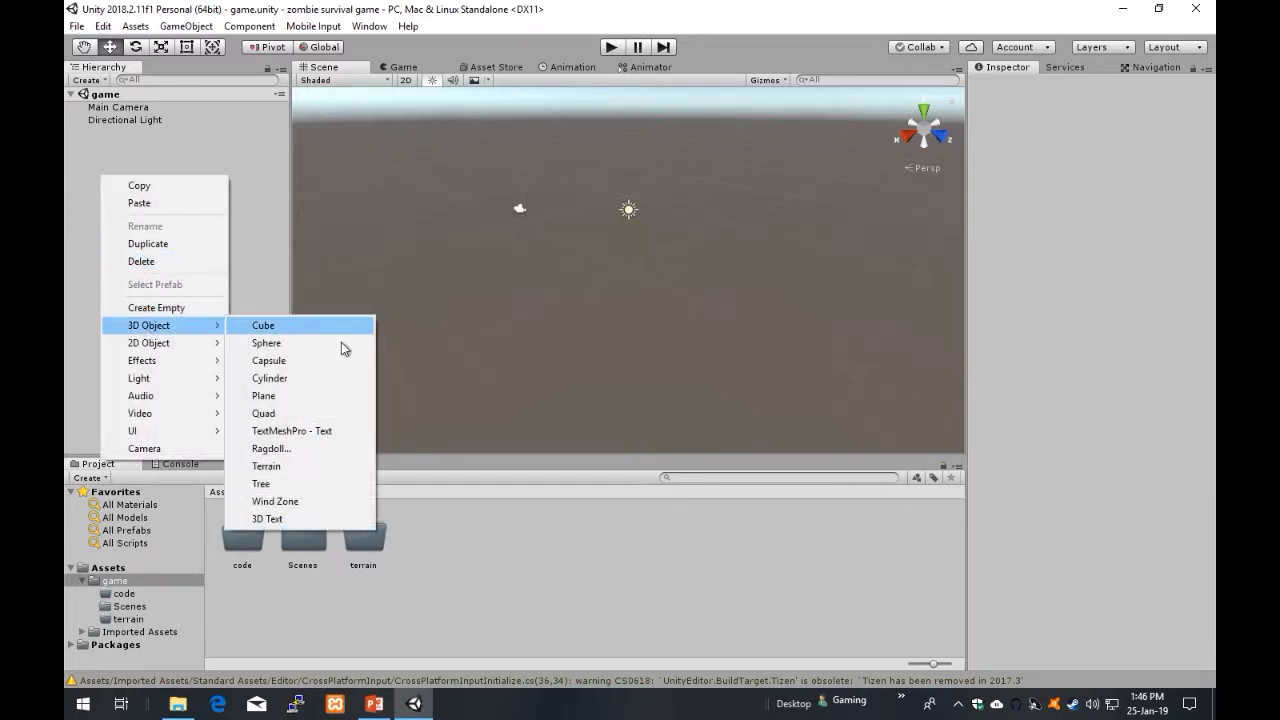
click(309, 468)
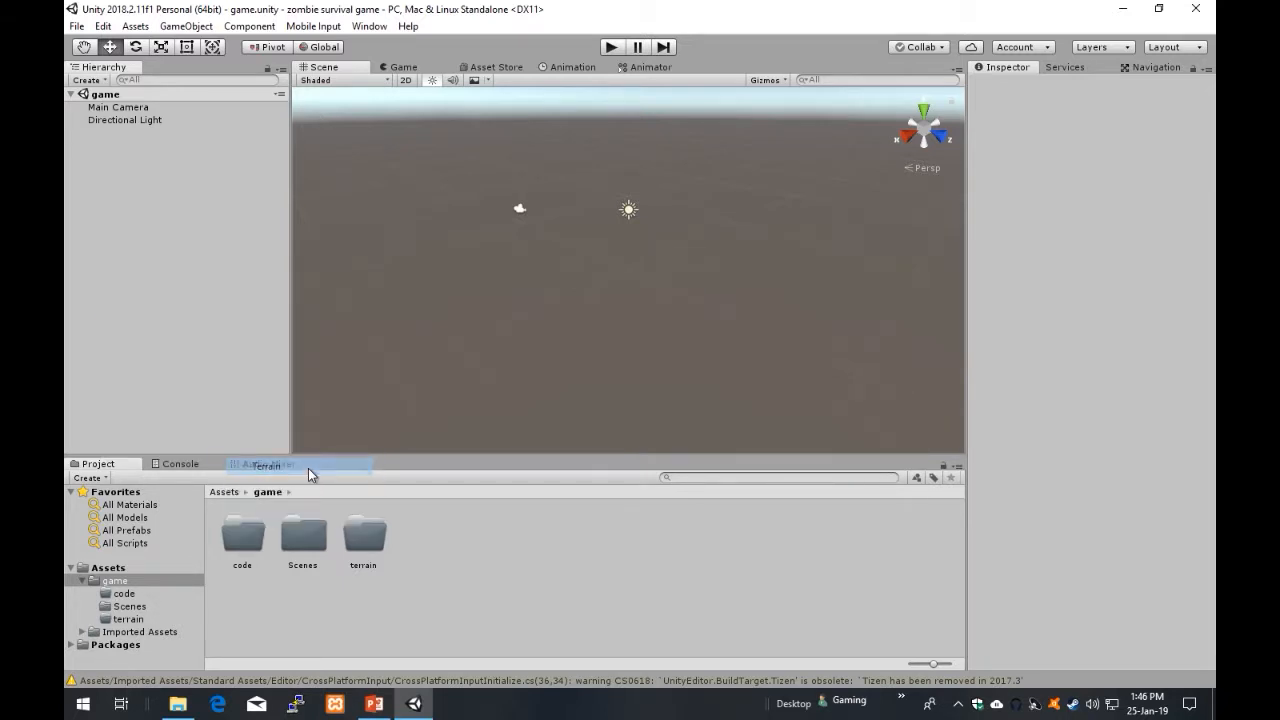
right_click(809, 283)
key(s)
right_drag(809, 283, 77, 357)
key(s)
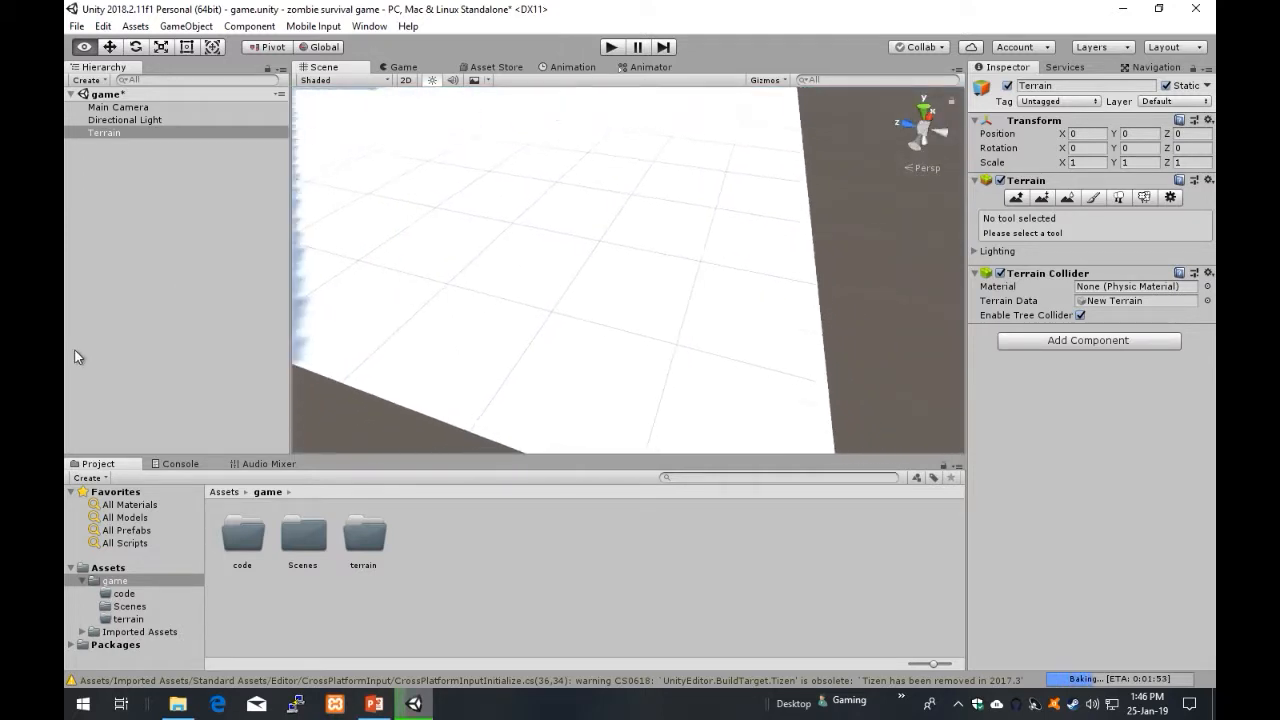
right_drag(75, 350, 691, 243)
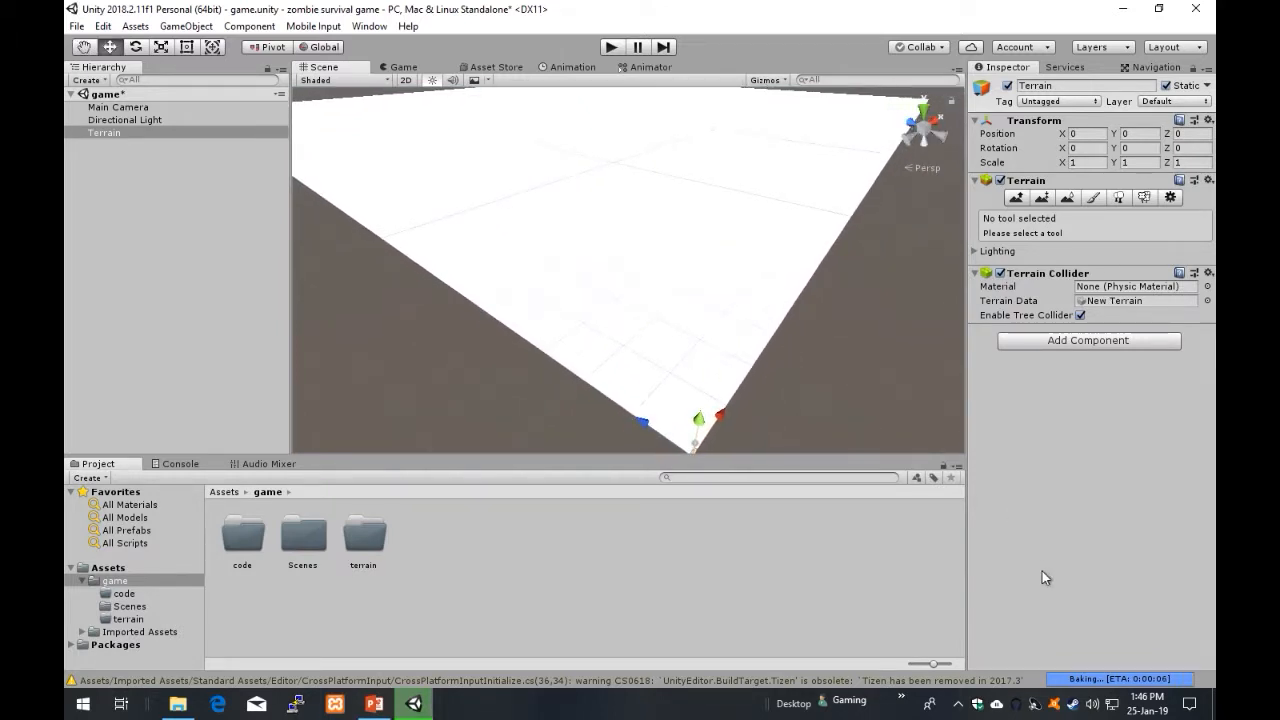
mouse_move(818, 262)
right_down()
mouse_move(797, 236)
mouse_move(796, 261)
mouse_move(800, 247)
right_up()
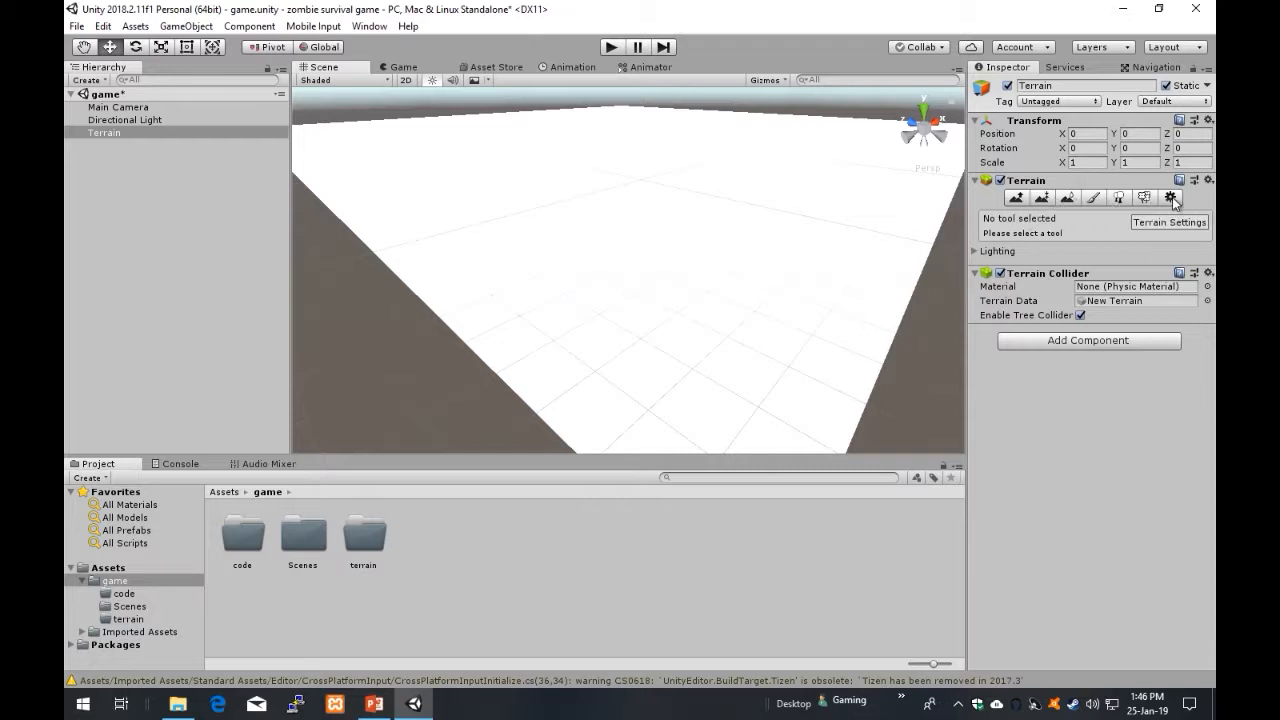
Step: Add GrassHillAlbedo as the terrain's first paint texture, keeping the default tiling size
click(1095, 198)
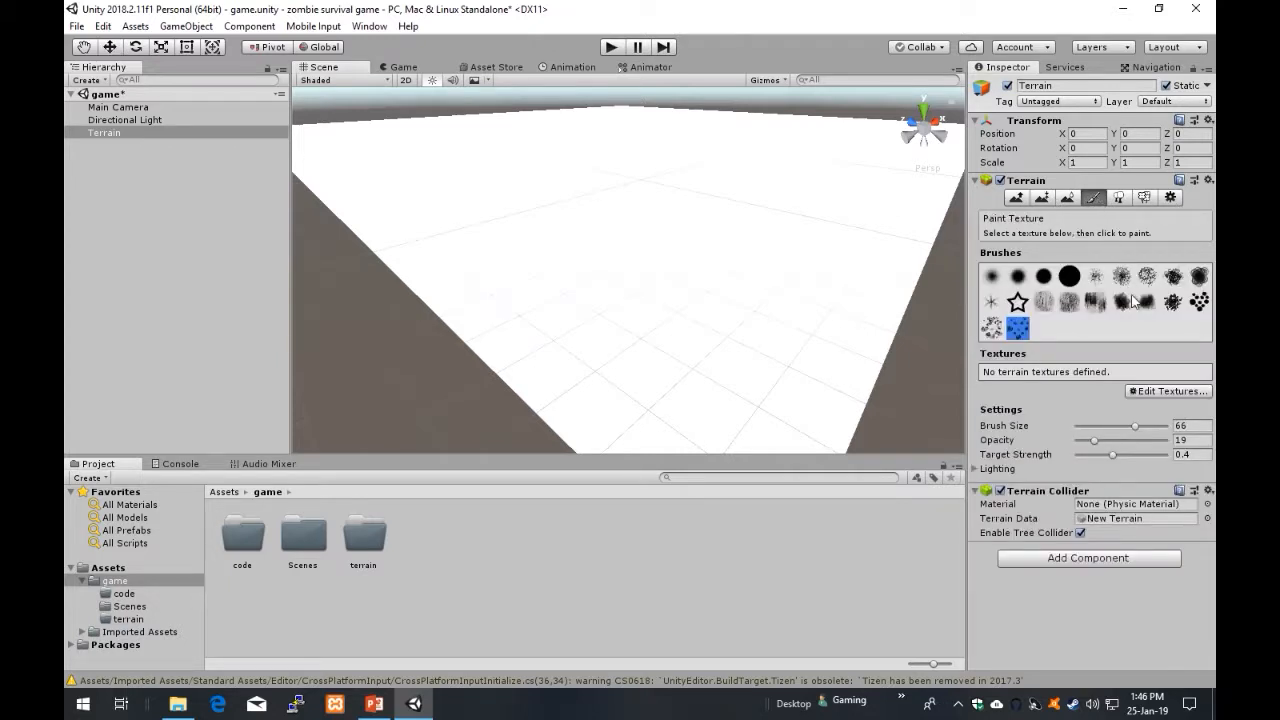
click(1173, 390)
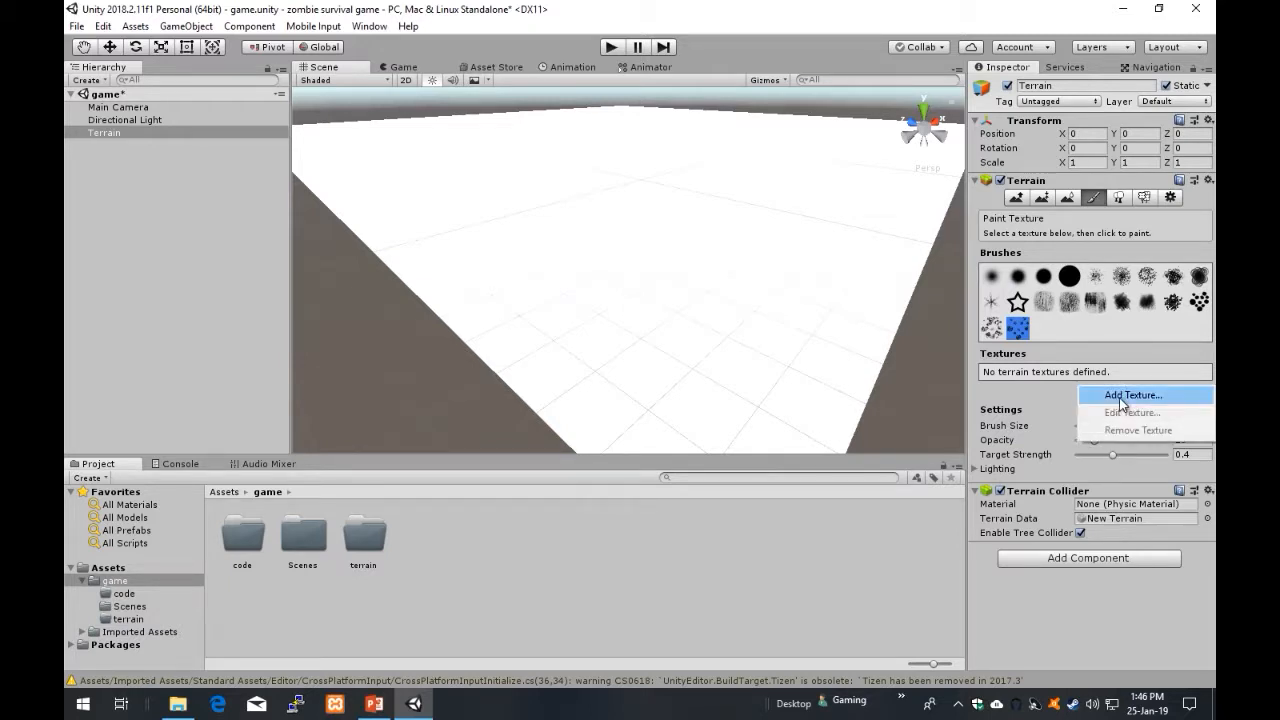
click(1124, 396)
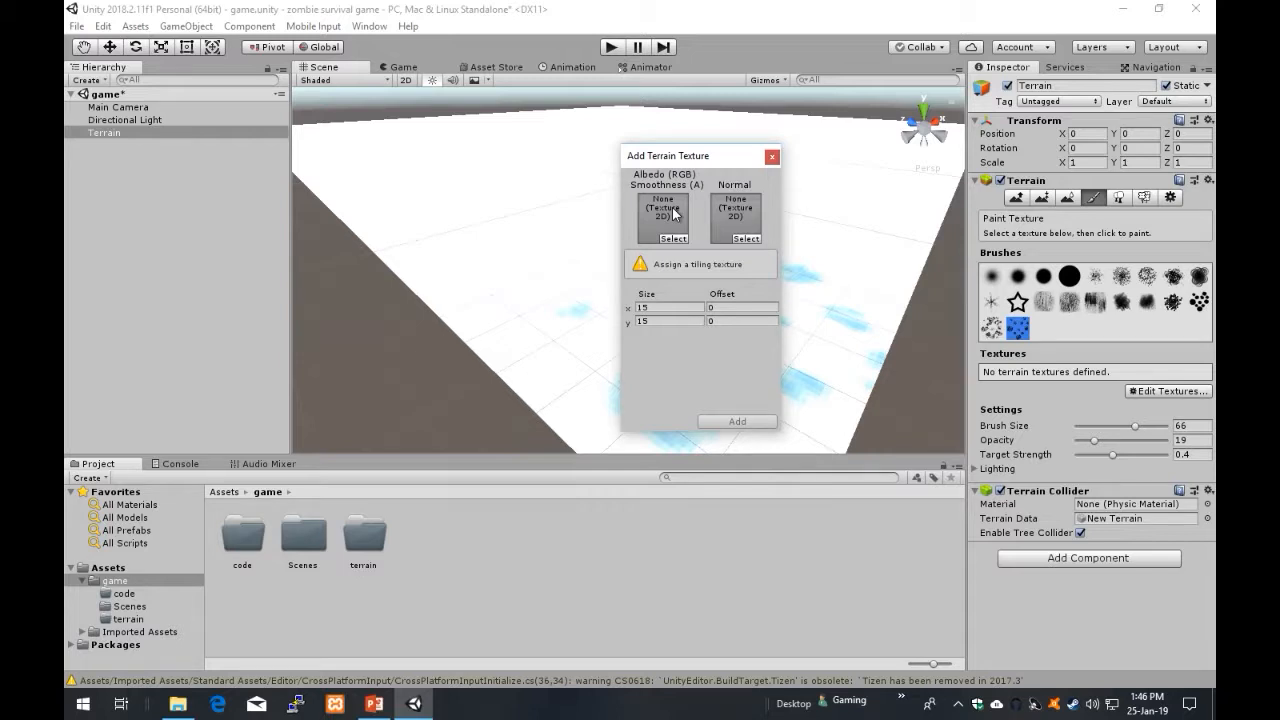
click(673, 238)
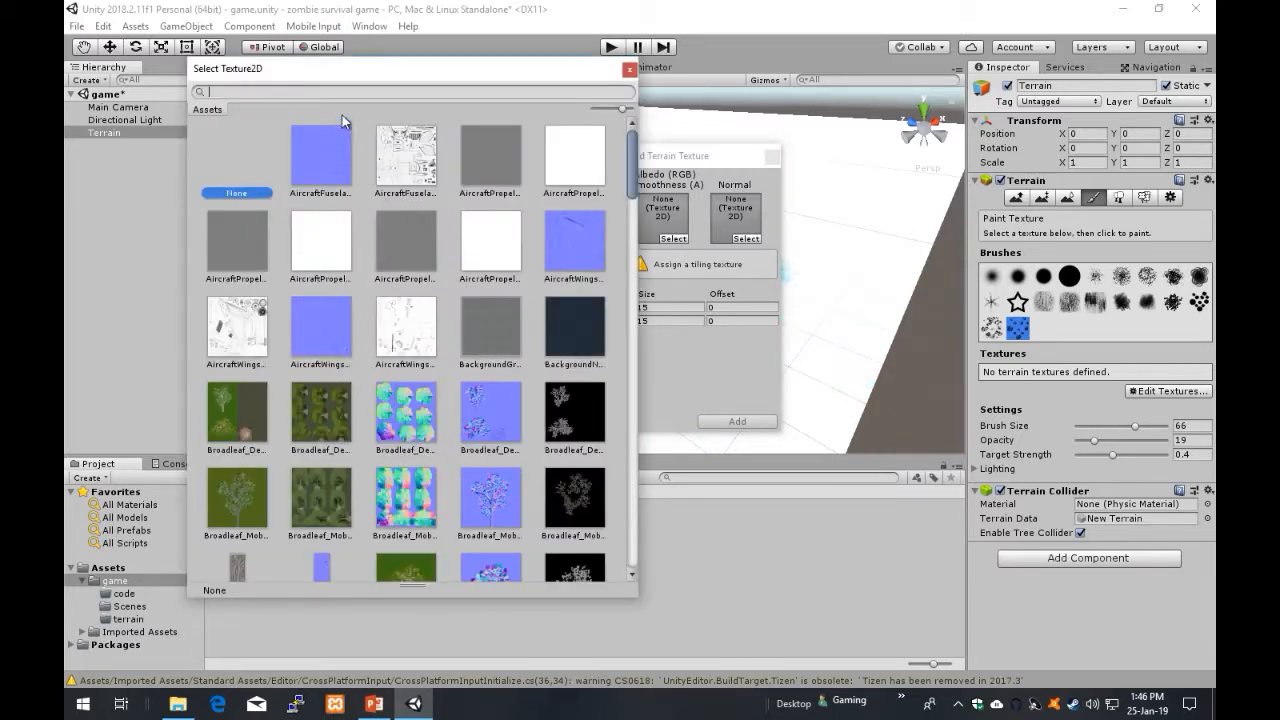
text(gr)
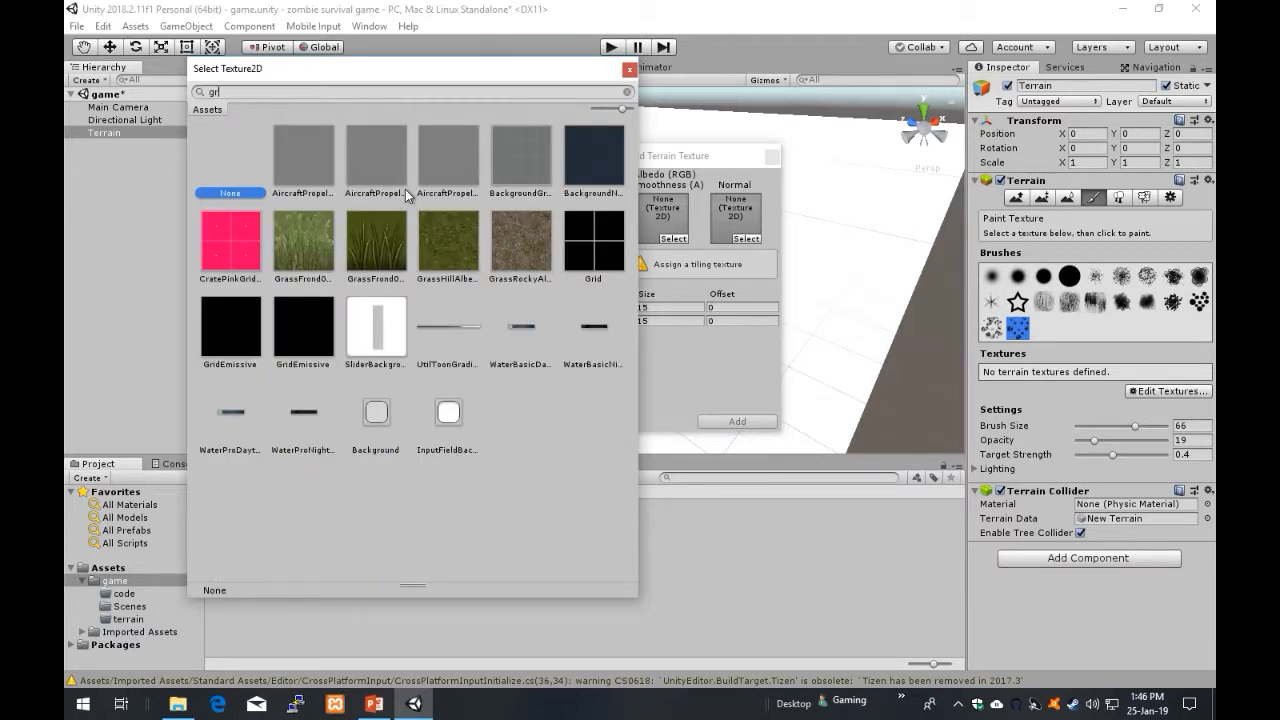
click(447, 241)
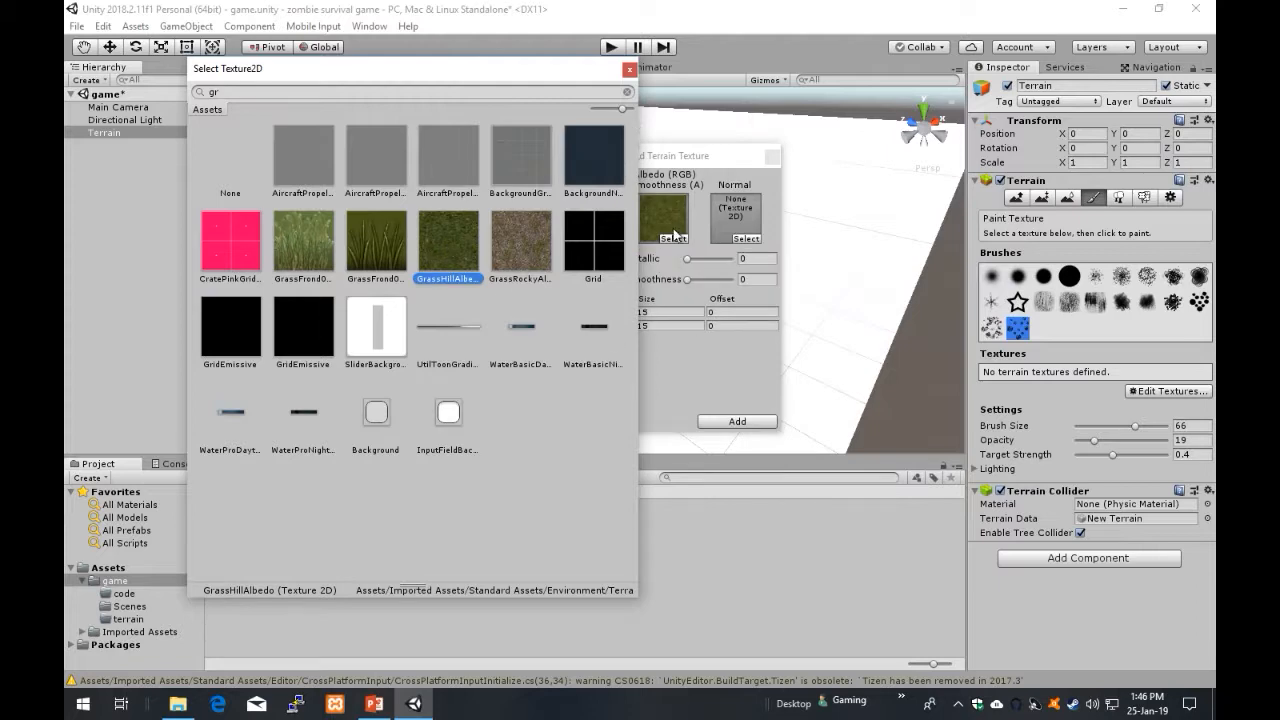
click(630, 70)
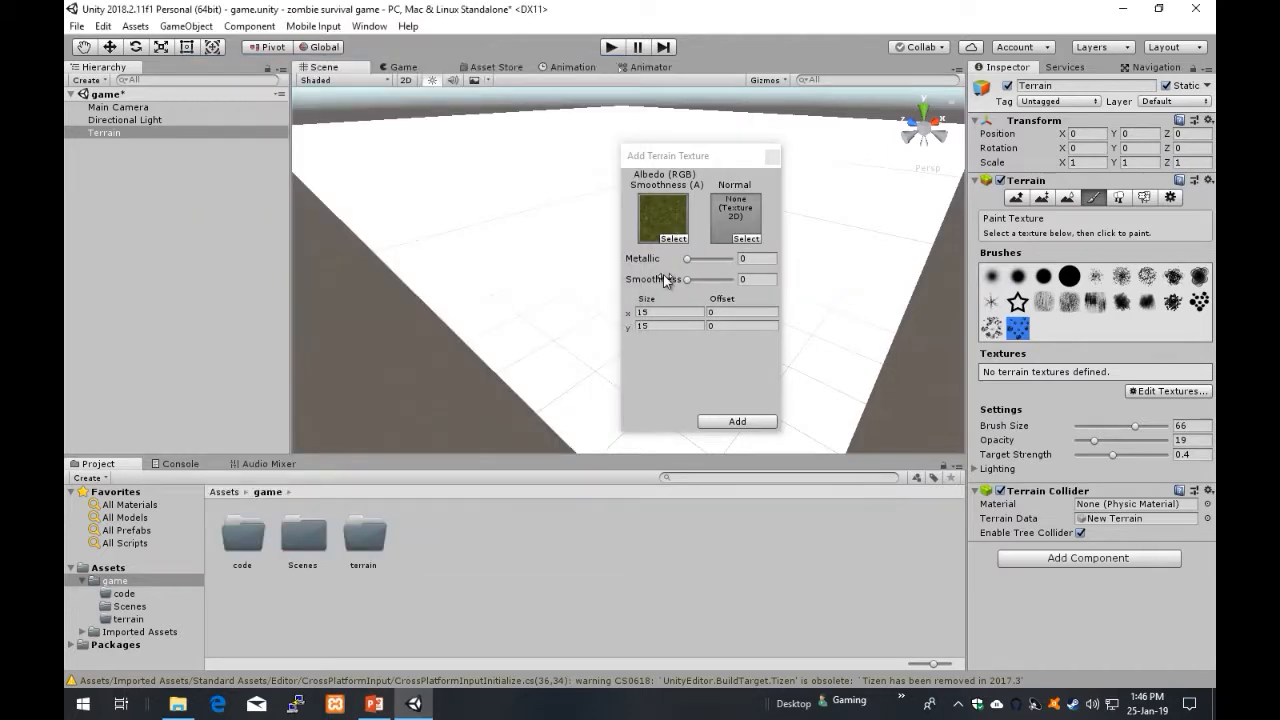
click(744, 420)
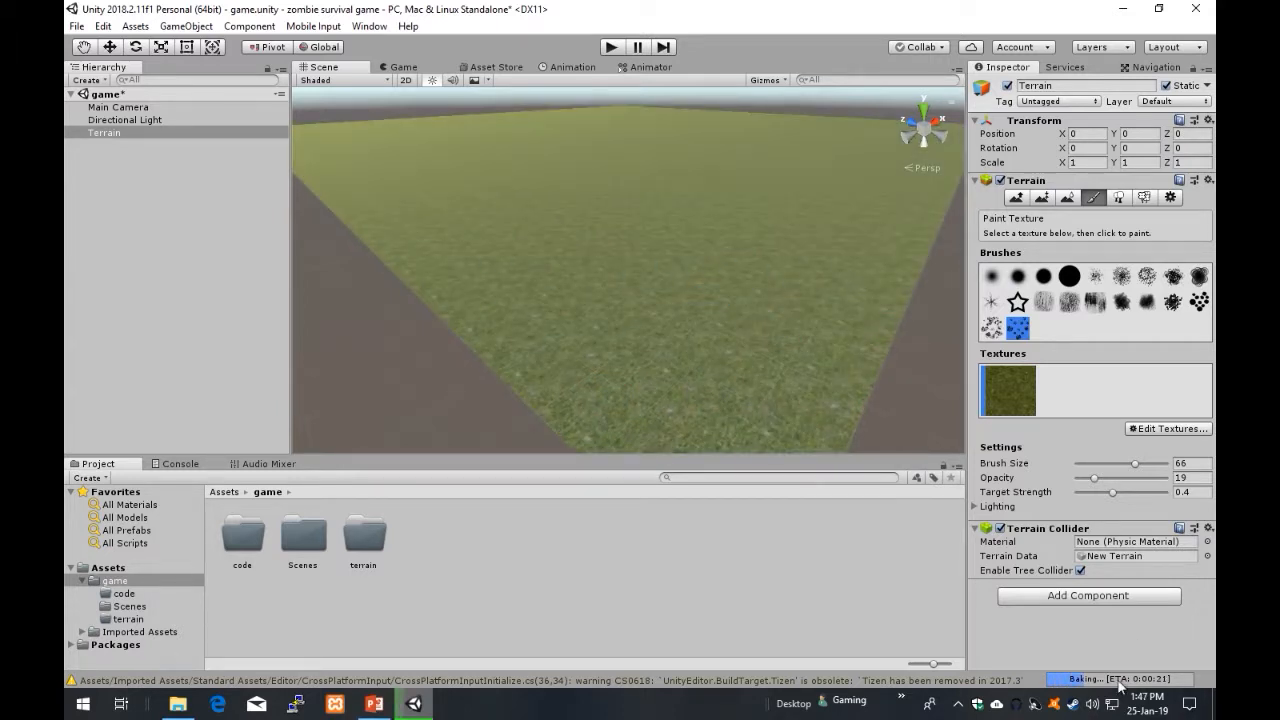
Step: Add GrassRockyAlbedo as the terrain's second paint texture, keeping the default tiling size
click(1176, 431)
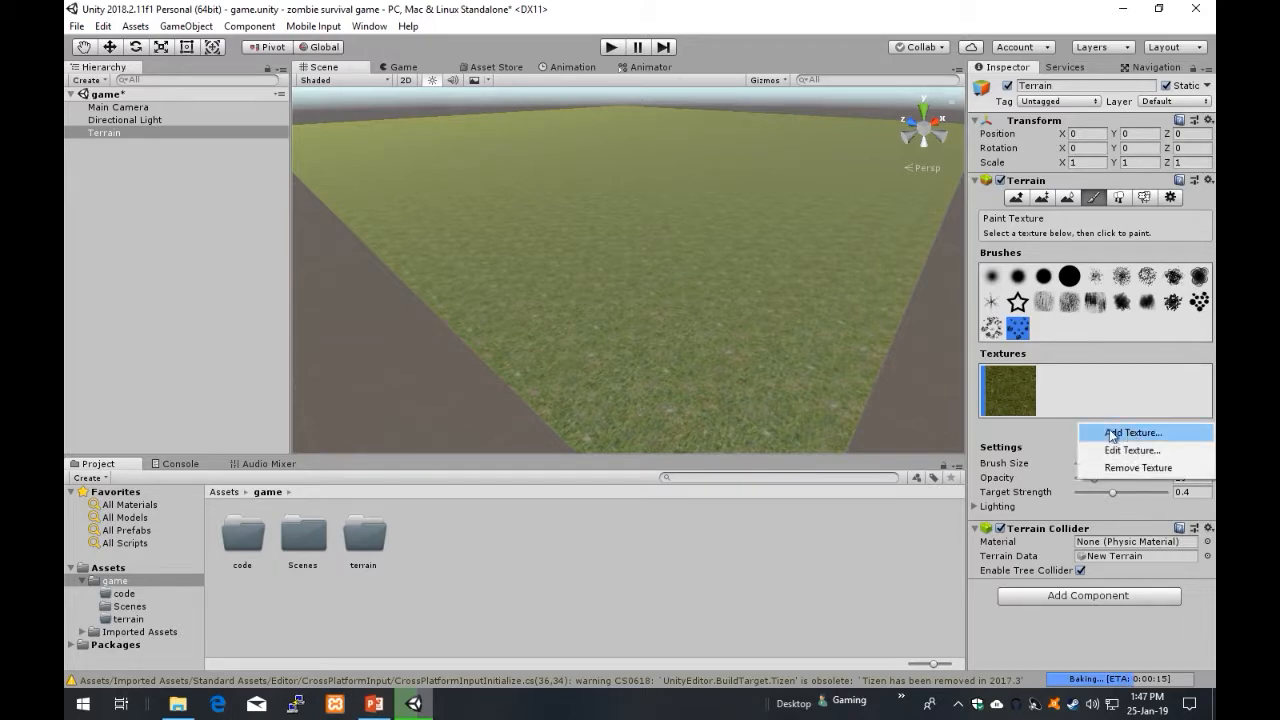
click(1111, 433)
click(673, 238)
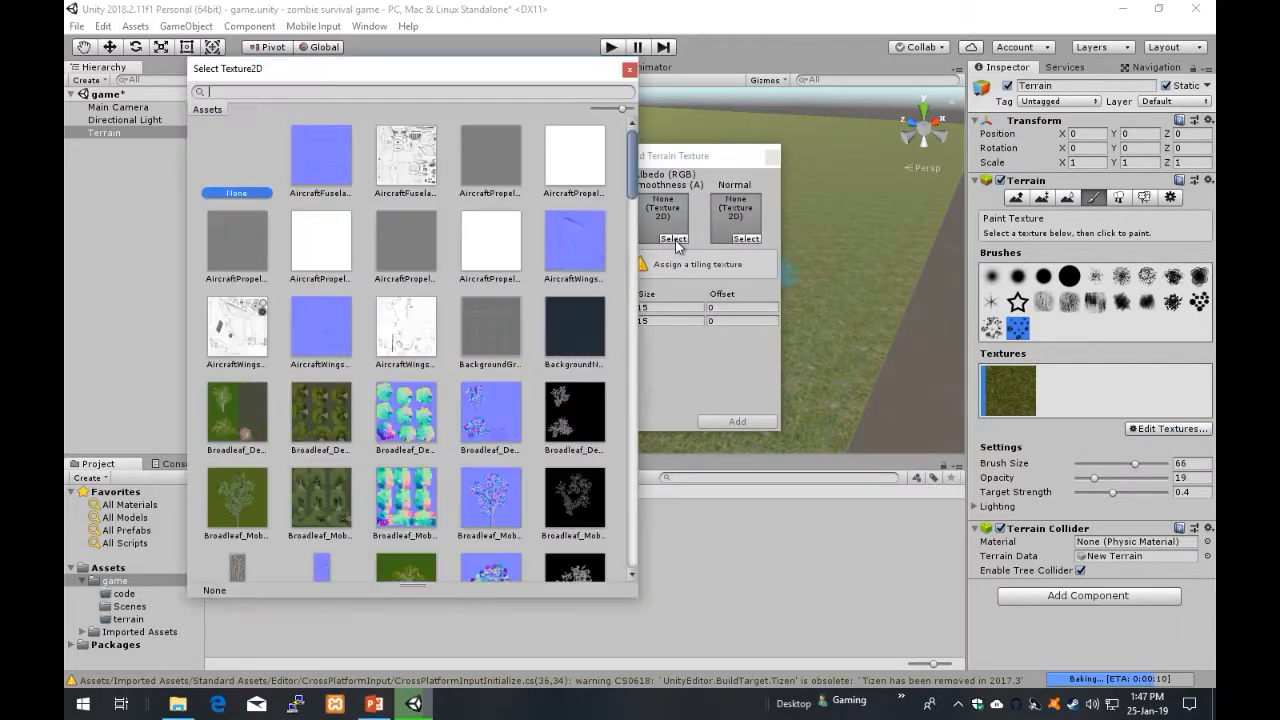
text(gr)
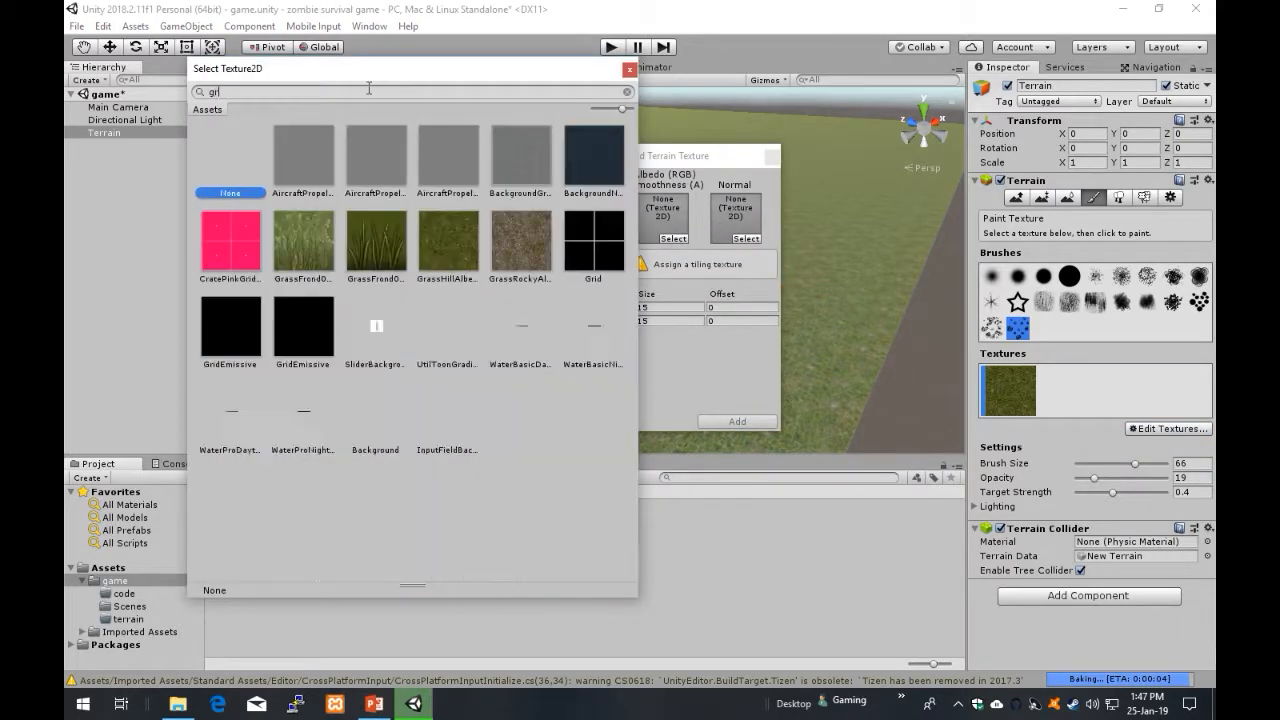
click(515, 239)
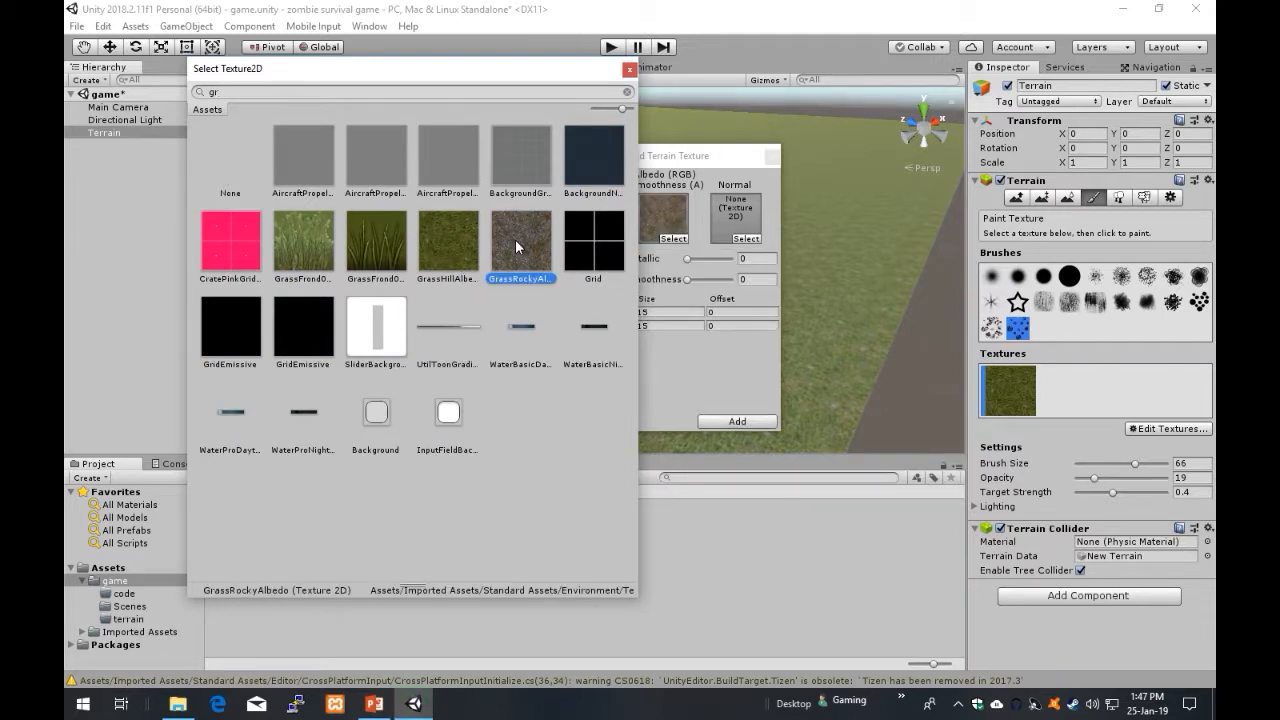
click(684, 378)
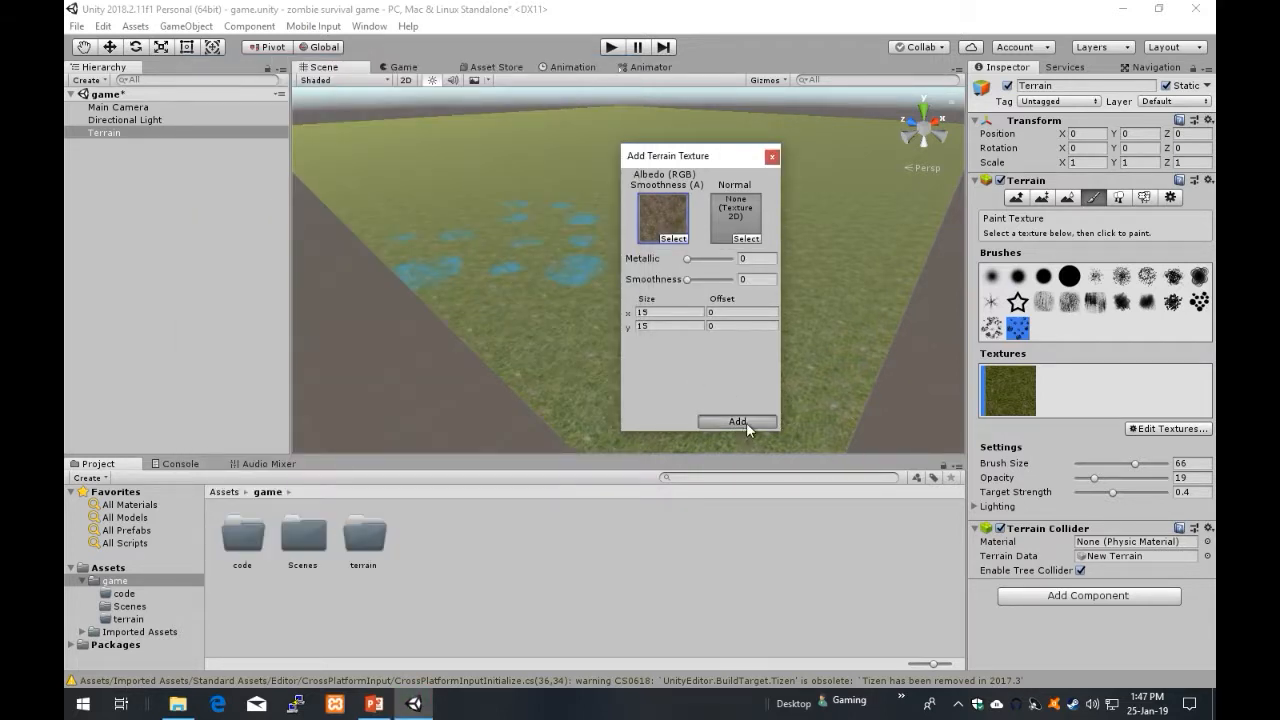
click(737, 422)
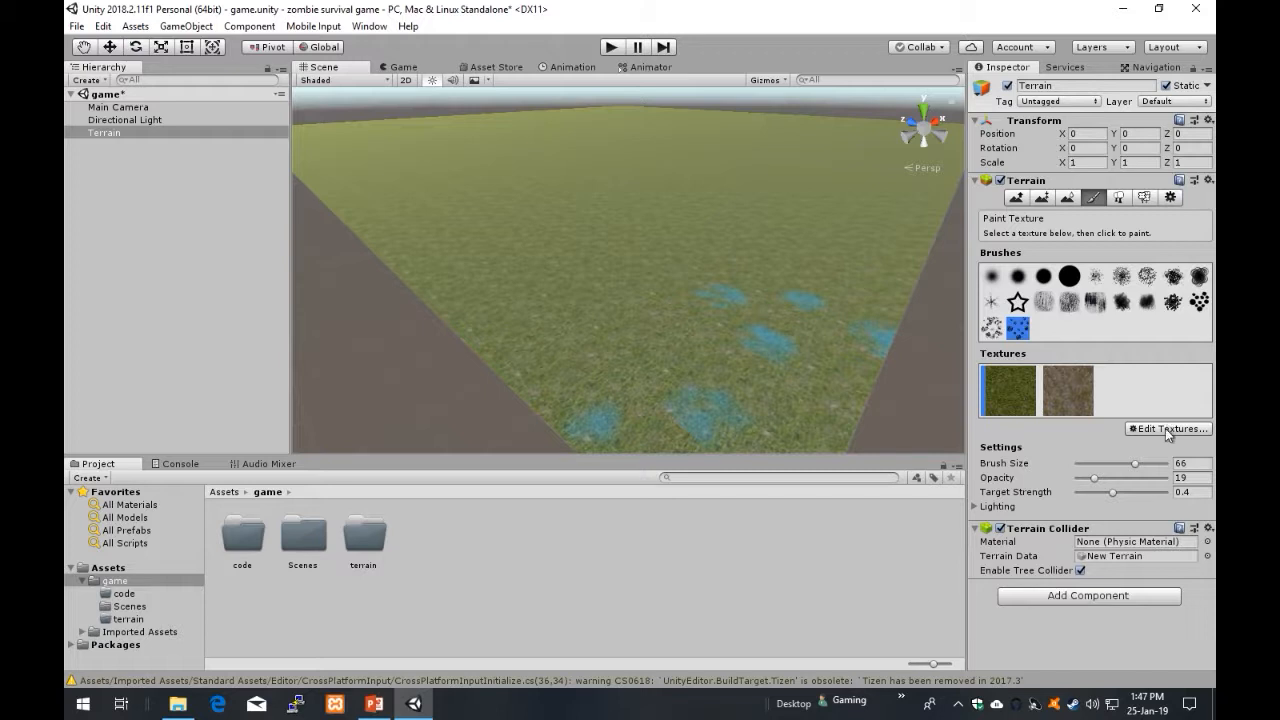
Step: Start a third terrain texture and assign MudRockyAlbedoSpecular as its albedo map
click(1165, 428)
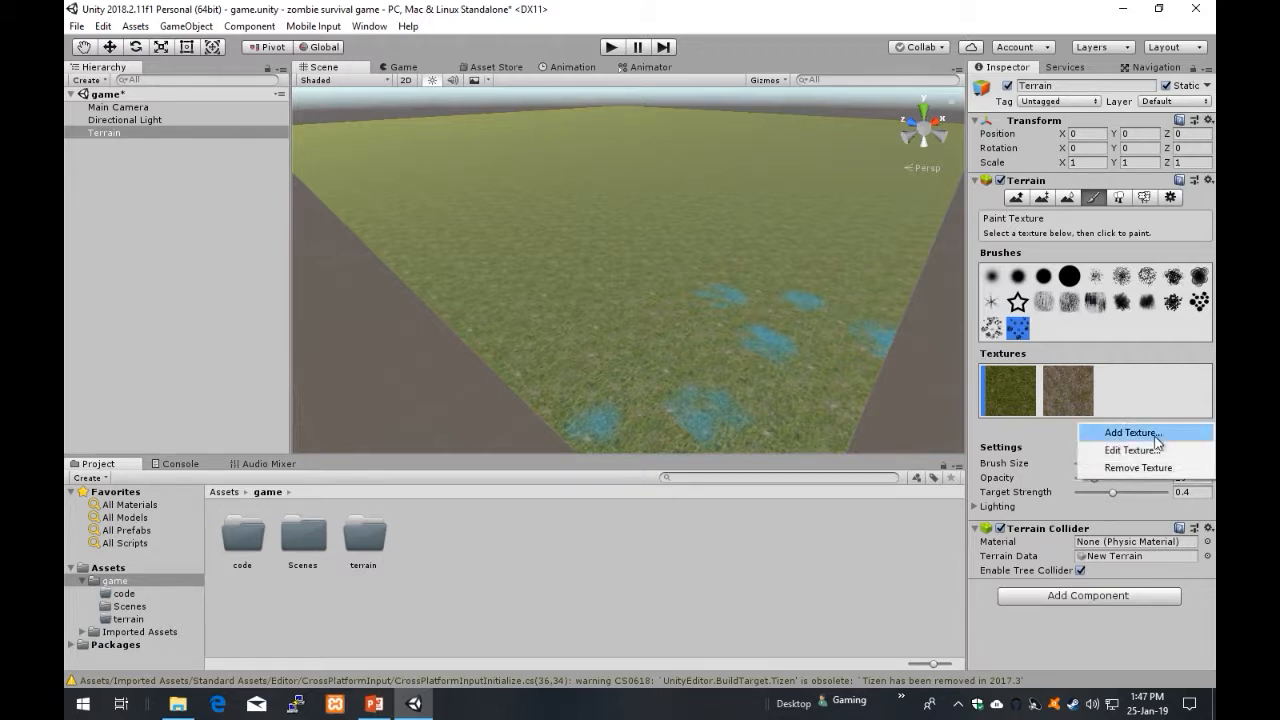
click(1155, 432)
click(673, 238)
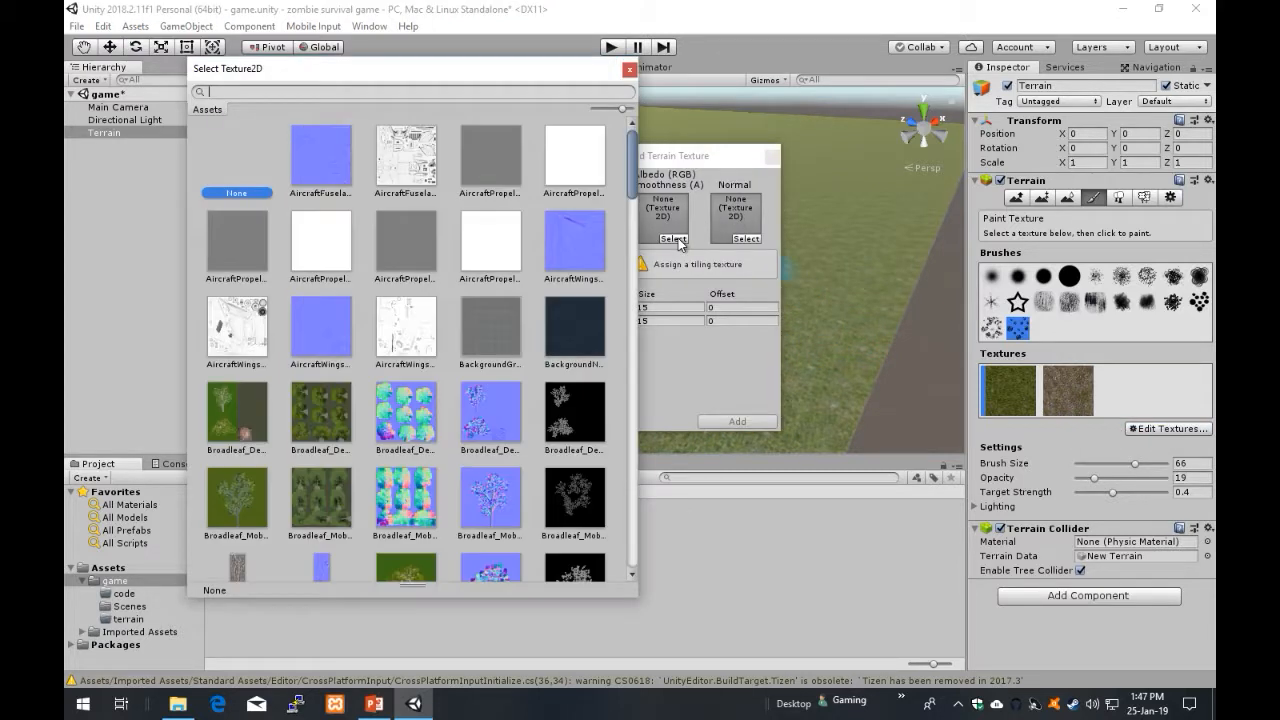
text(ro)
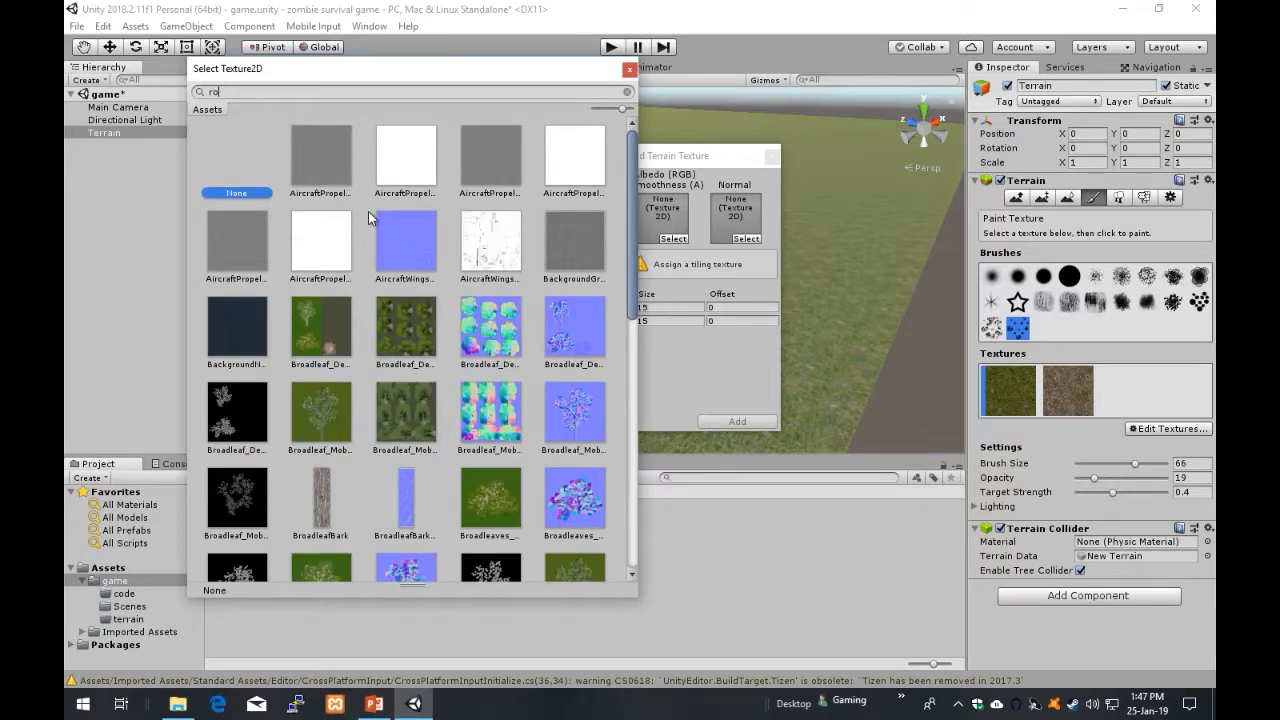
text(c)
click(451, 150)
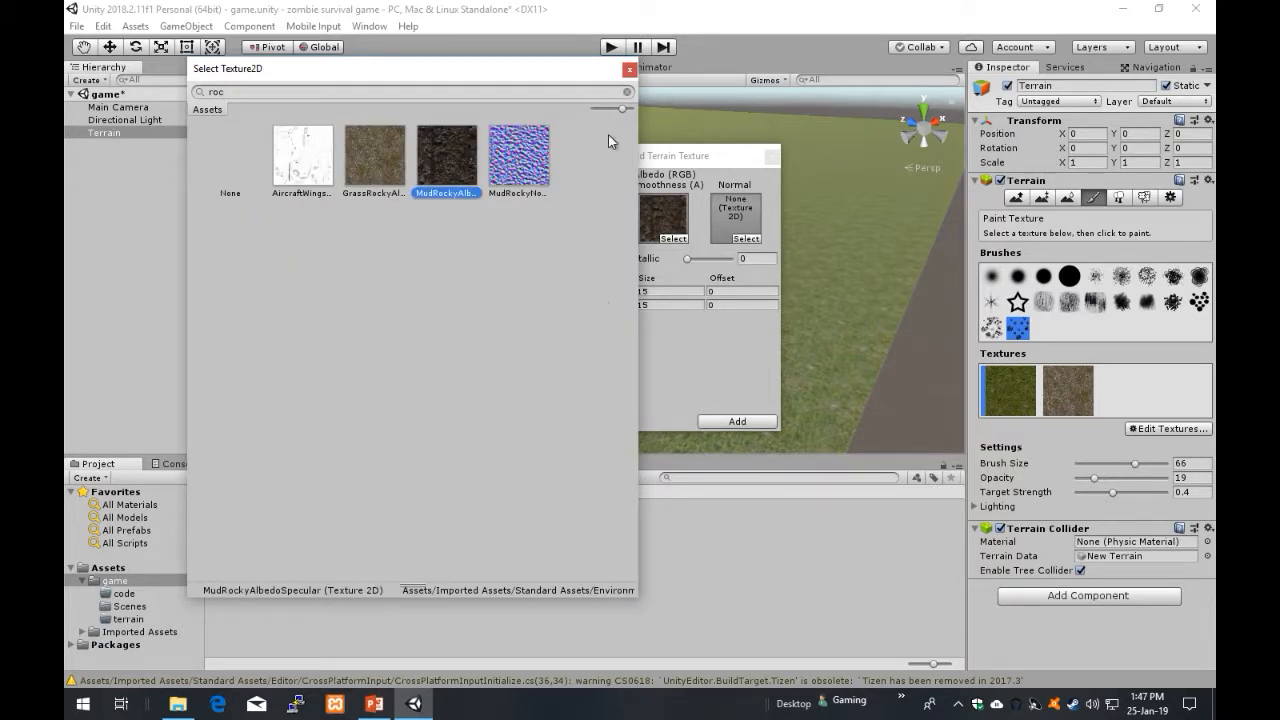
click(629, 69)
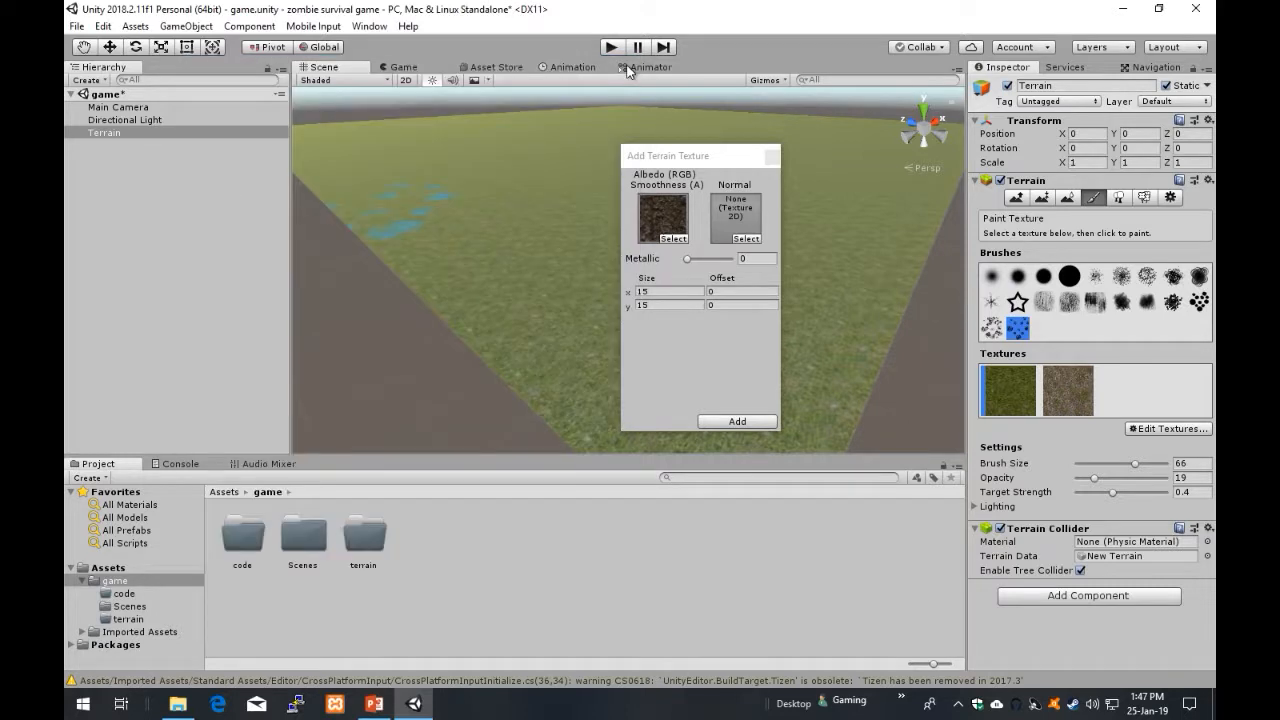
Step: Assign MudRockyNormals as the third terrain texture's normal map, add the texture, and make it the active paint texture
click(745, 239)
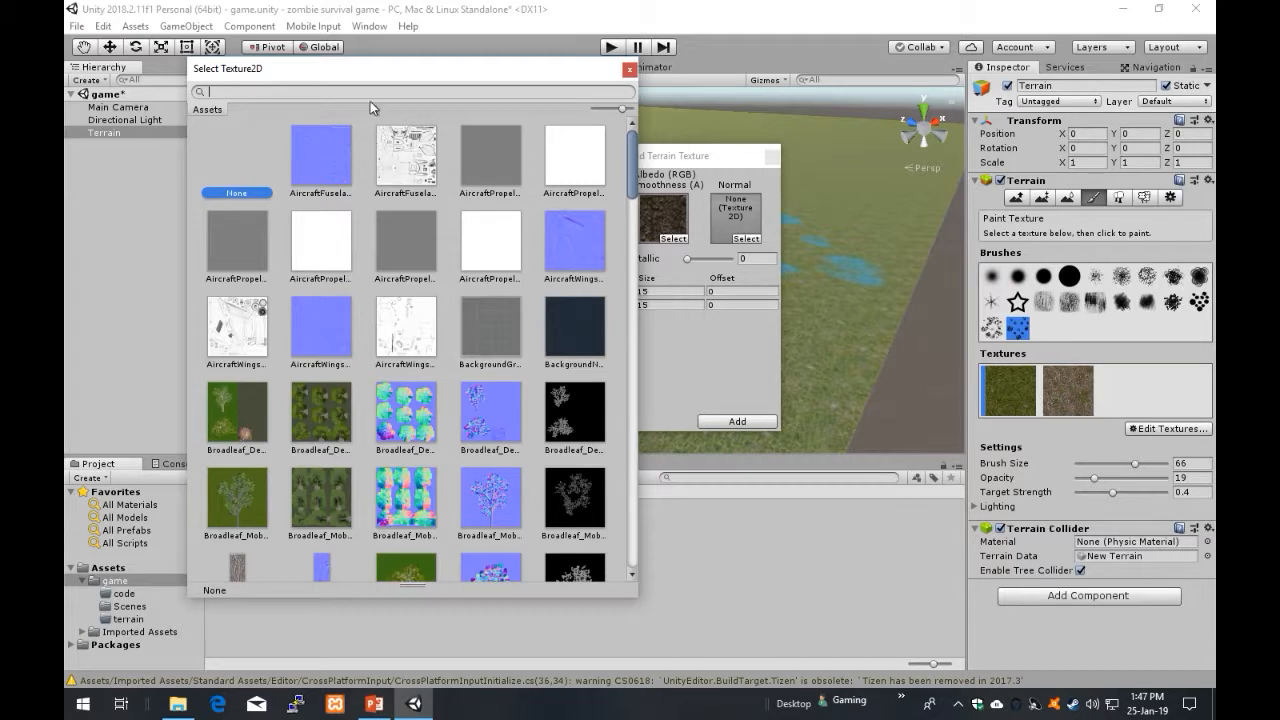
text(roc)
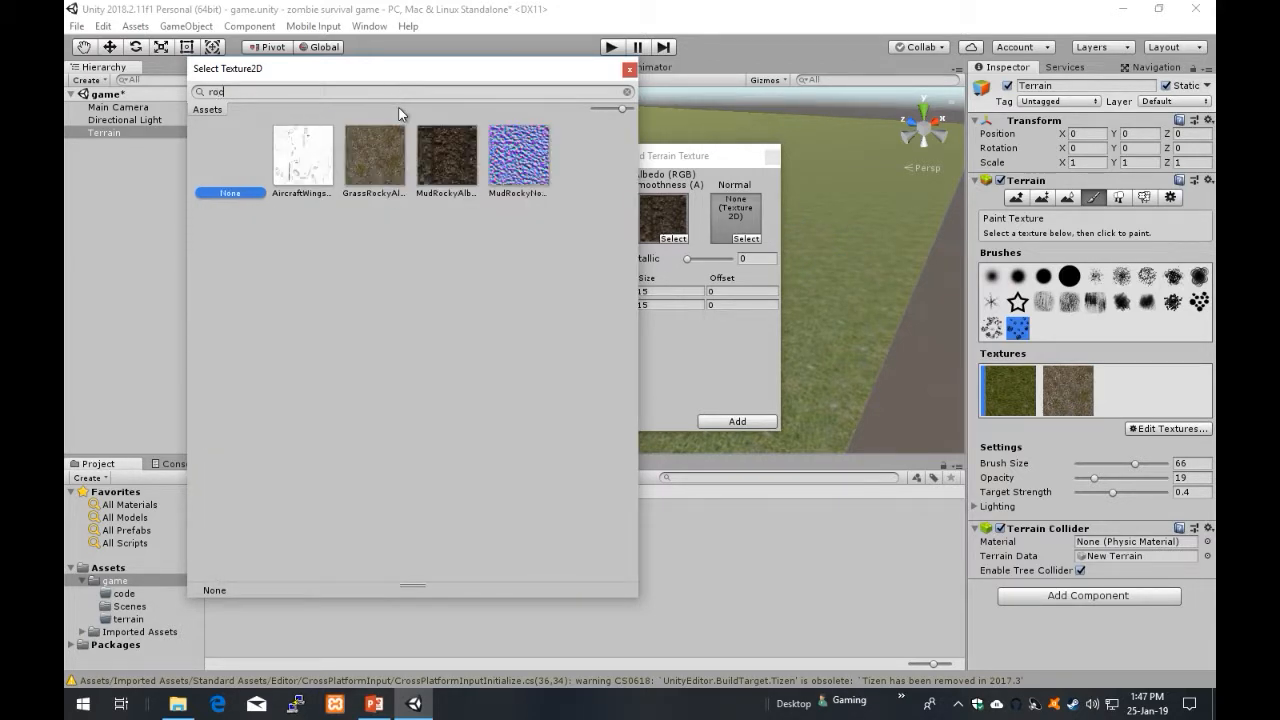
click(530, 156)
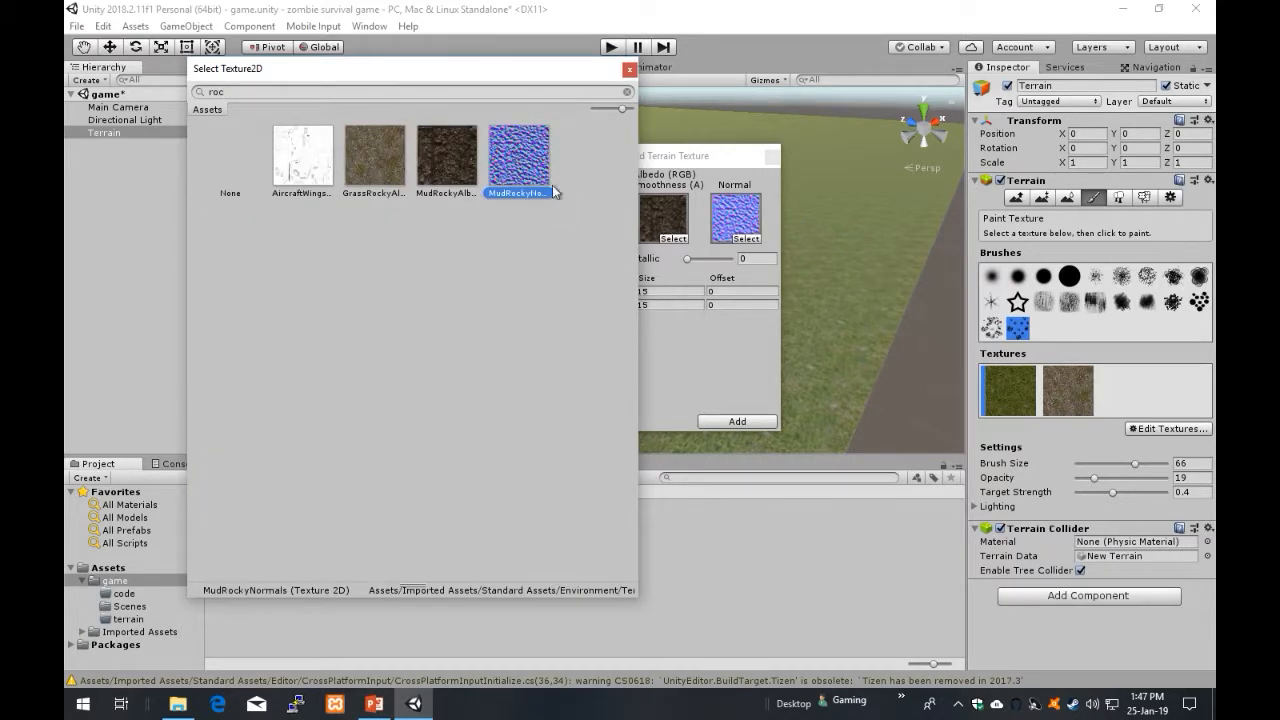
click(630, 70)
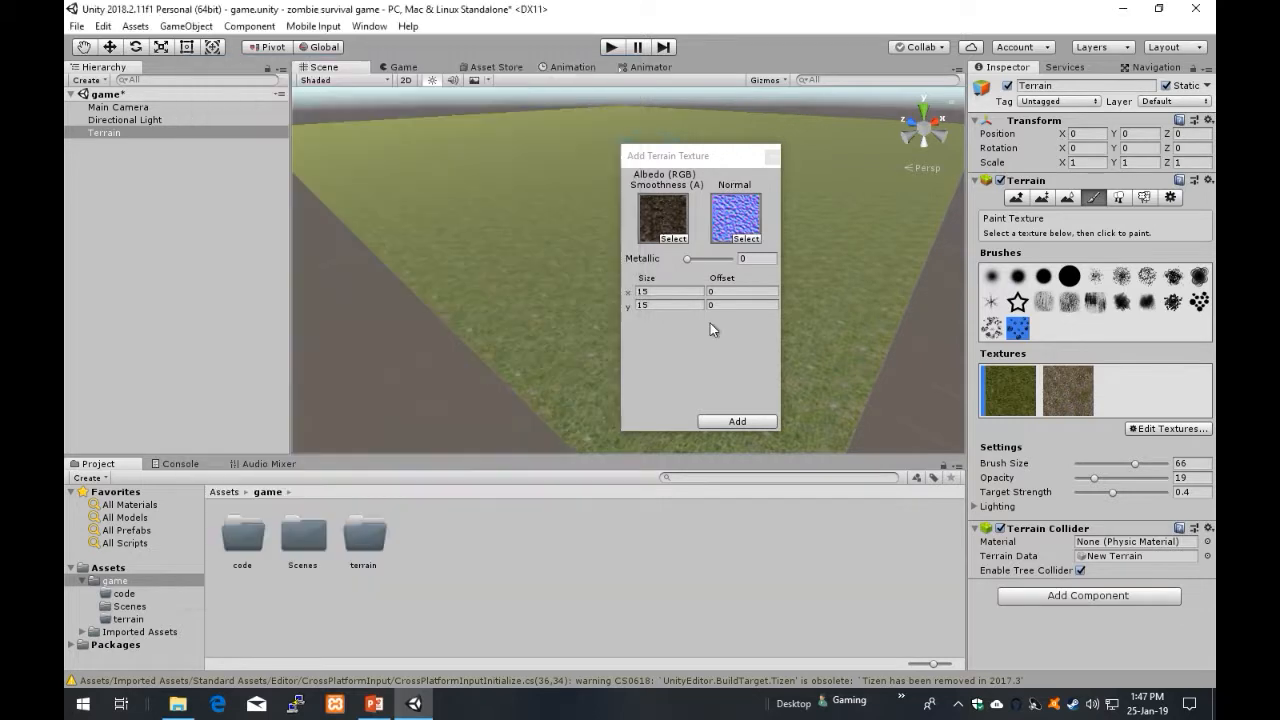
click(746, 421)
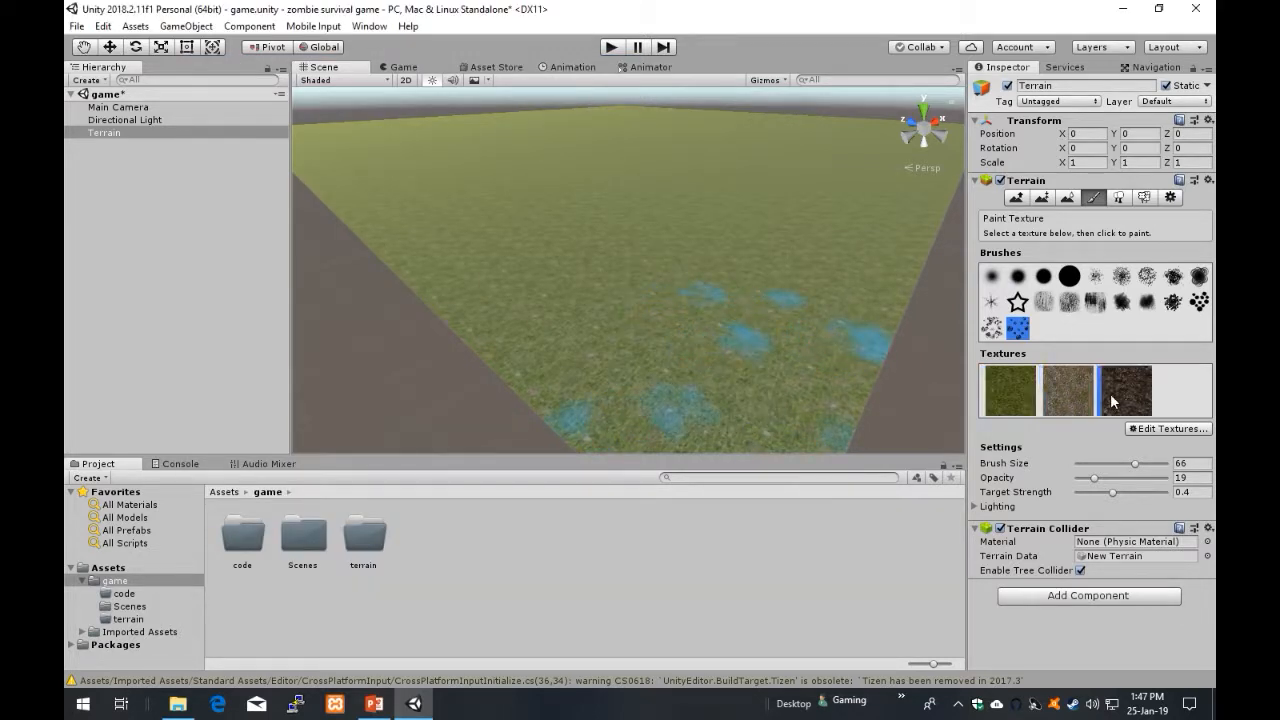
click(1062, 400)
click(1122, 396)
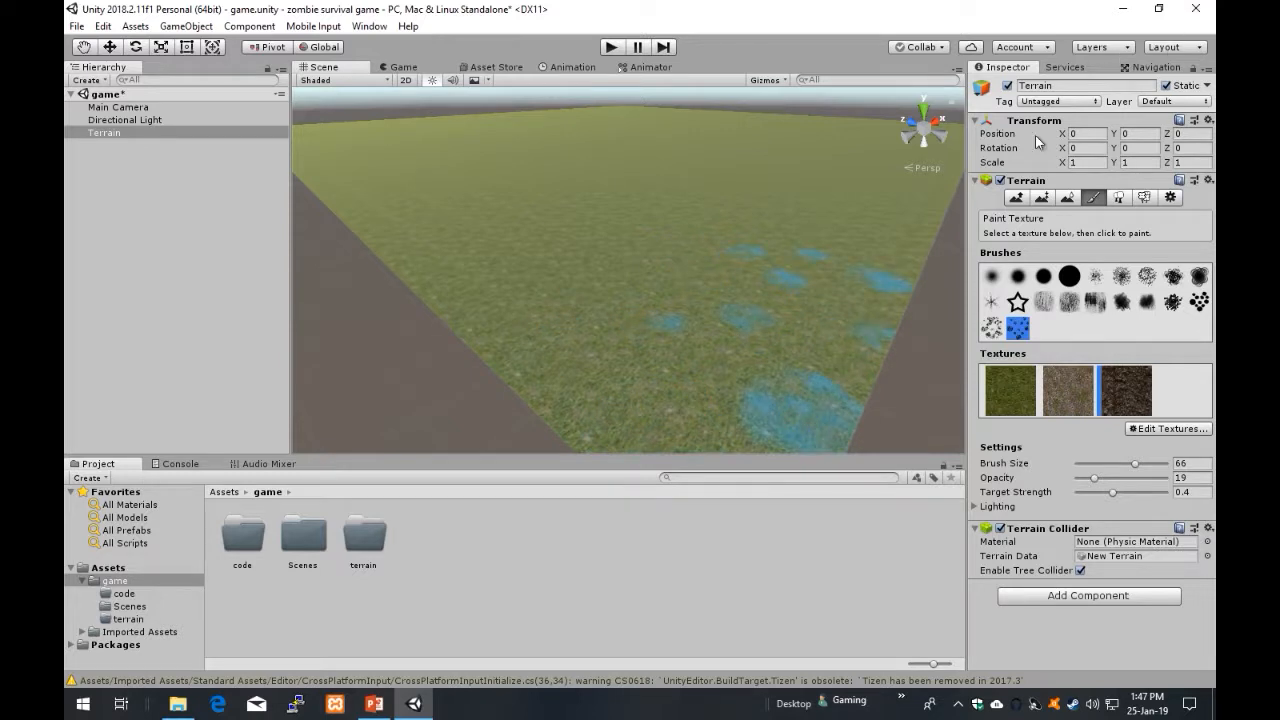
Step: Flatten the whole terrain to a height of 100 with the Paint Height tool
click(1040, 200)
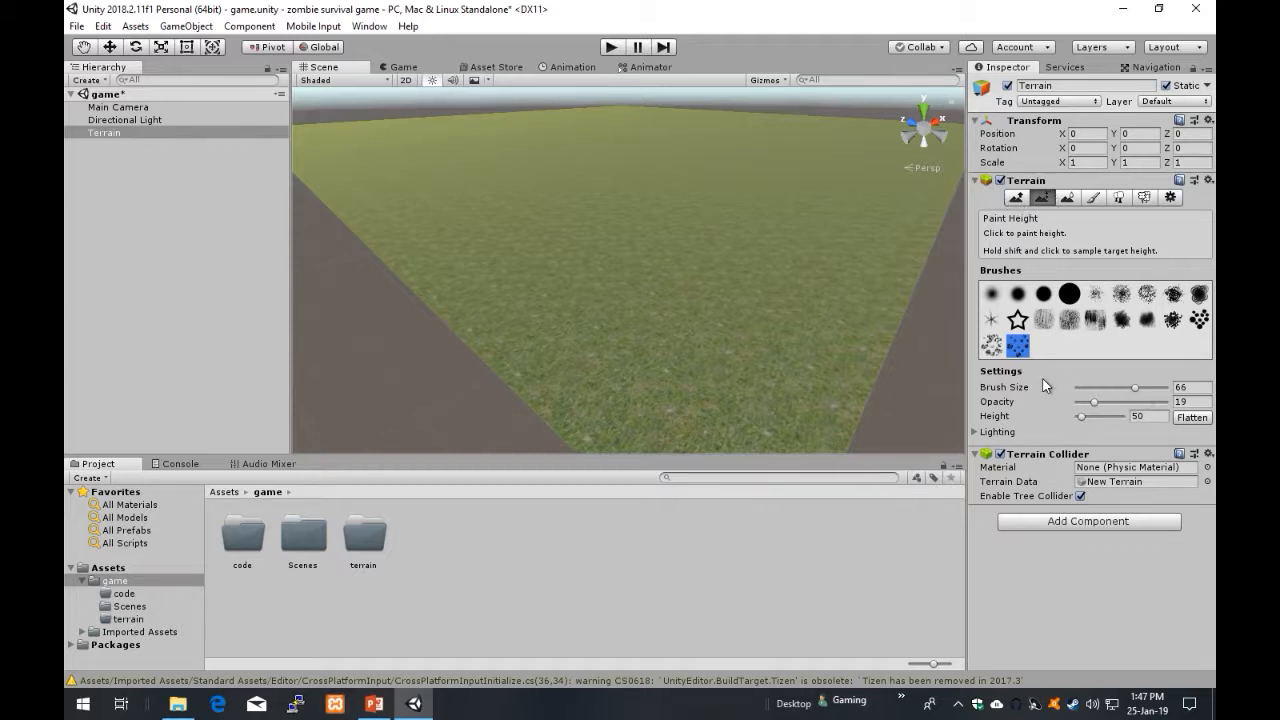
click(1145, 416)
text(157)
double_click(1153, 418)
text(100)
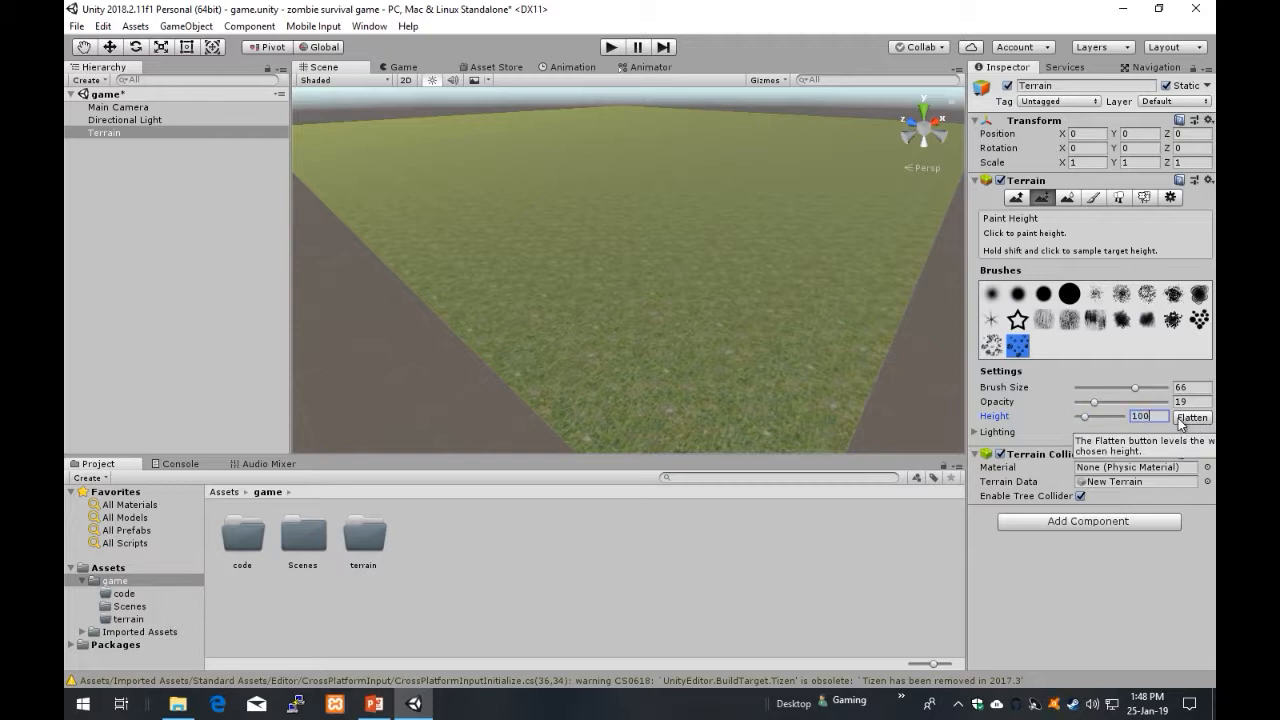
click(1182, 420)
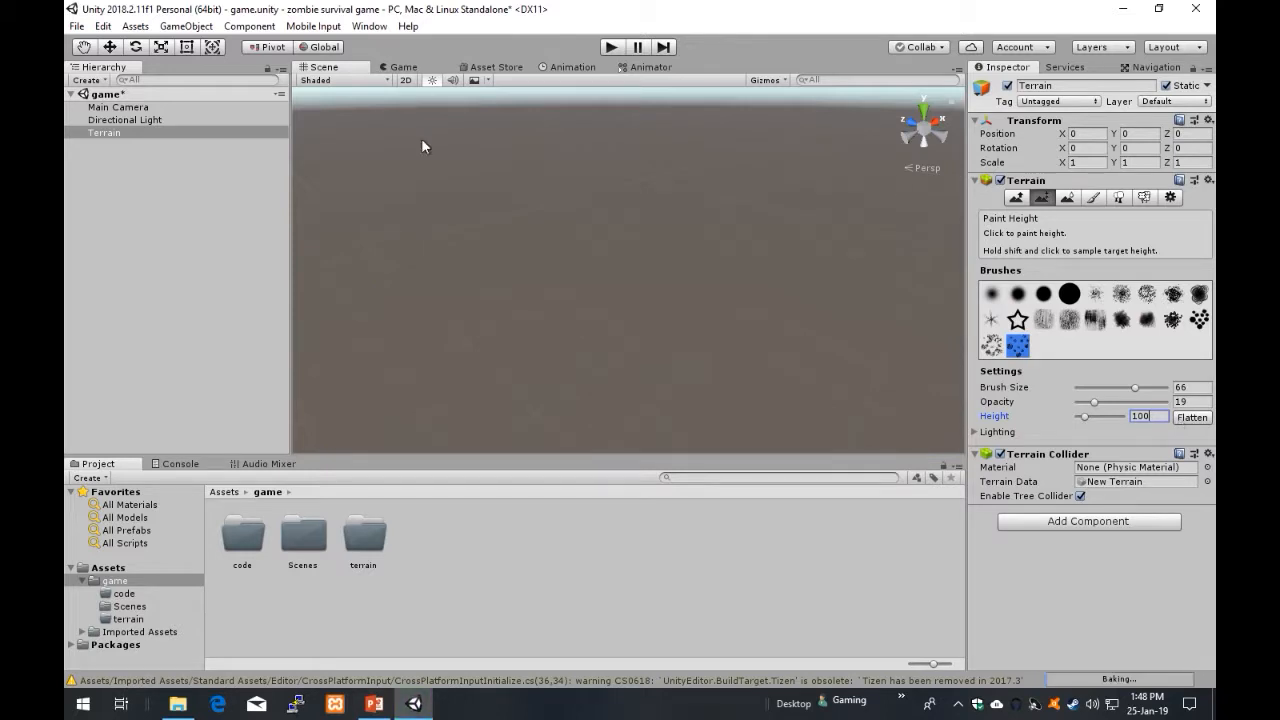
Step: Set up the Raise/Lower Terrain tool with the clustered round-dots brush and reduce the brush size to 61
double_click(137, 133)
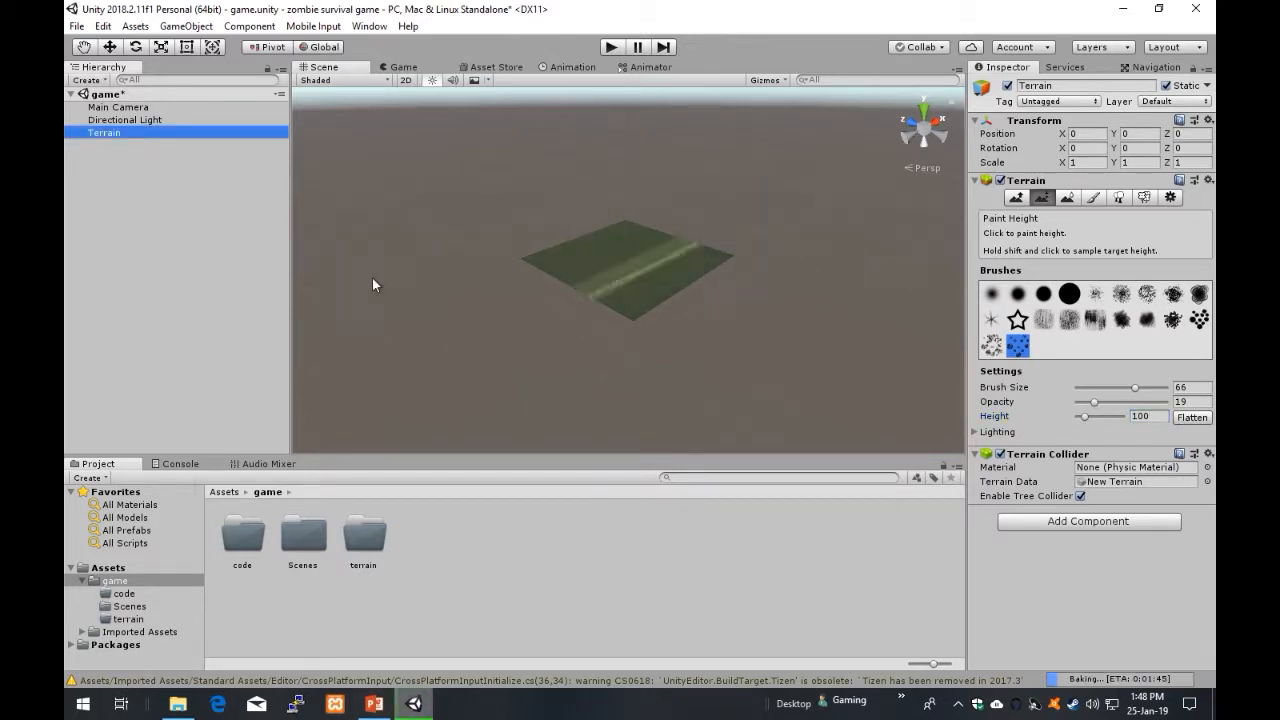
scroll(617, 285, up, 5)
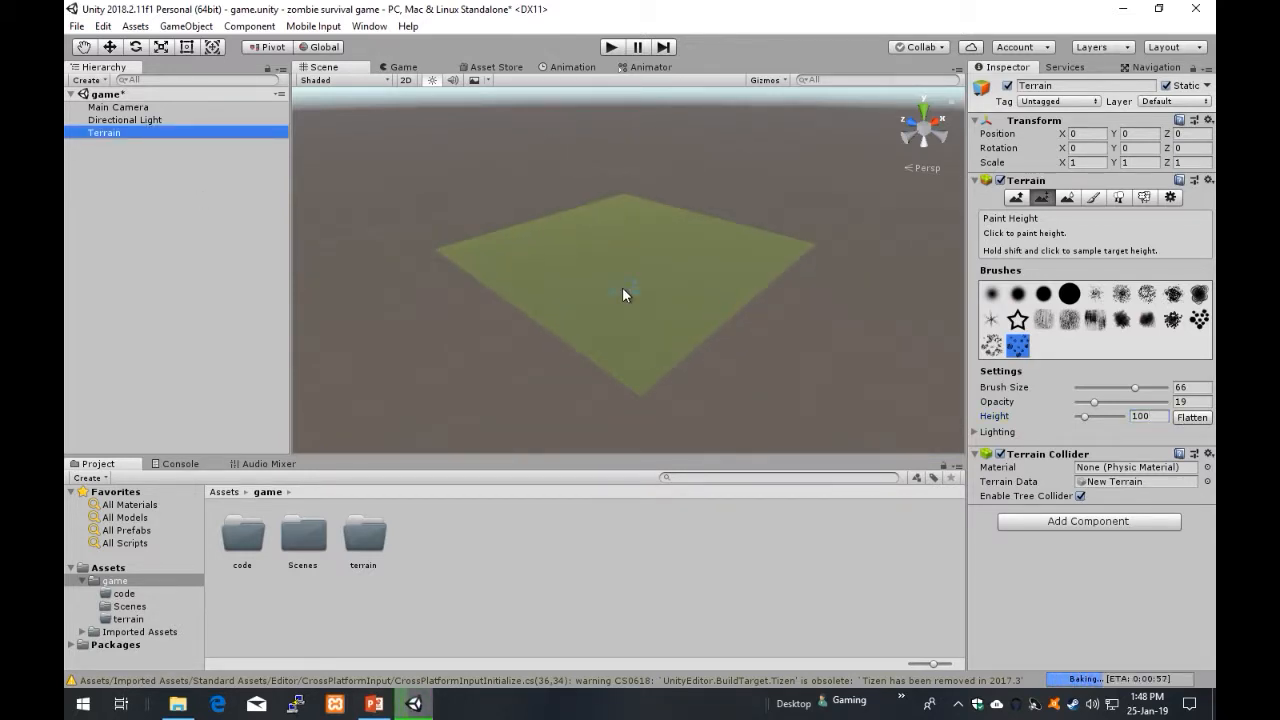
scroll(622, 288, up, 3)
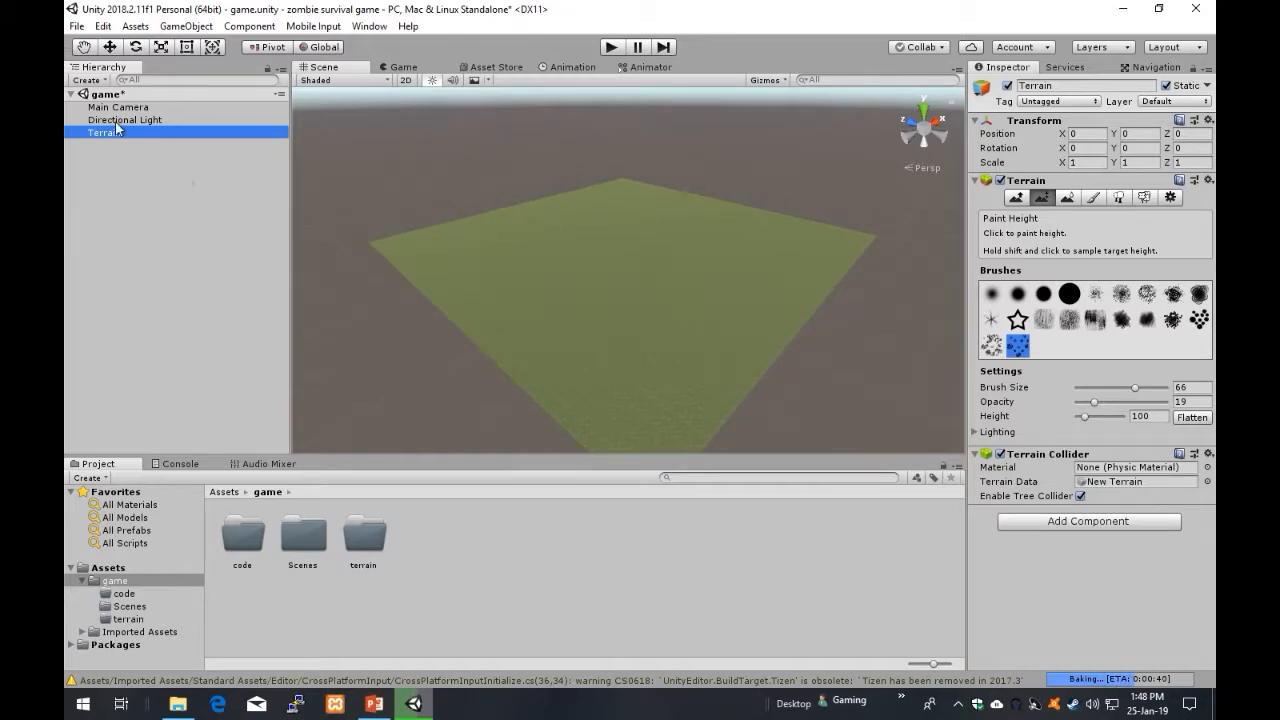
alt+drag(749, 309, 746, 352)
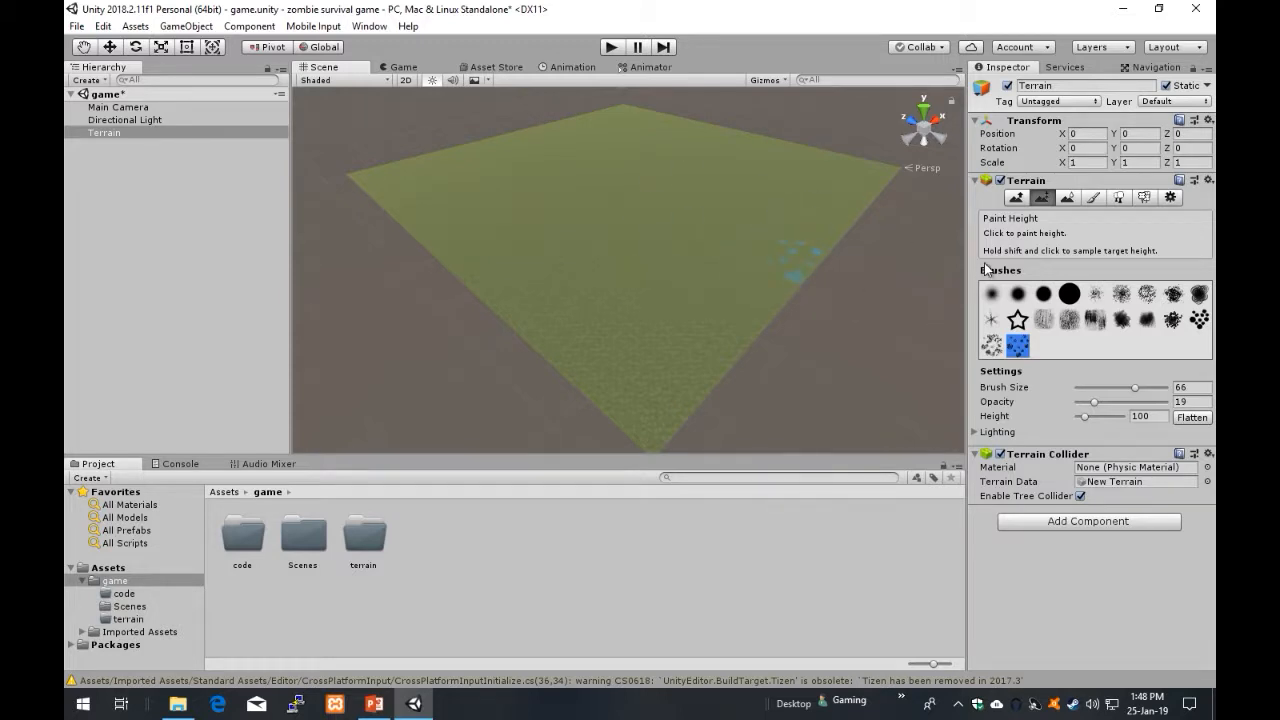
click(1016, 199)
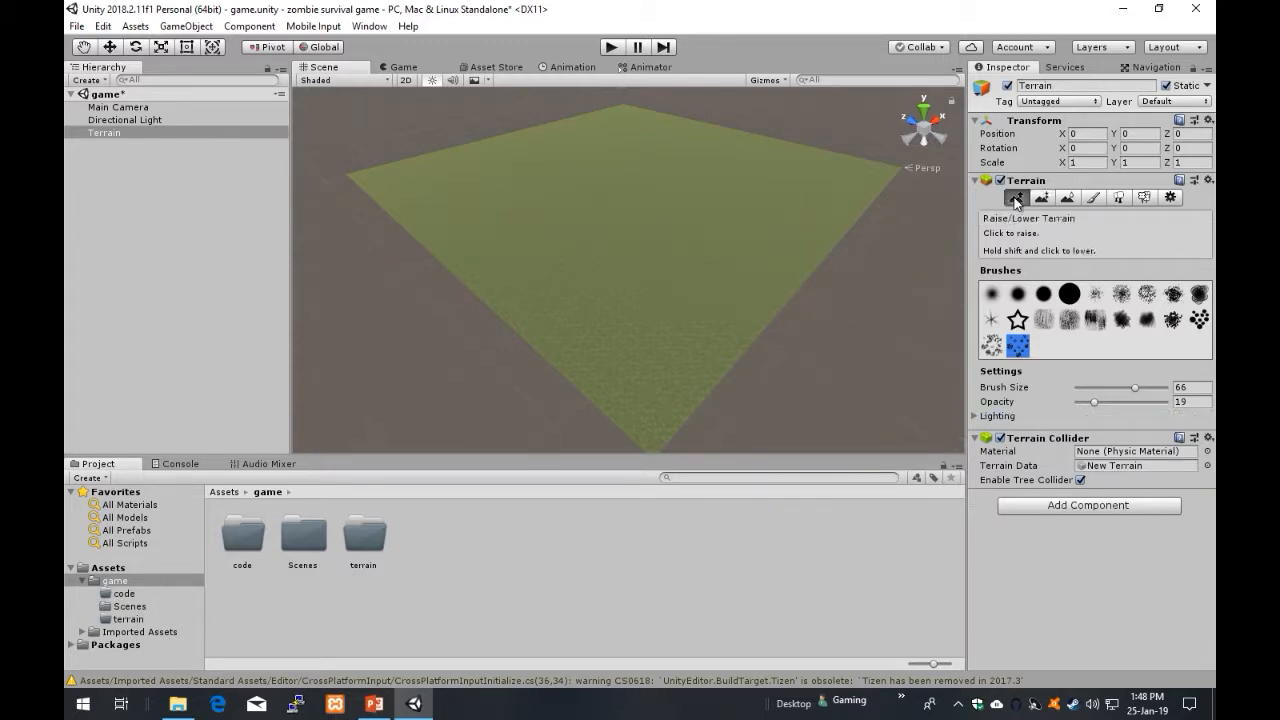
click(990, 343)
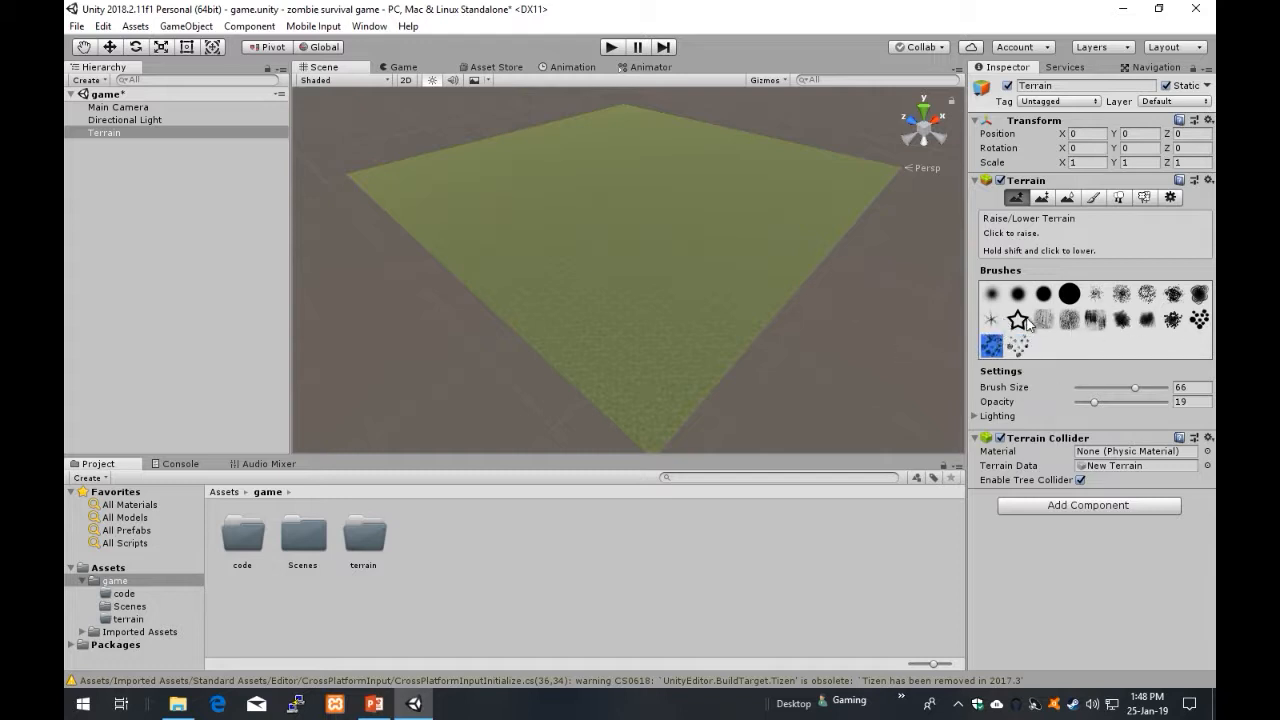
click(991, 319)
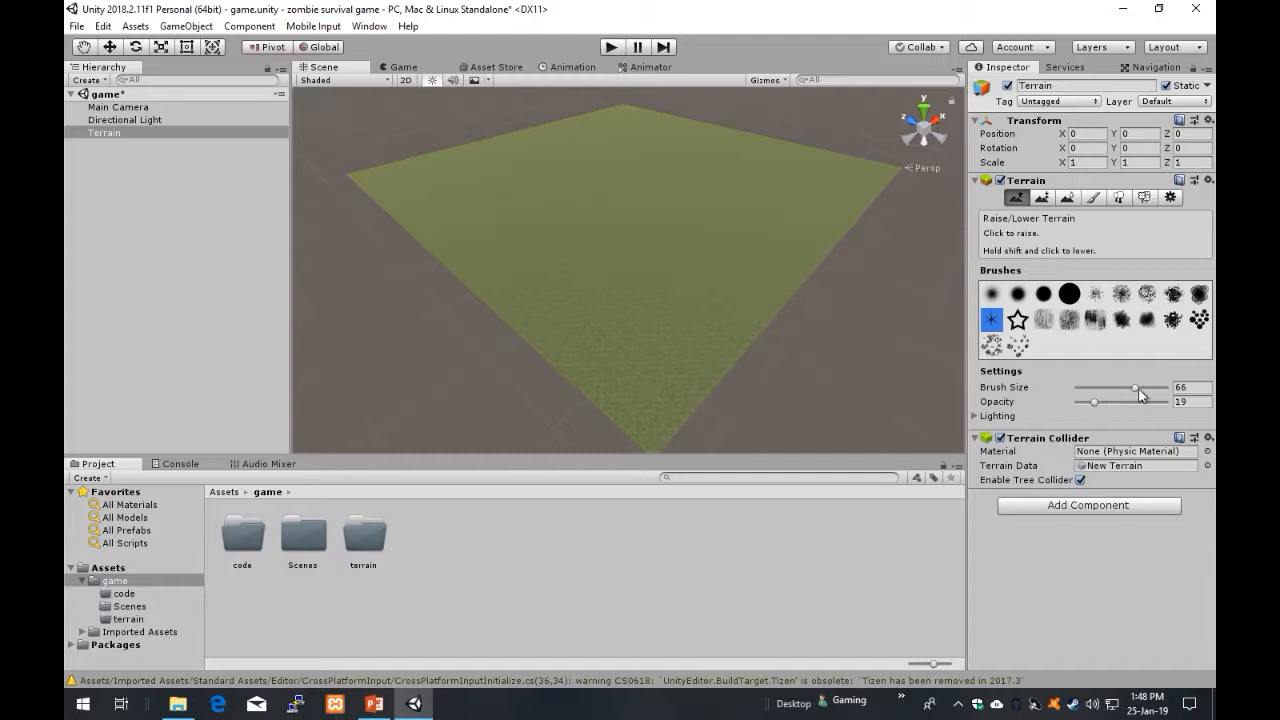
click(1069, 293)
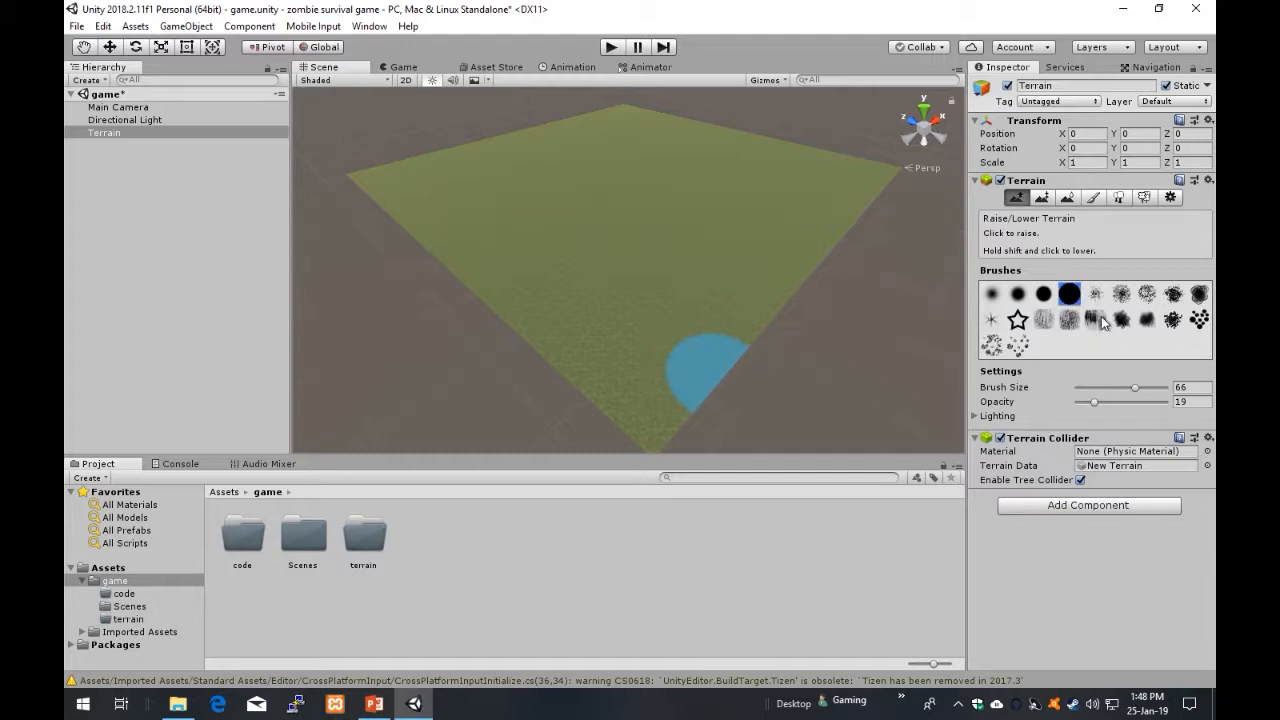
click(1122, 293)
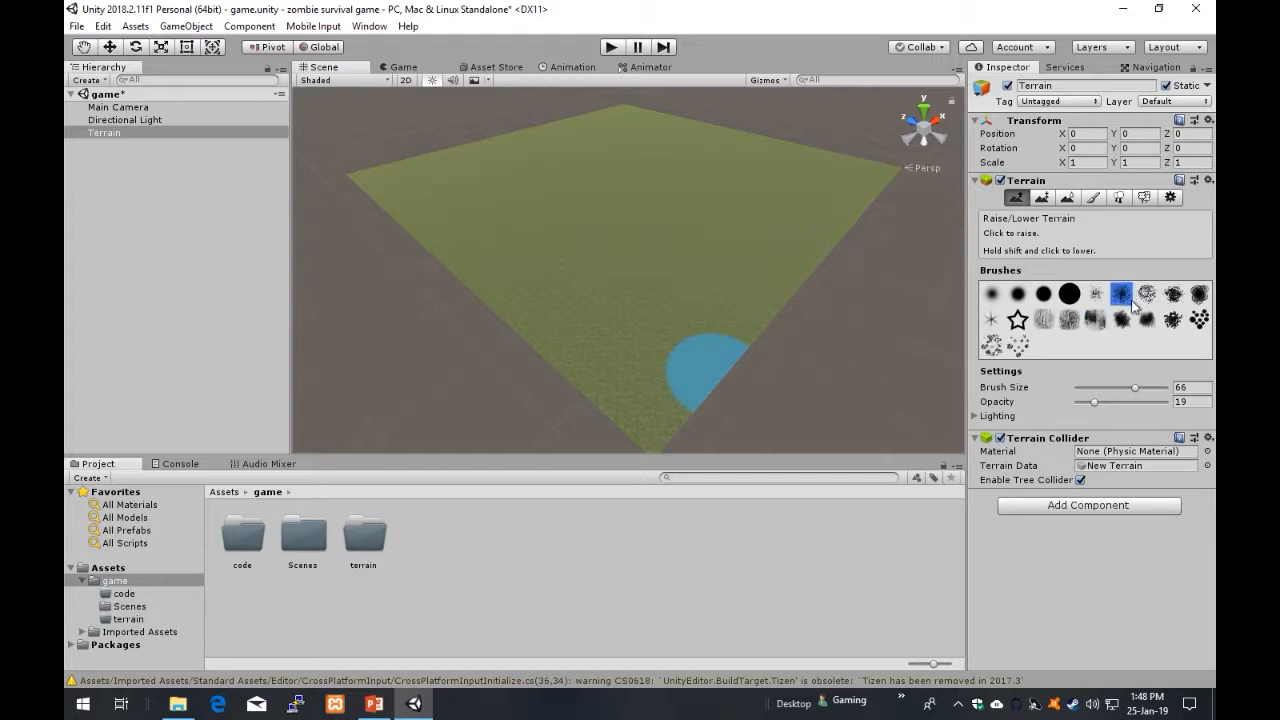
click(1202, 324)
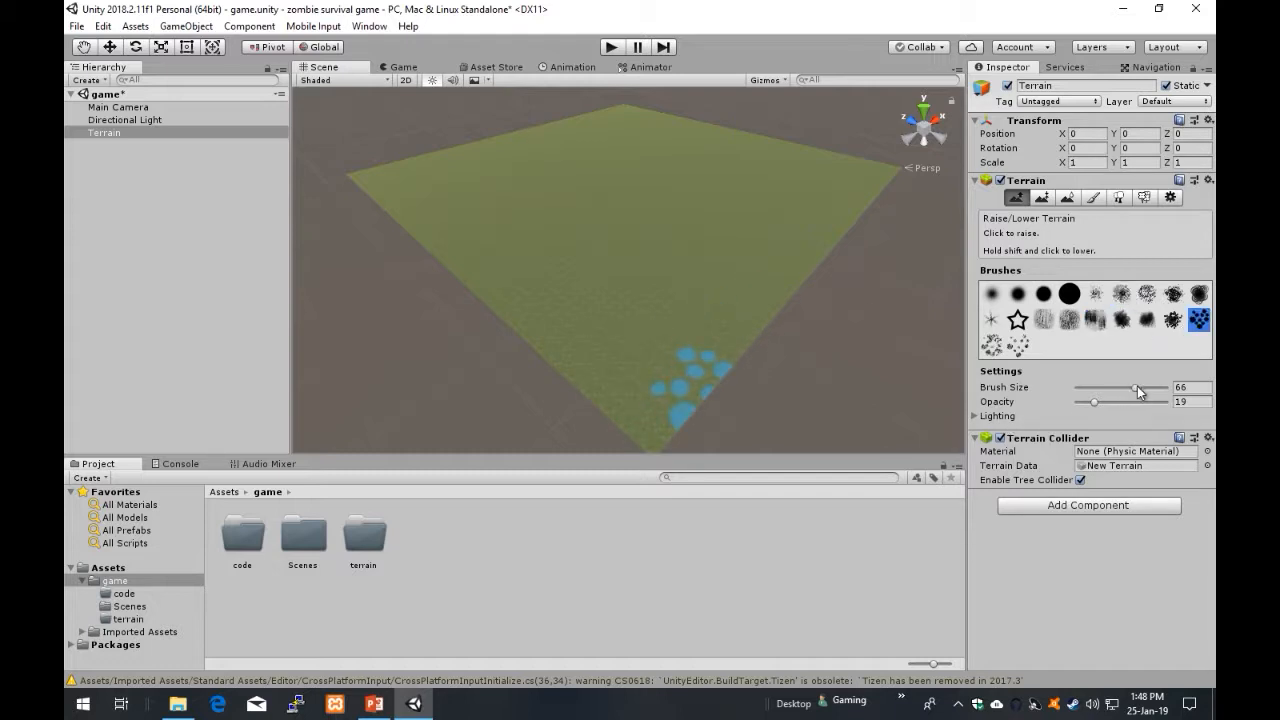
drag(1137, 387, 1133, 385)
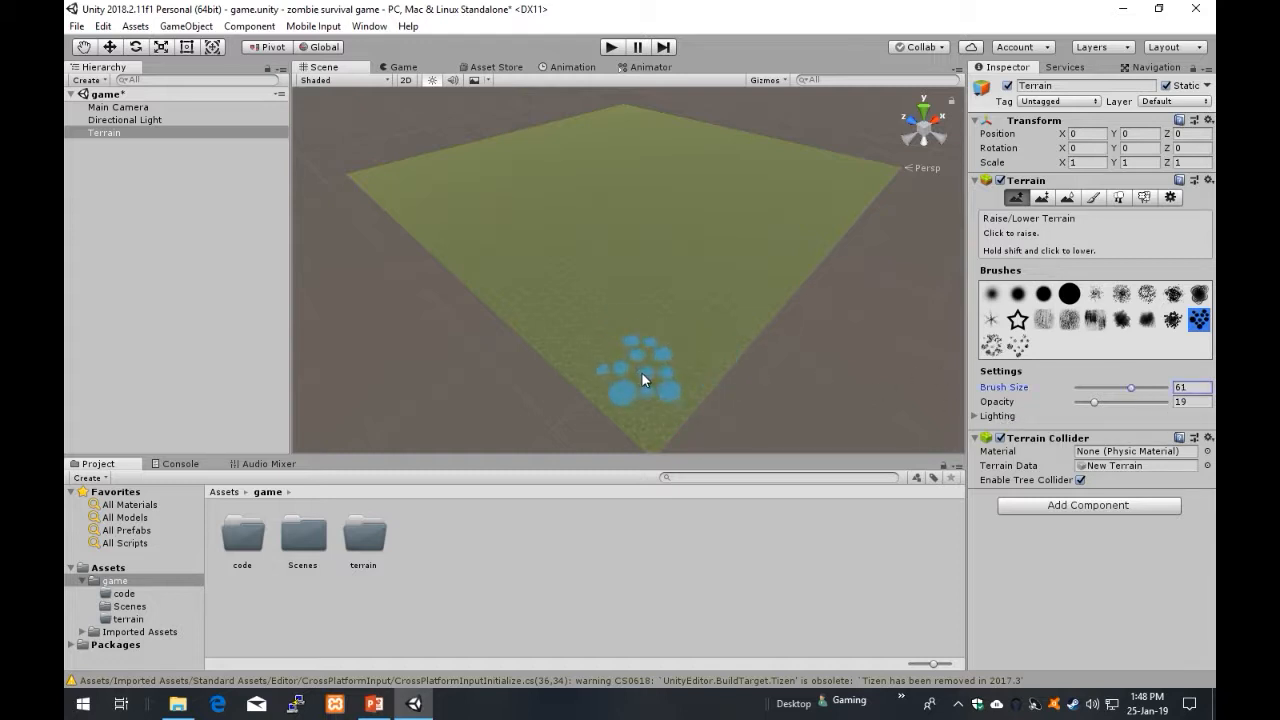
Step: Raise rugged mountains along all four terrain edges, and roughen their slopes further with the sparse splatter brush
mouse_move(658, 398)
mouse_down()
mouse_move(587, 362)
mouse_move(516, 297)
mouse_up()
mouse_move(366, 175)
mouse_down()
mouse_move(416, 179)
mouse_move(406, 171)
mouse_move(545, 134)
mouse_up()
mouse_move(646, 123)
mouse_down()
mouse_move(602, 112)
mouse_move(421, 159)
mouse_up()
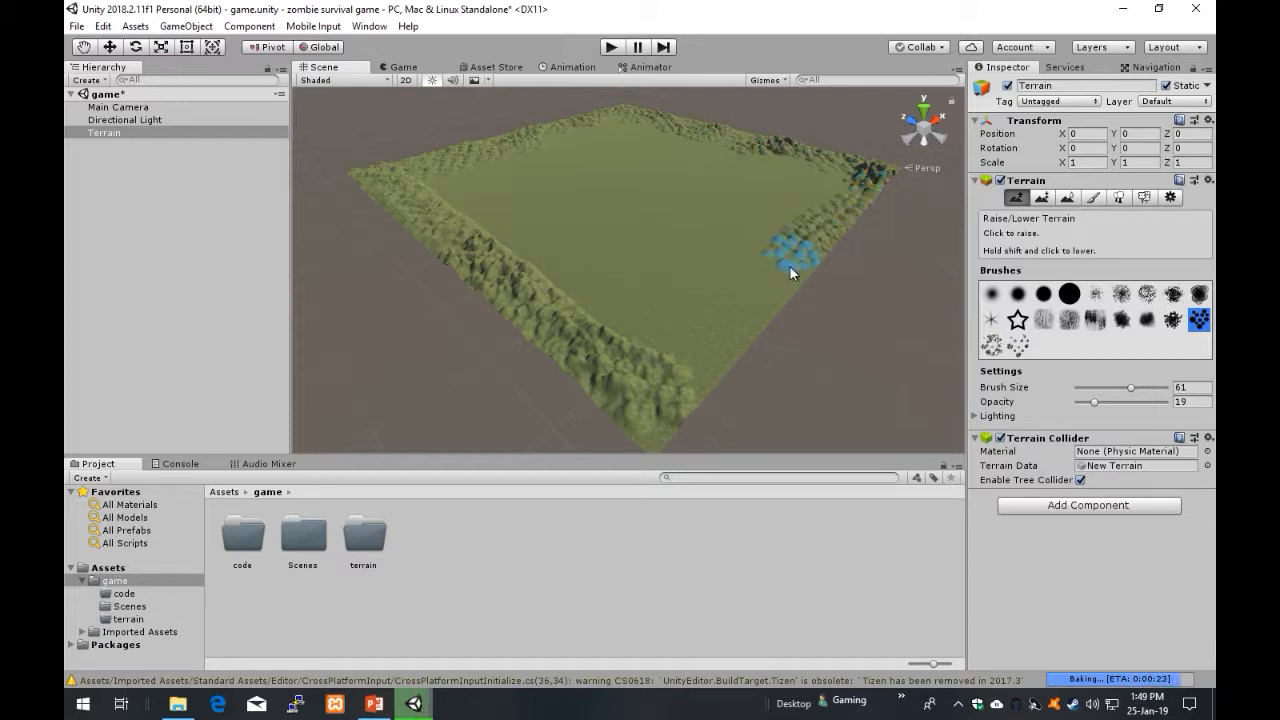
drag(634, 353, 821, 257)
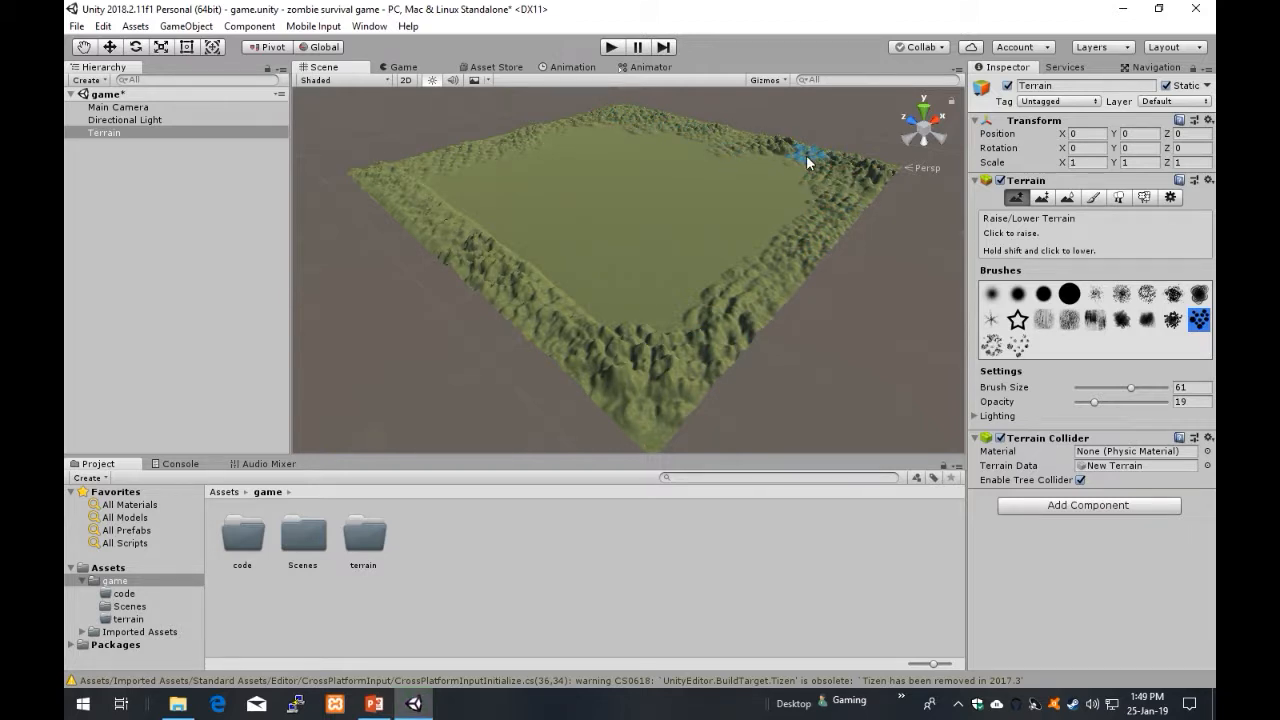
drag(806, 155, 481, 114)
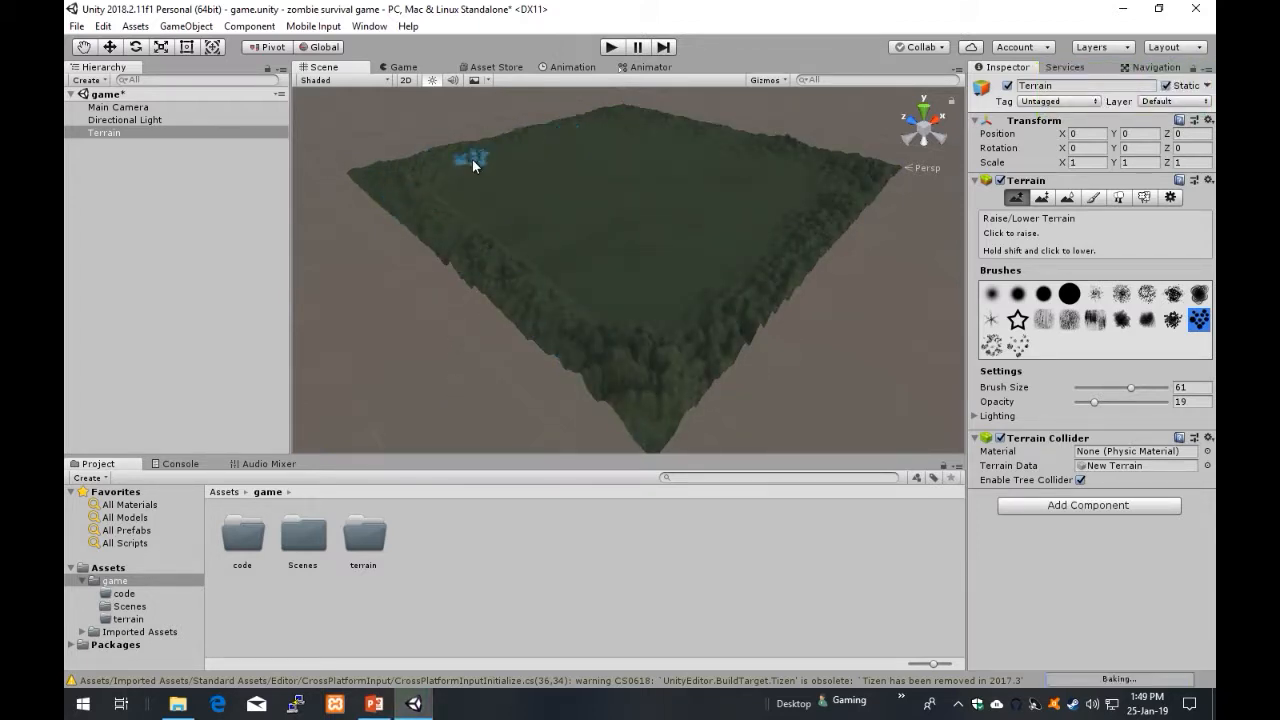
click(1095, 293)
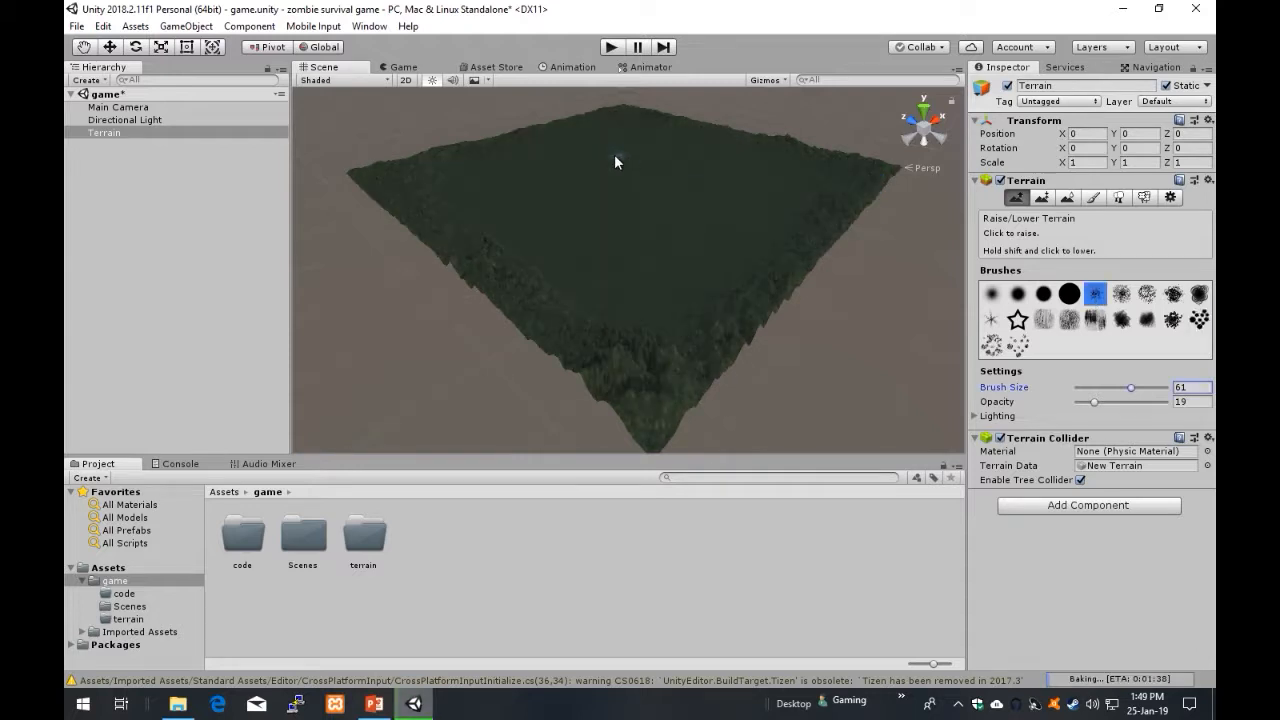
click(449, 192)
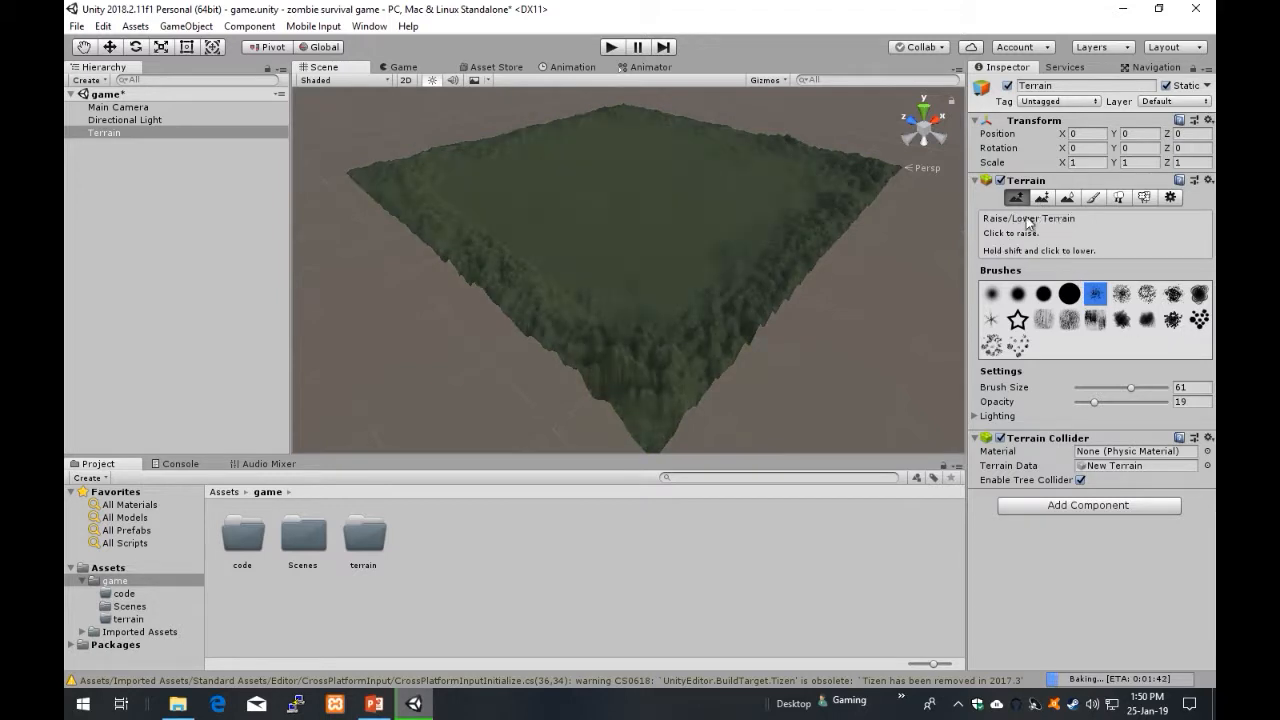
Step: Paint the border mountains with the muddy rock texture, using the large solid round brush in Paint Texture mode
click(1094, 200)
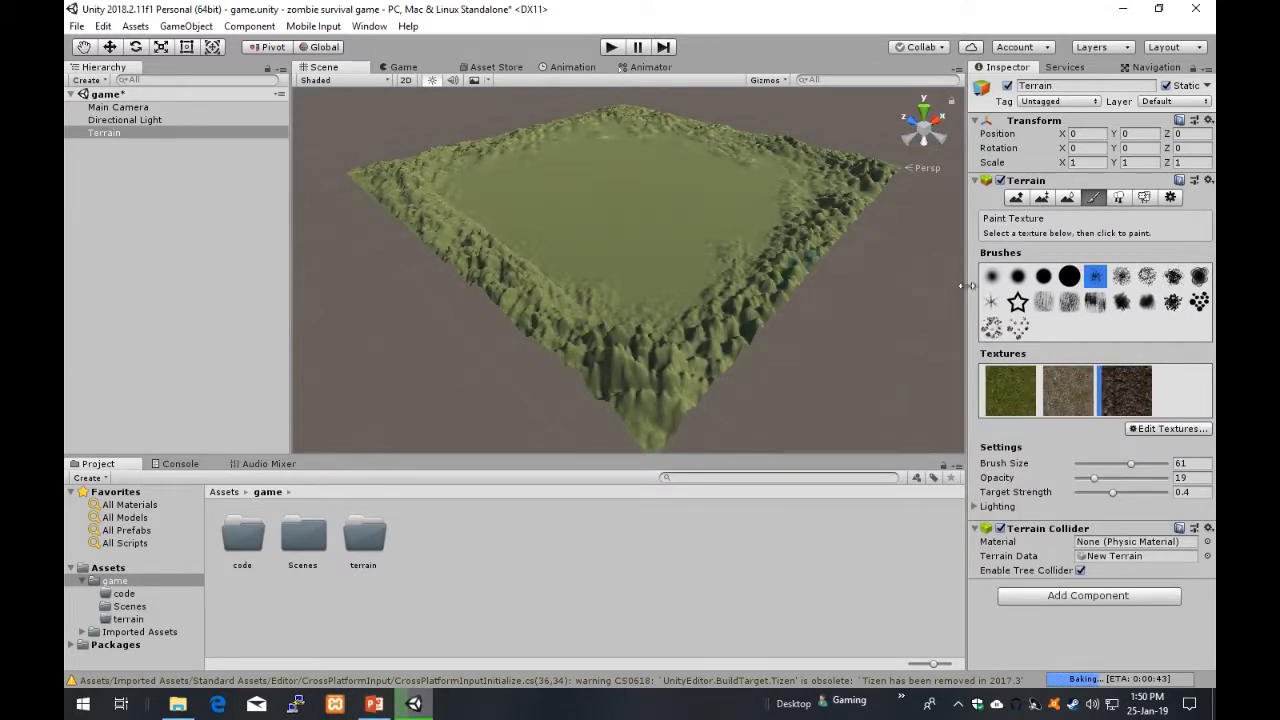
click(1070, 277)
drag(889, 168, 849, 226)
mouse_move(779, 278)
mouse_down()
mouse_move(625, 411)
mouse_move(477, 311)
mouse_move(490, 278)
mouse_move(377, 207)
mouse_up()
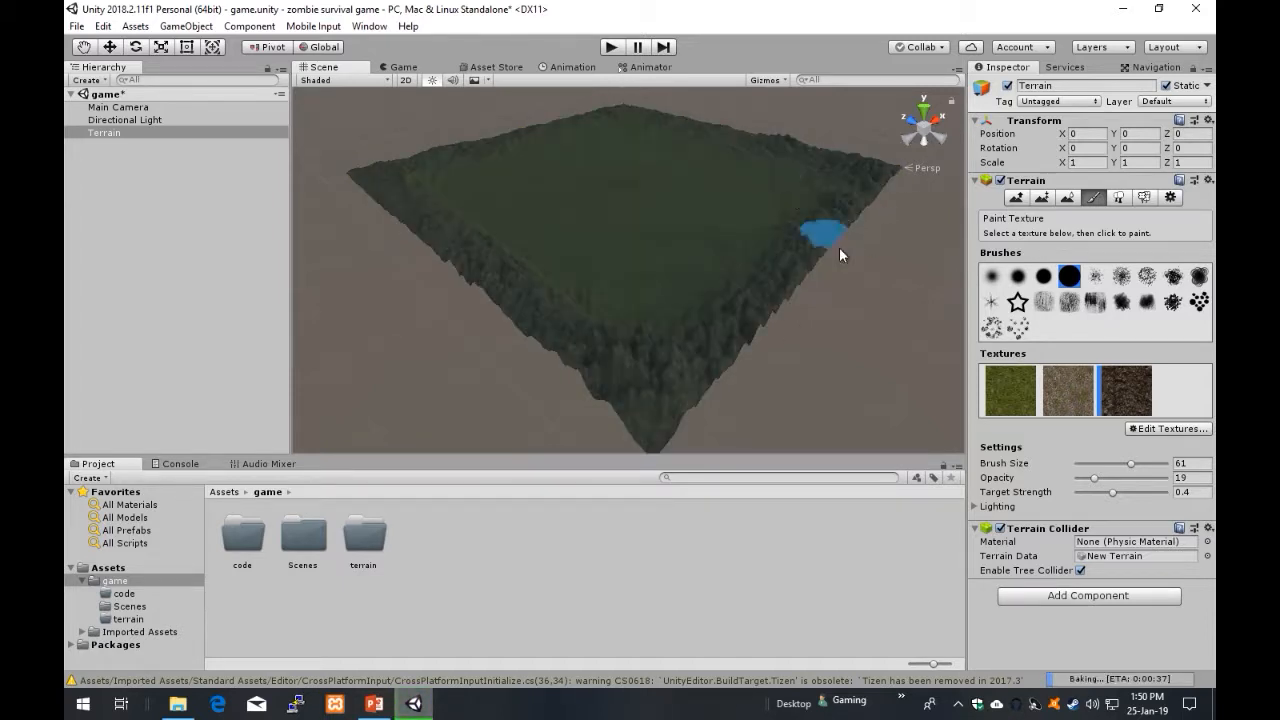
Step: Paint the grassy rock texture over the inner mountain slopes with a streaked brush and a speckled brush
click(1063, 378)
click(1043, 302)
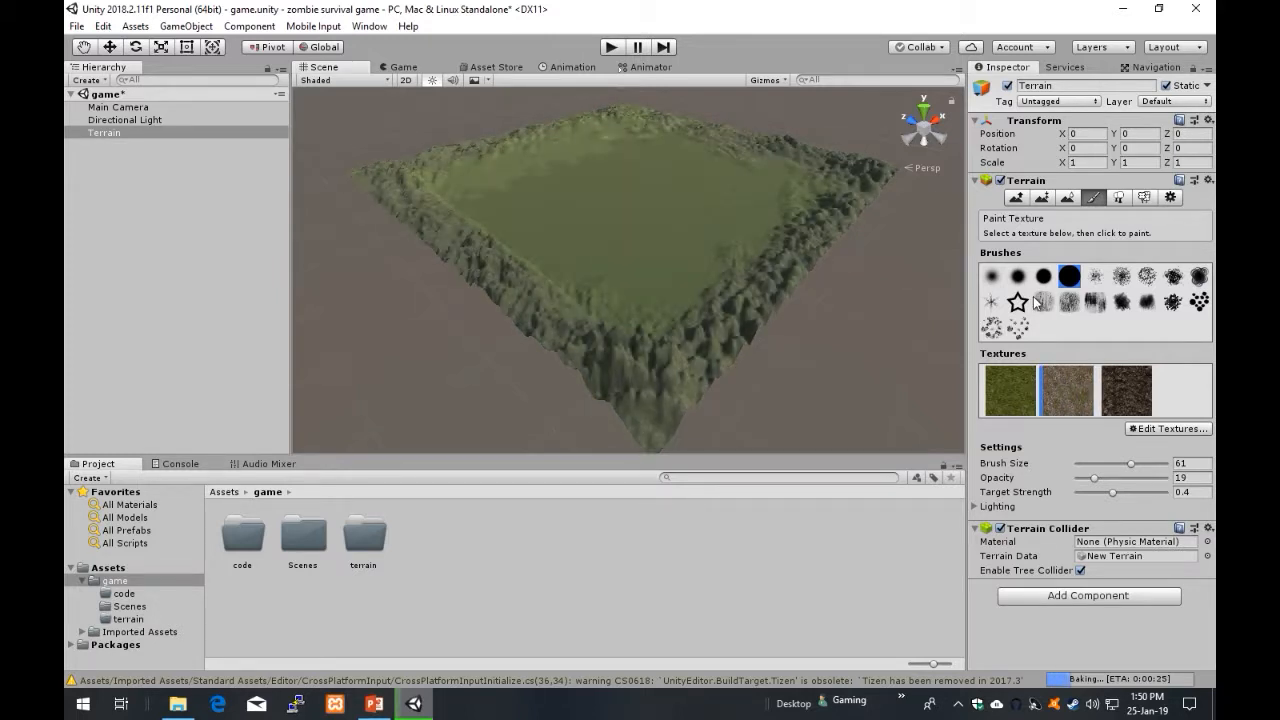
mouse_move(788, 178)
mouse_down()
mouse_move(815, 187)
mouse_move(678, 297)
mouse_move(645, 307)
mouse_up()
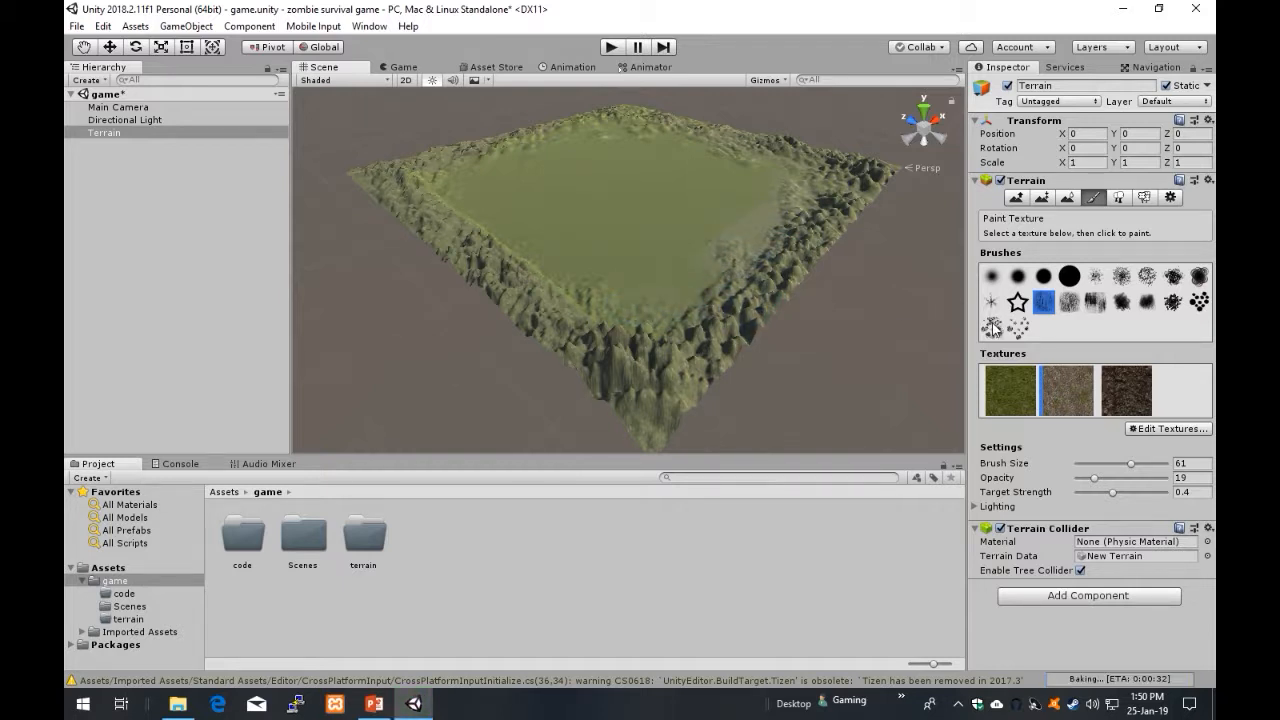
click(992, 328)
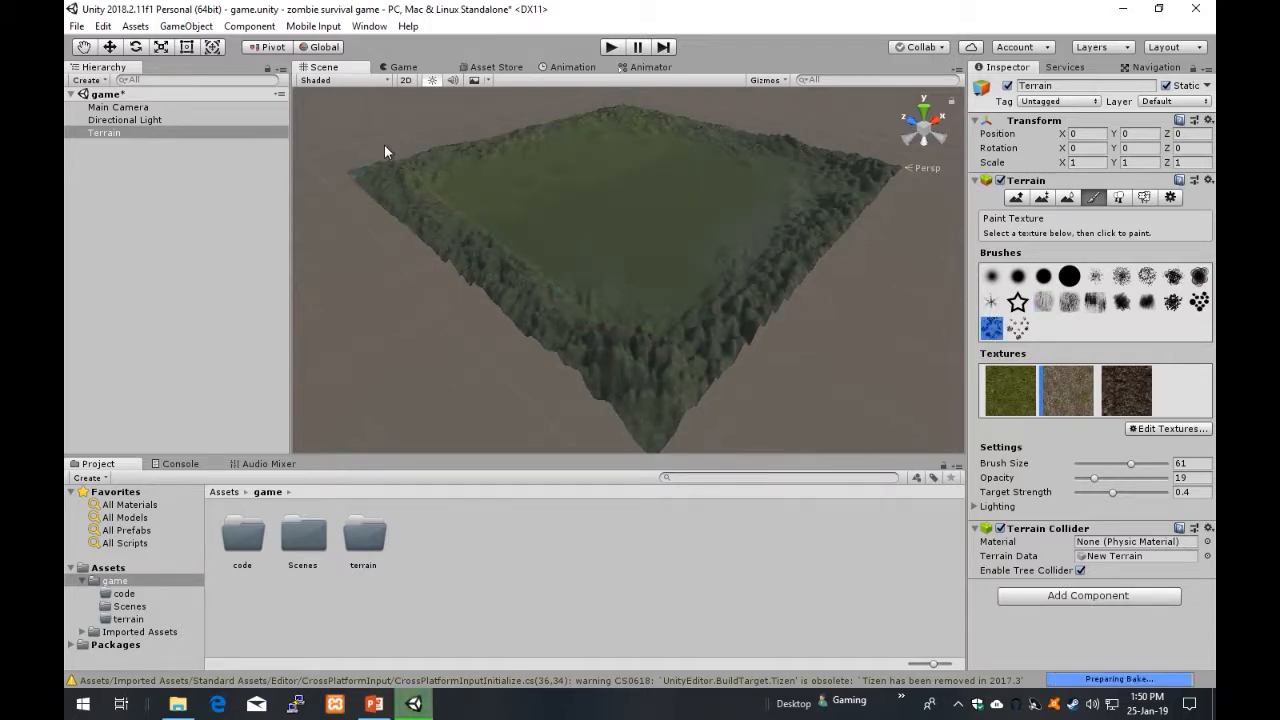
click(435, 182)
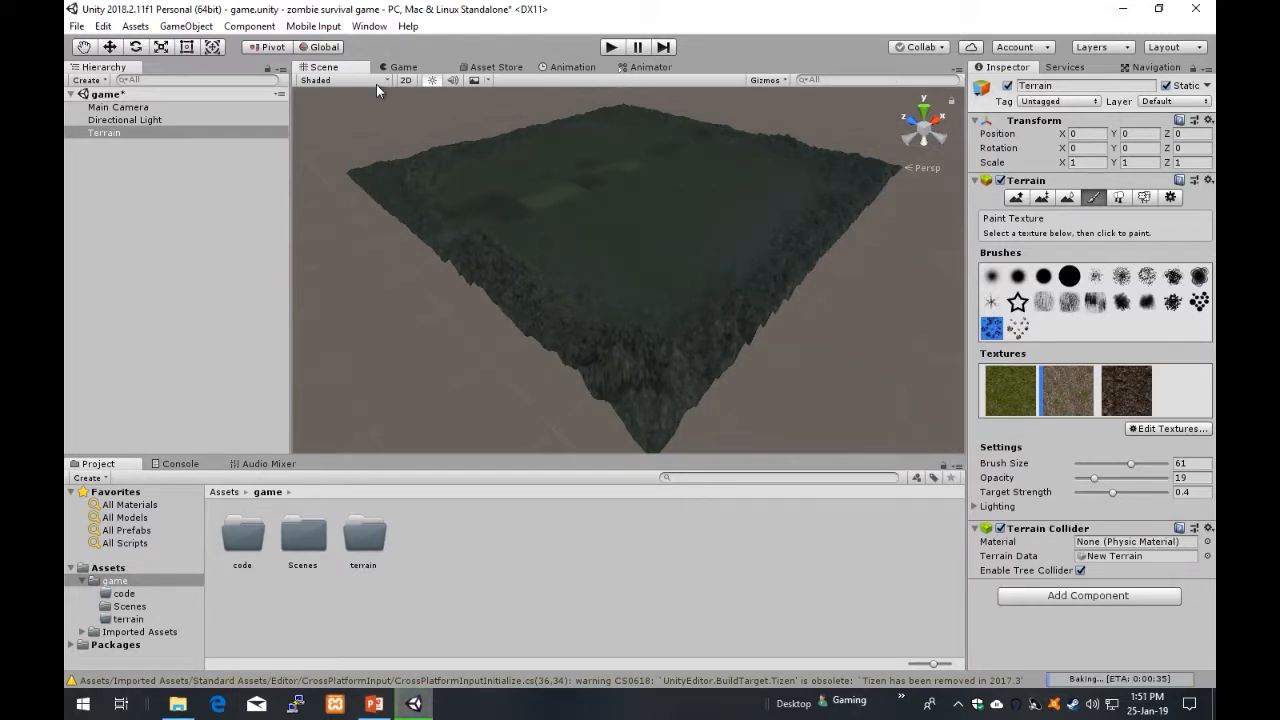
Step: Paint the grassy rock texture along the inner foot of the corner mountains with the small soft round brush
click(996, 284)
scroll(660, 282, up, 4)
mouse_move(675, 354)
right_down()
mouse_move(542, 419)
mouse_move(683, 412)
right_up()
scroll(680, 395, up, 6)
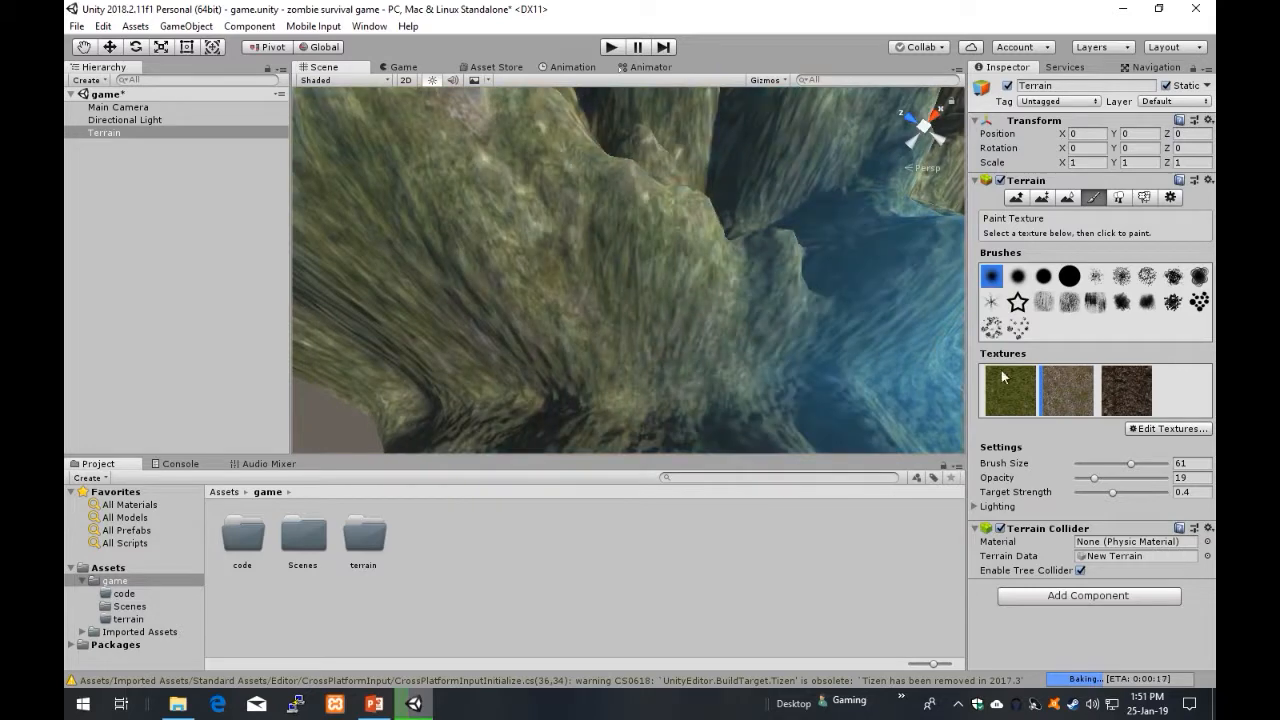
click(1125, 390)
scroll(704, 298, down, 6)
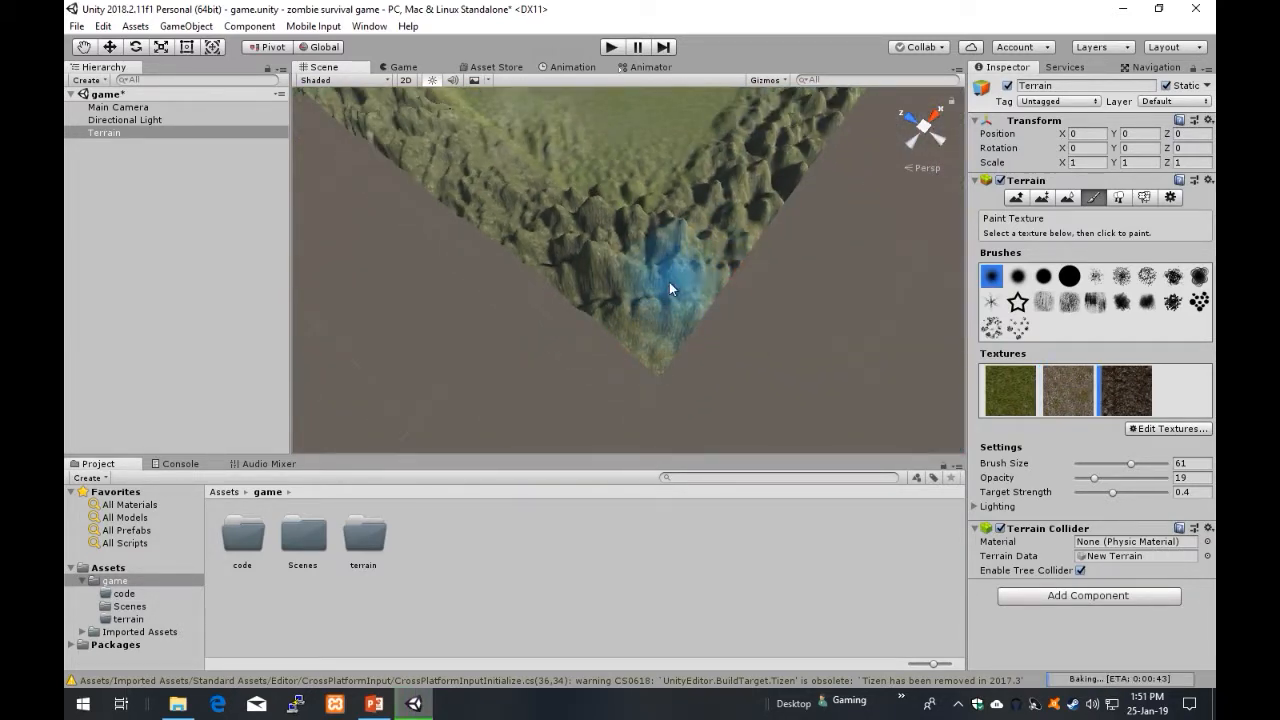
click(1082, 396)
mouse_move(889, 360)
right_down()
mouse_move(630, 114)
mouse_move(629, 186)
mouse_move(320, 143)
mouse_move(381, 68)
mouse_move(466, 134)
mouse_move(360, 140)
mouse_move(116, 190)
mouse_move(1206, 138)
right_up()
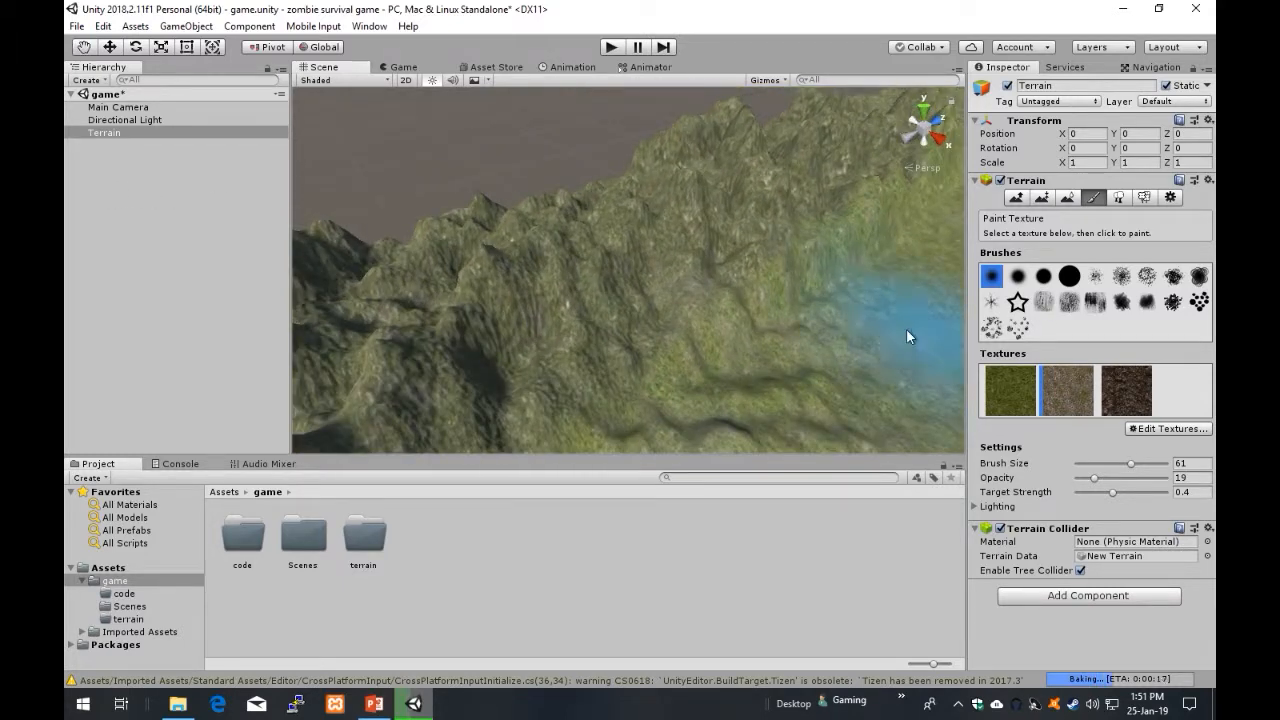
mouse_move(765, 331)
right_down()
mouse_move(865, 350)
mouse_move(793, 311)
right_up()
Step: Blend grass, grassy rock and muddy rock textures into a patch of flat ground at the foot of the mountains
click(1016, 397)
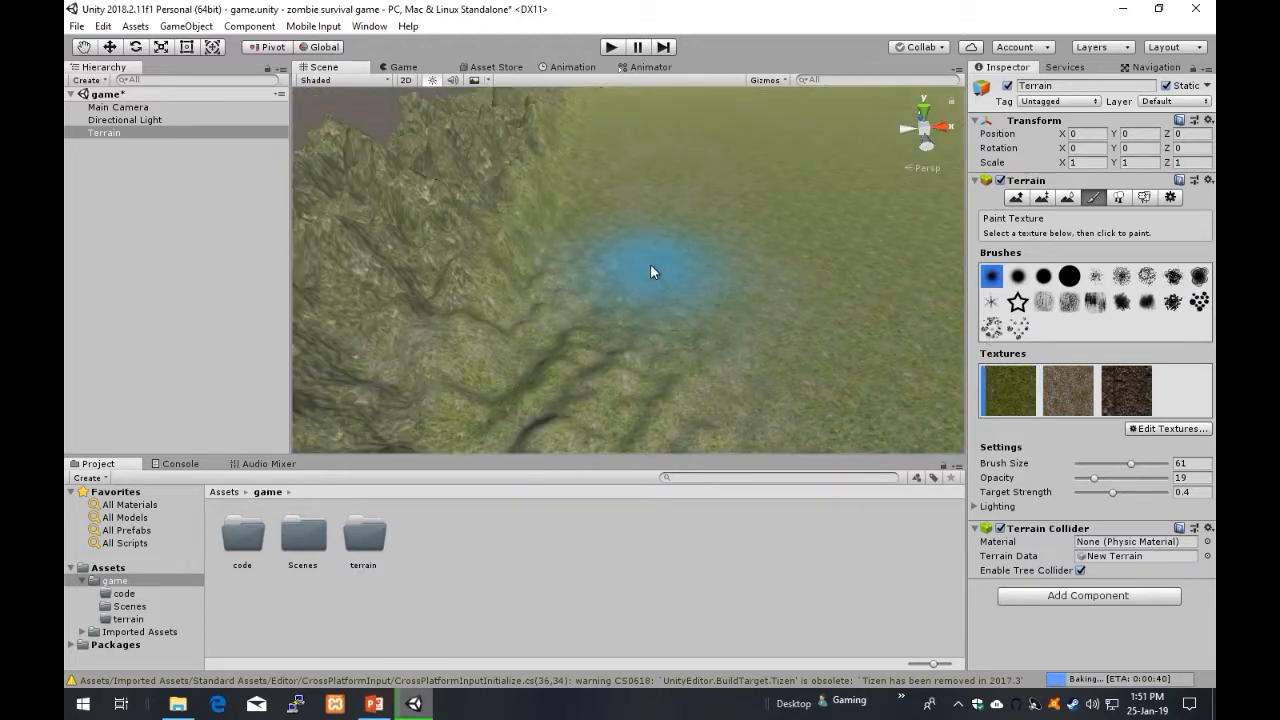
mouse_move(853, 330)
right_down()
mouse_move(846, 237)
mouse_move(771, 245)
mouse_move(833, 205)
mouse_move(860, 280)
mouse_move(900, 320)
right_up()
click(1085, 397)
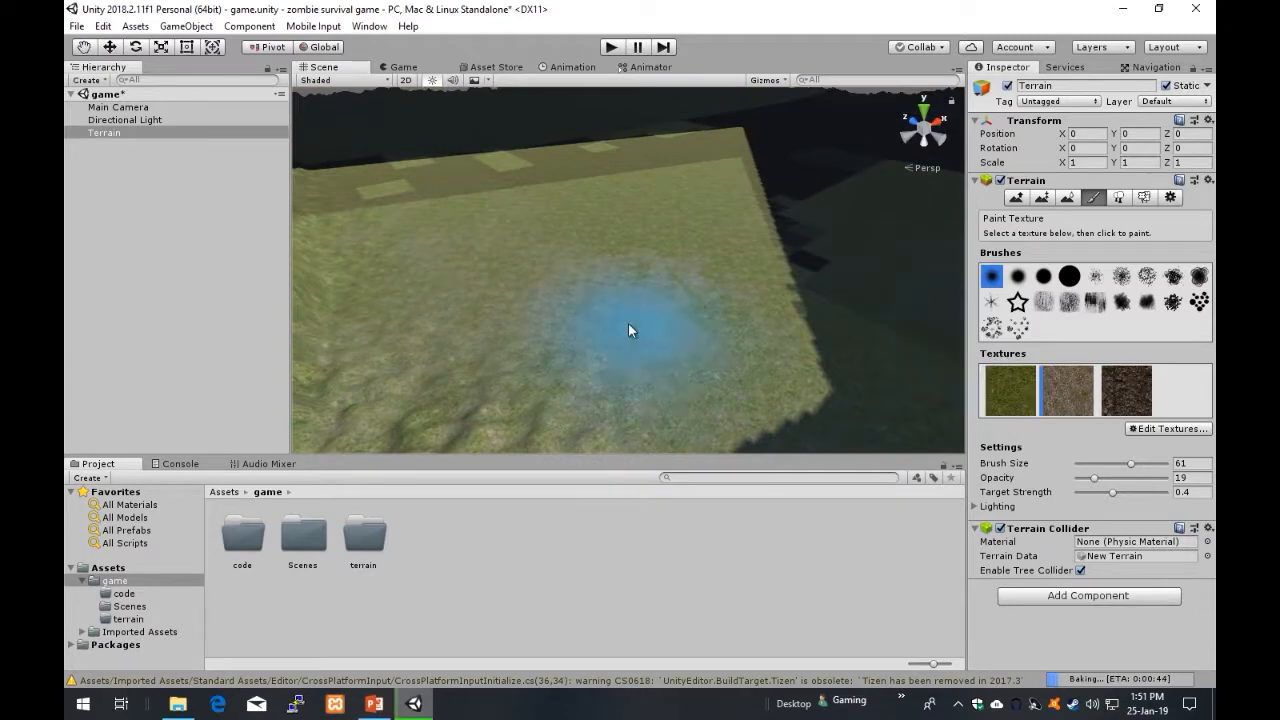
scroll(640, 300, up, 3)
right_drag(589, 291, 634, 263)
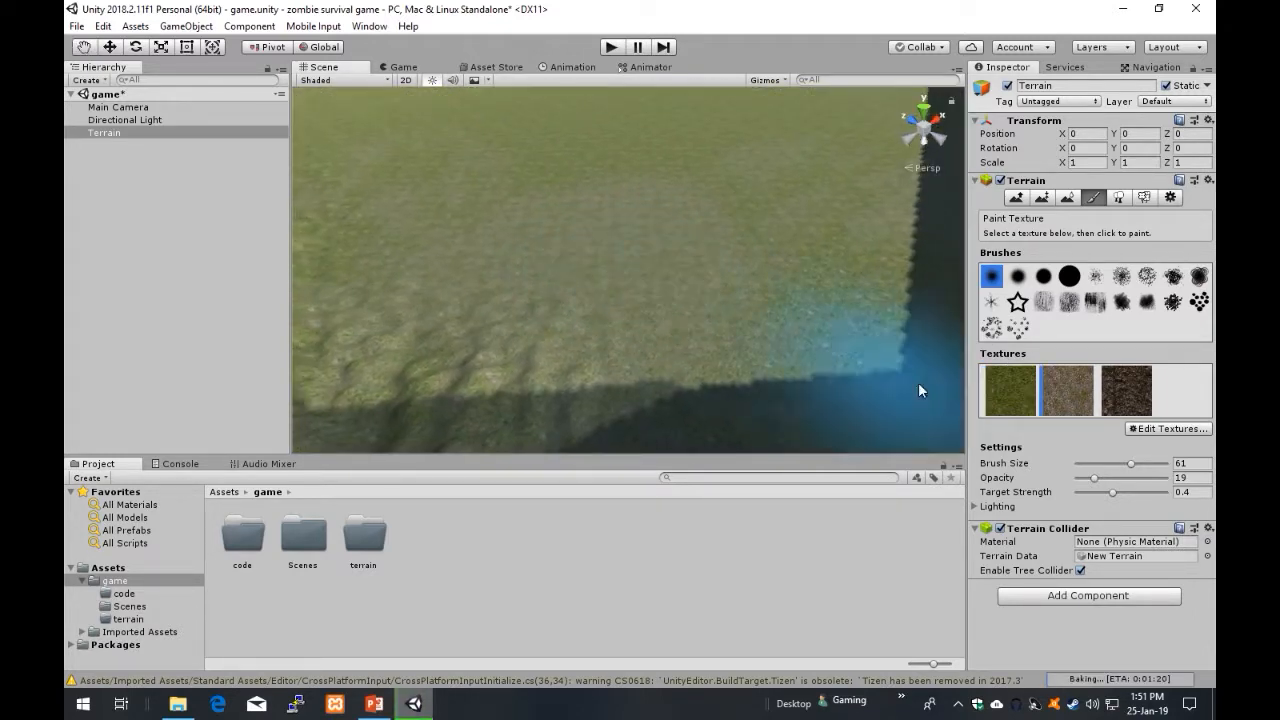
click(1140, 378)
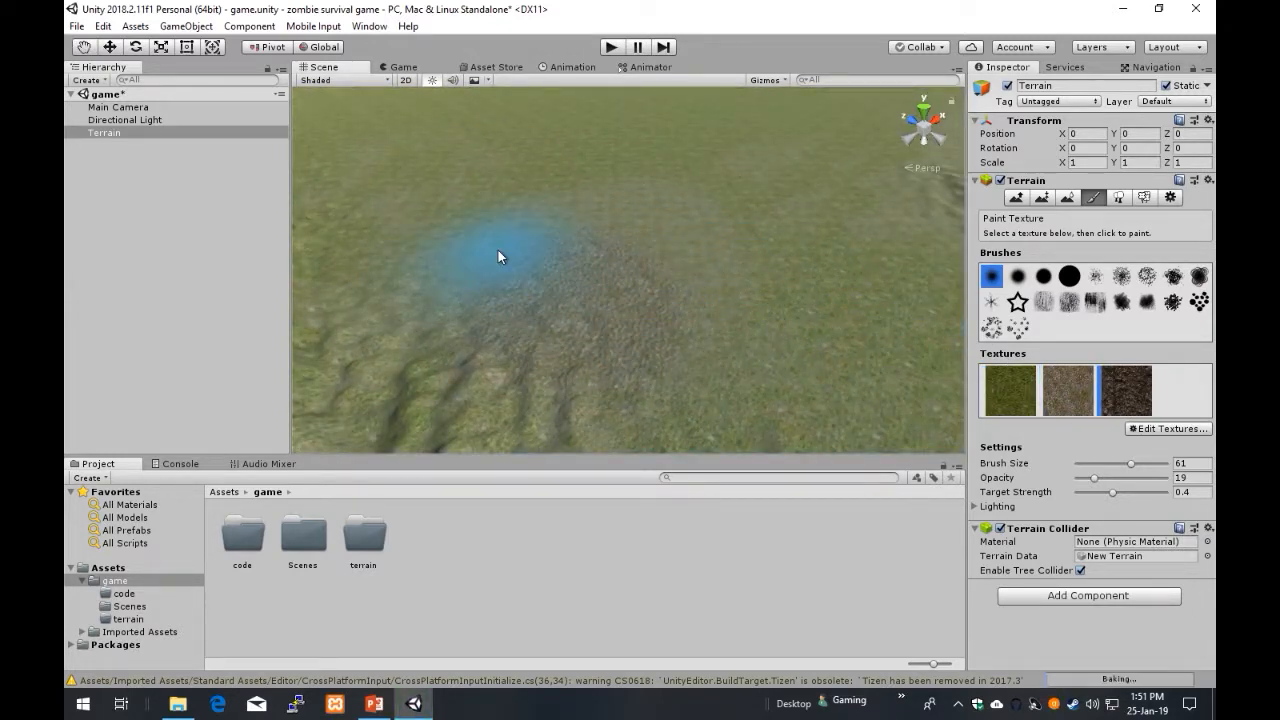
right_drag(498, 257, 285, 246)
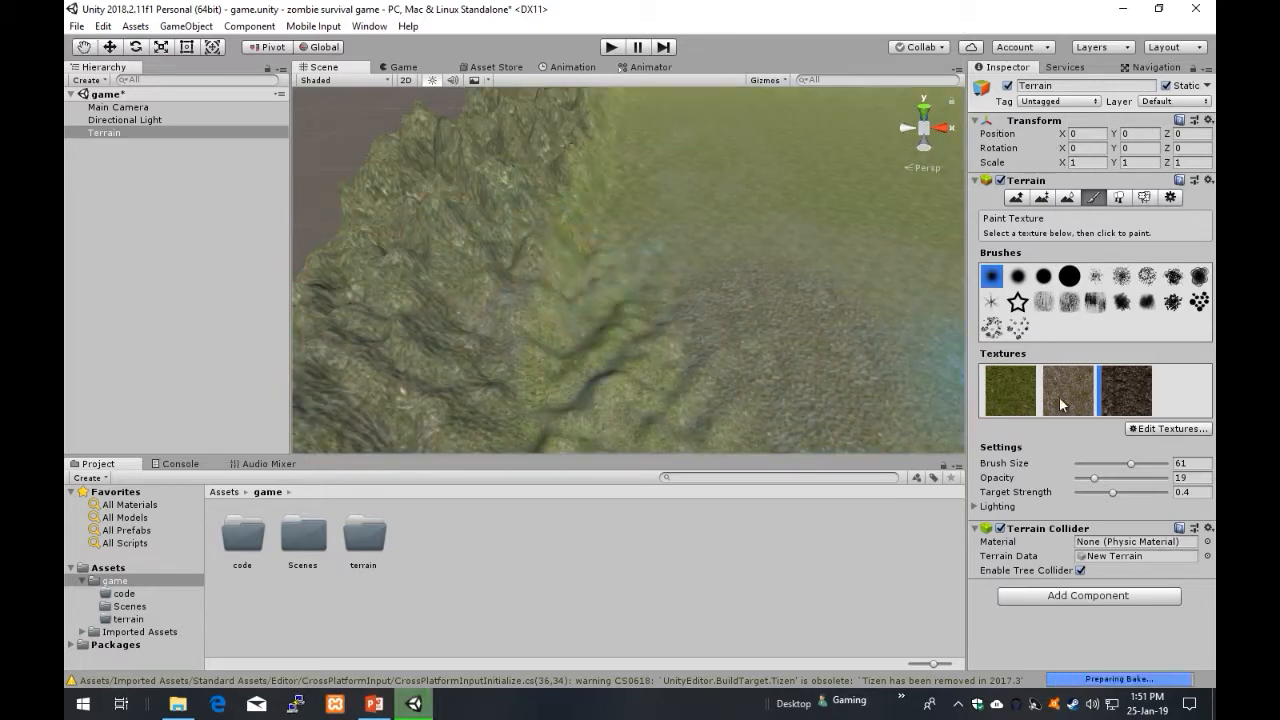
Step: Paint the grass texture over the outer mountain slopes with the soft round brush and a splatter brush
click(1014, 391)
right_drag(737, 229, 1183, 268)
key(s)
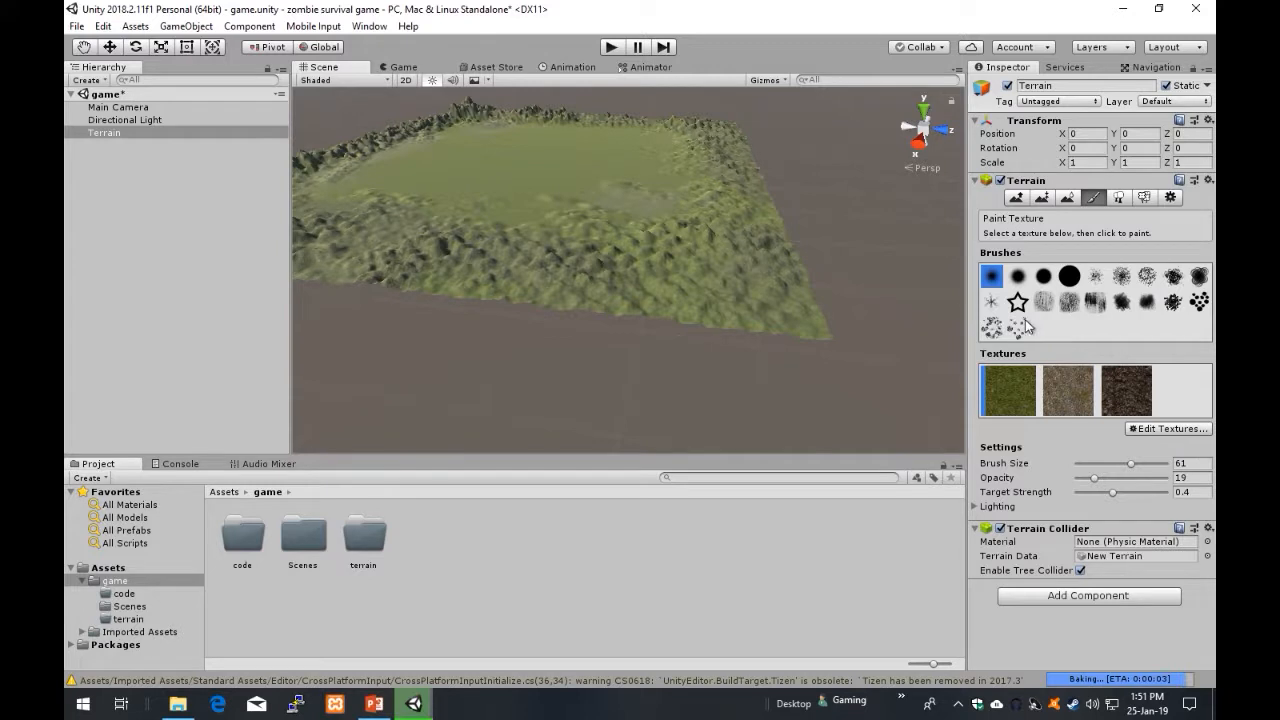
click(1120, 277)
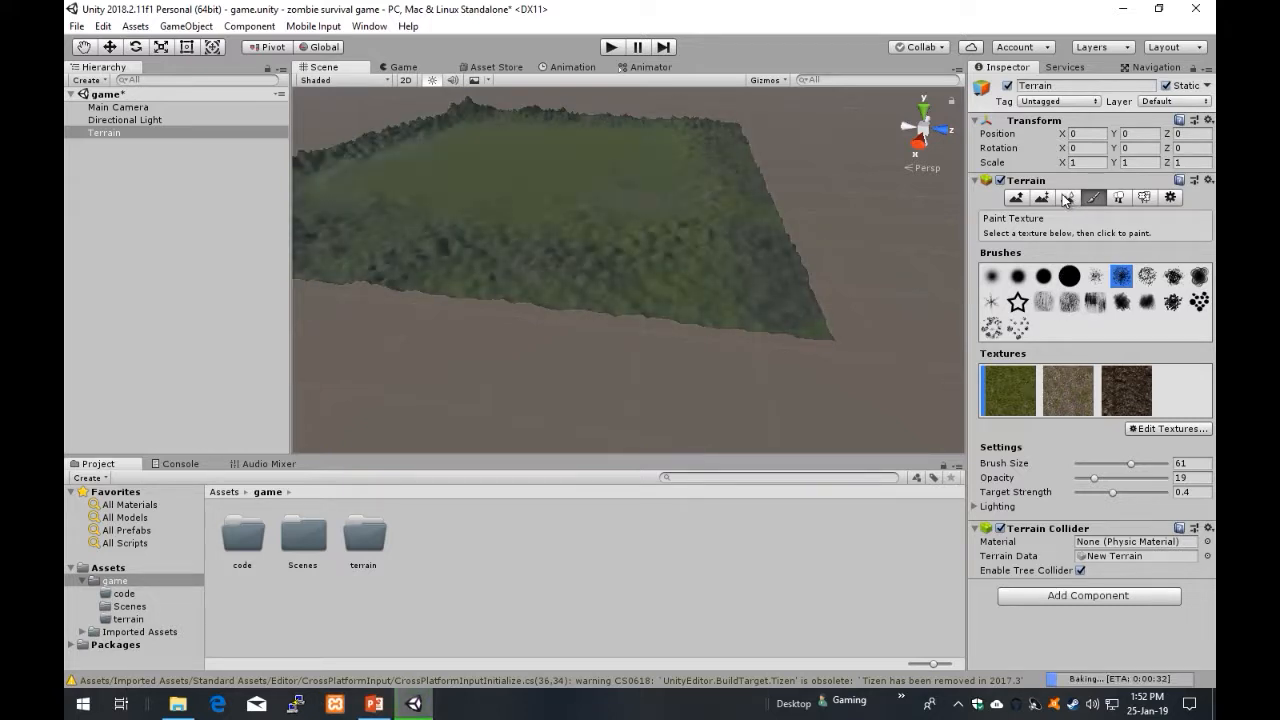
Step: Raise the outer mountain edge with the splatter brush and paint the muddy rock texture over its slopes
click(1016, 197)
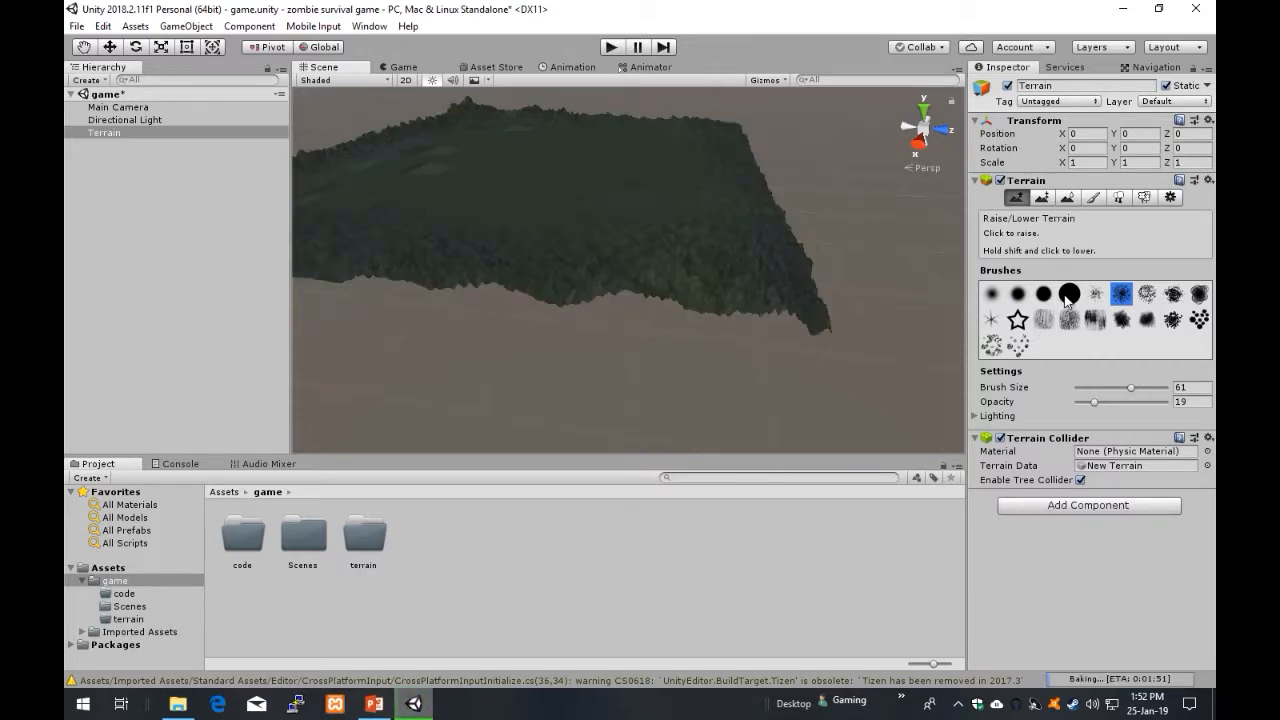
click(1093, 197)
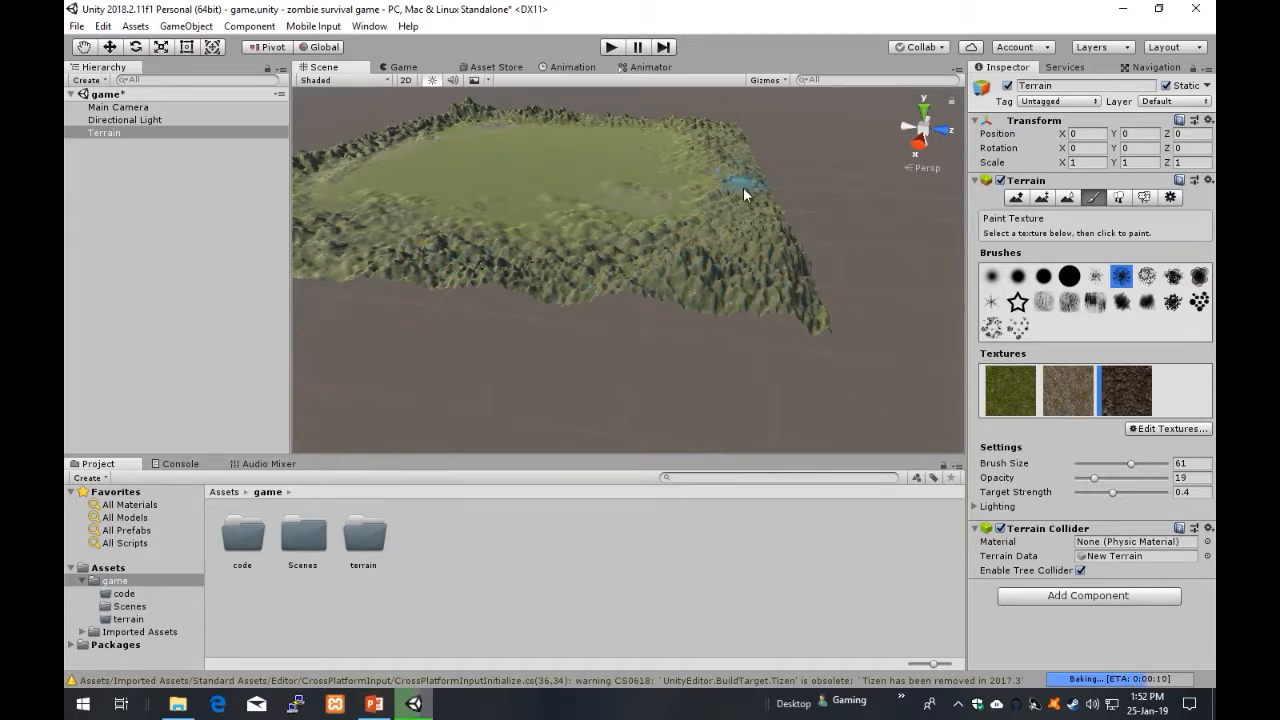
right_drag(663, 296, 720, 157)
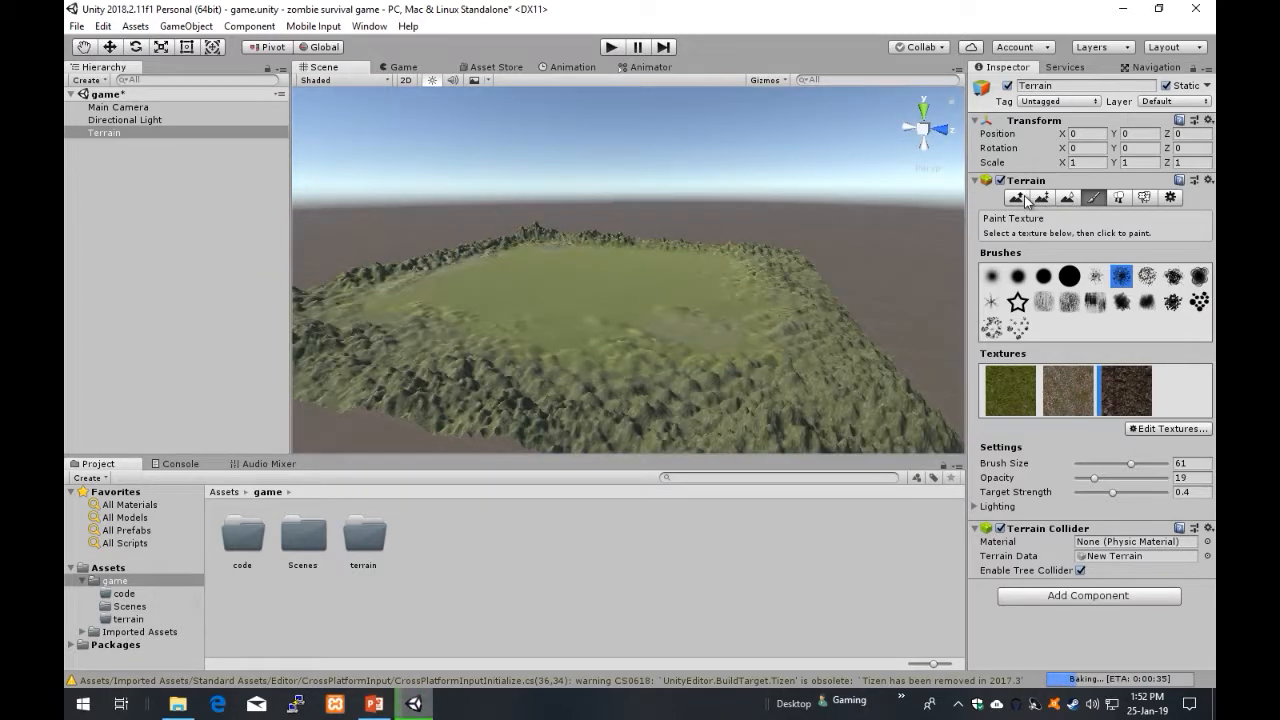
Step: Raise the border mountains further in Raise/Lower Terrain mode with the splatter brush at size 61
click(1018, 198)
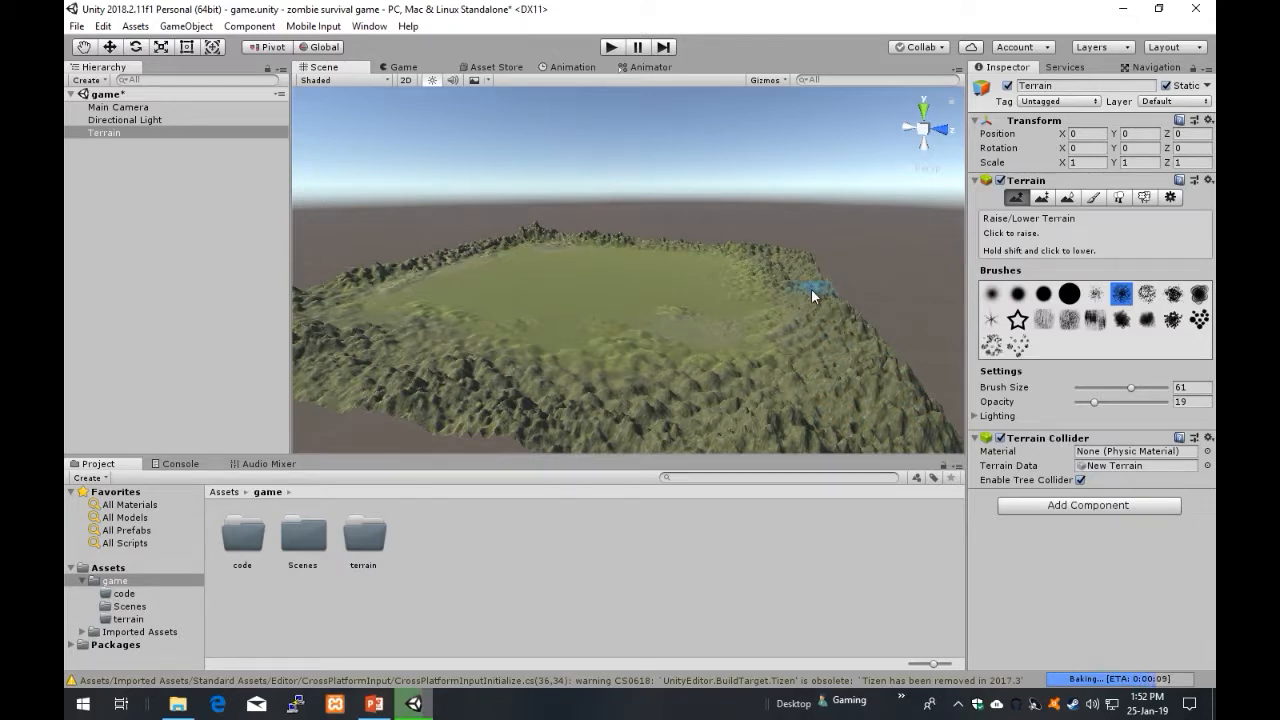
right_drag(492, 343, 486, 279)
alt+drag(486, 280, 563, 349)
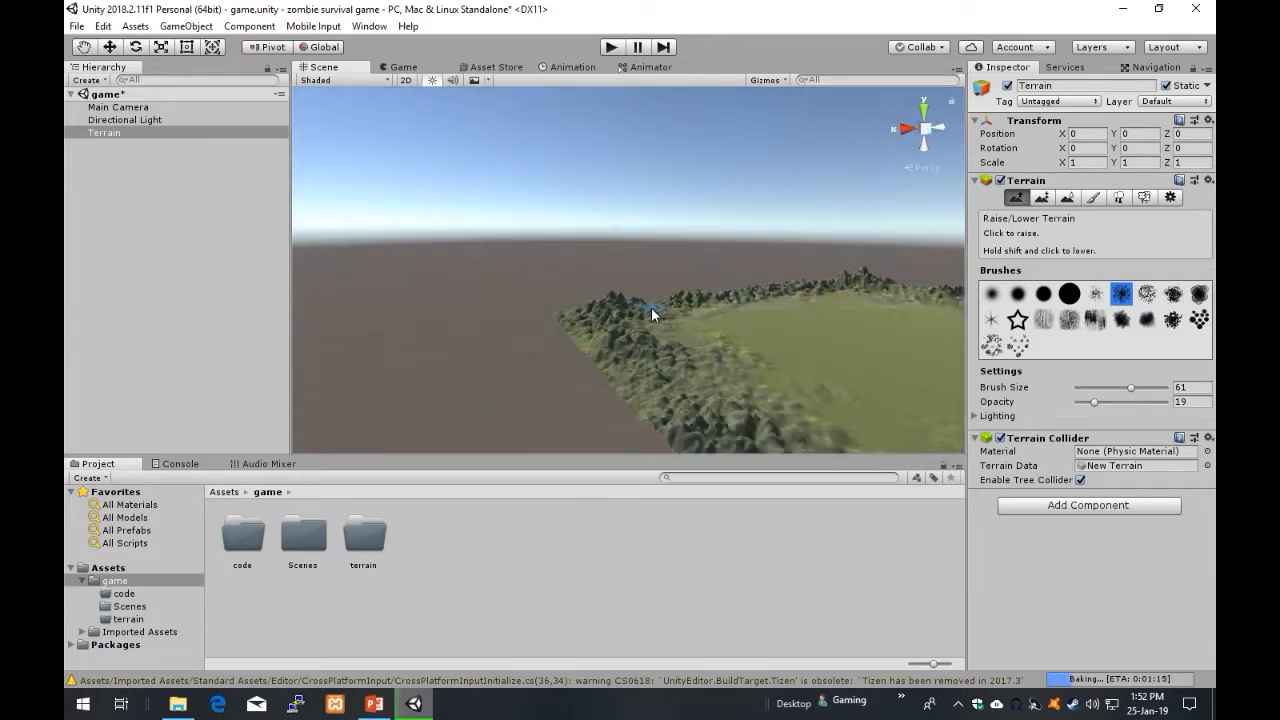
mouse_move(660, 306)
alt+mouse_down()
mouse_move(846, 234)
mouse_move(843, 259)
mouse_move(920, 346)
mouse_move(151, 478)
mouse_move(1208, 508)
mouse_move(1091, 467)
mouse_move(890, 474)
mouse_move(809, 400)
mouse_move(961, 382)
mouse_move(1161, 406)
mouse_move(1055, 465)
mouse_move(1139, 445)
mouse_move(1096, 250)
alt+mouse_up()
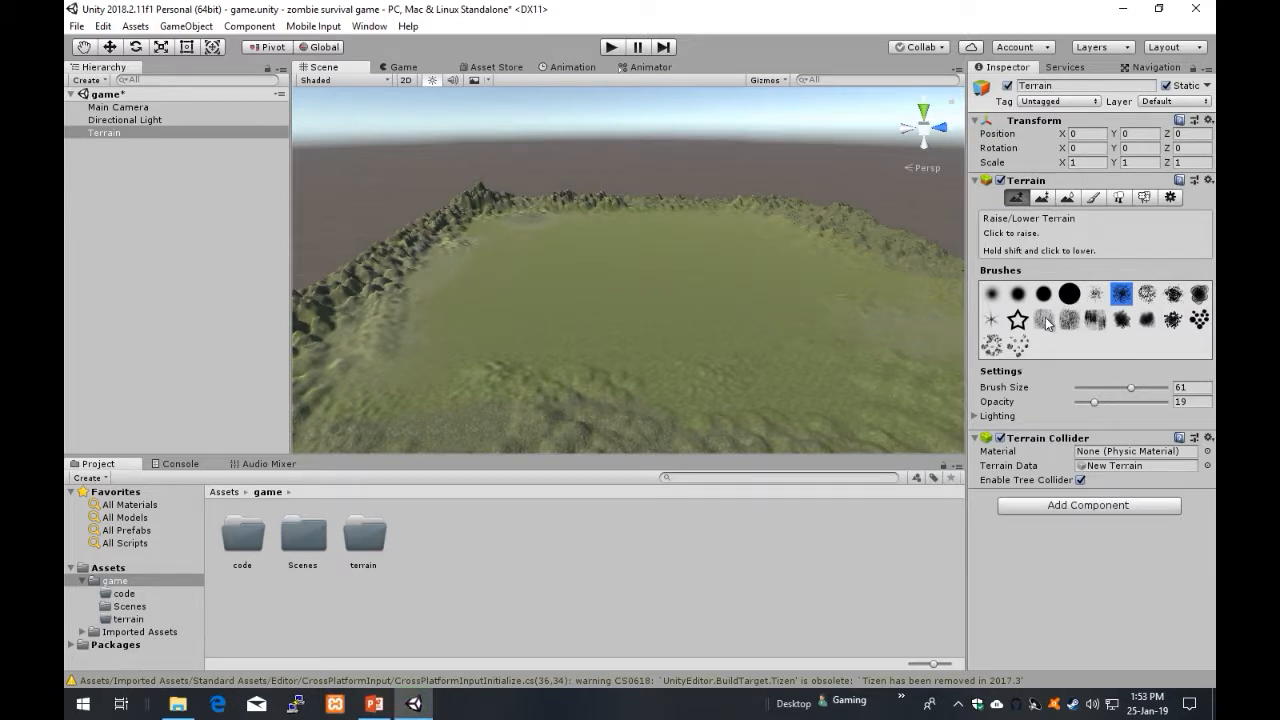
Step: Sculpt a deep, rugged hollow between the corner mountains and the flat ground with the dense rough round brush
alt+drag(608, 286, 794, 323)
key(a)
right_drag(794, 323, 575, 300)
key(w)
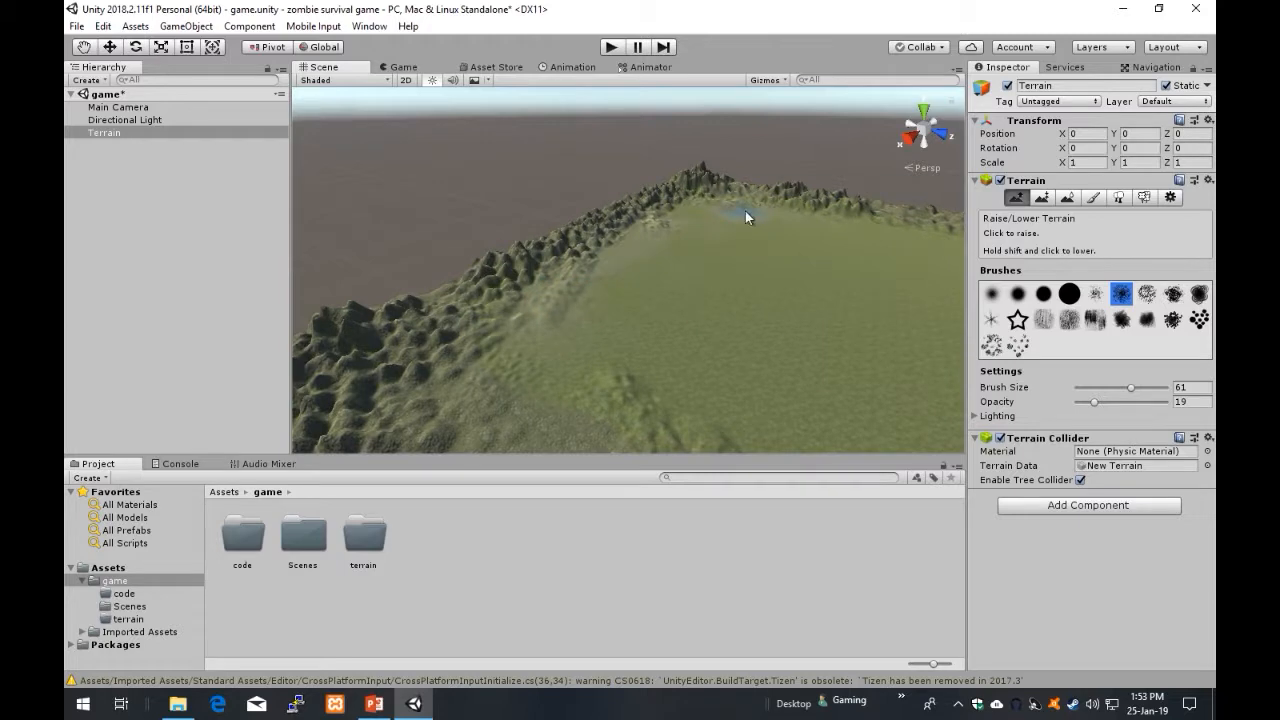
right_drag(742, 248, 991, 251)
right_drag(780, 254, 543, 346)
right_drag(734, 393, 757, 309)
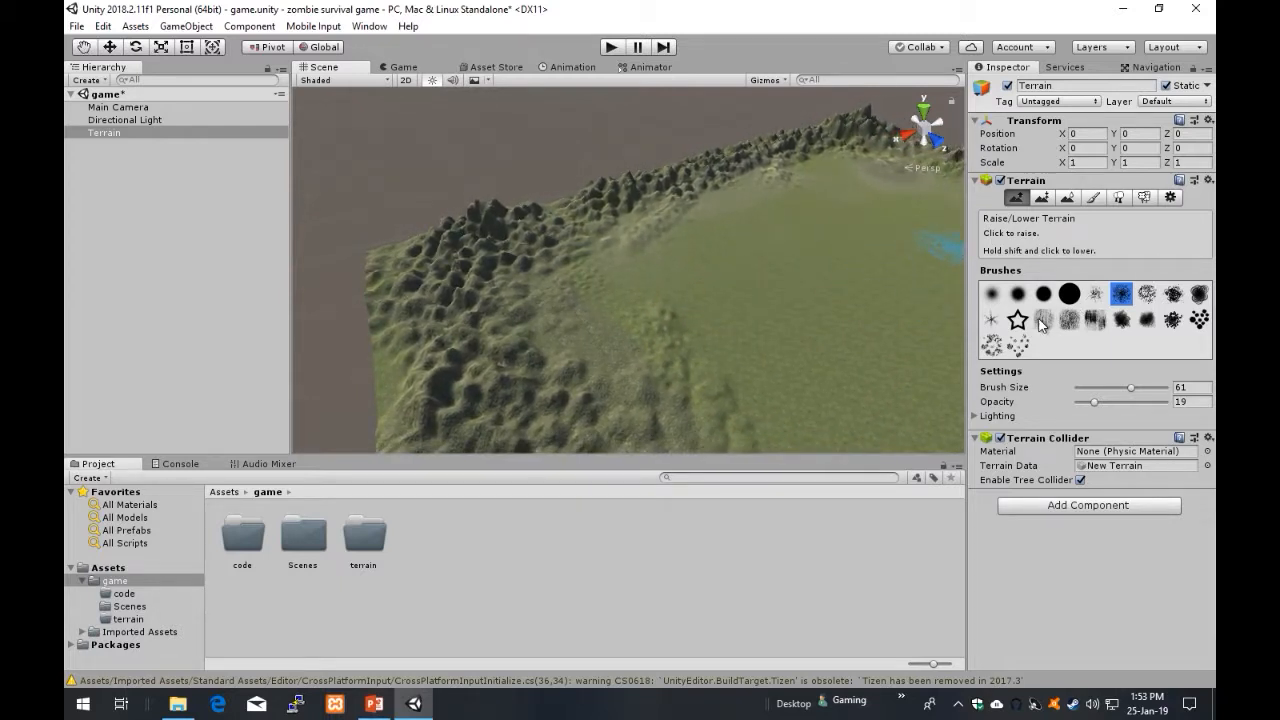
click(1200, 295)
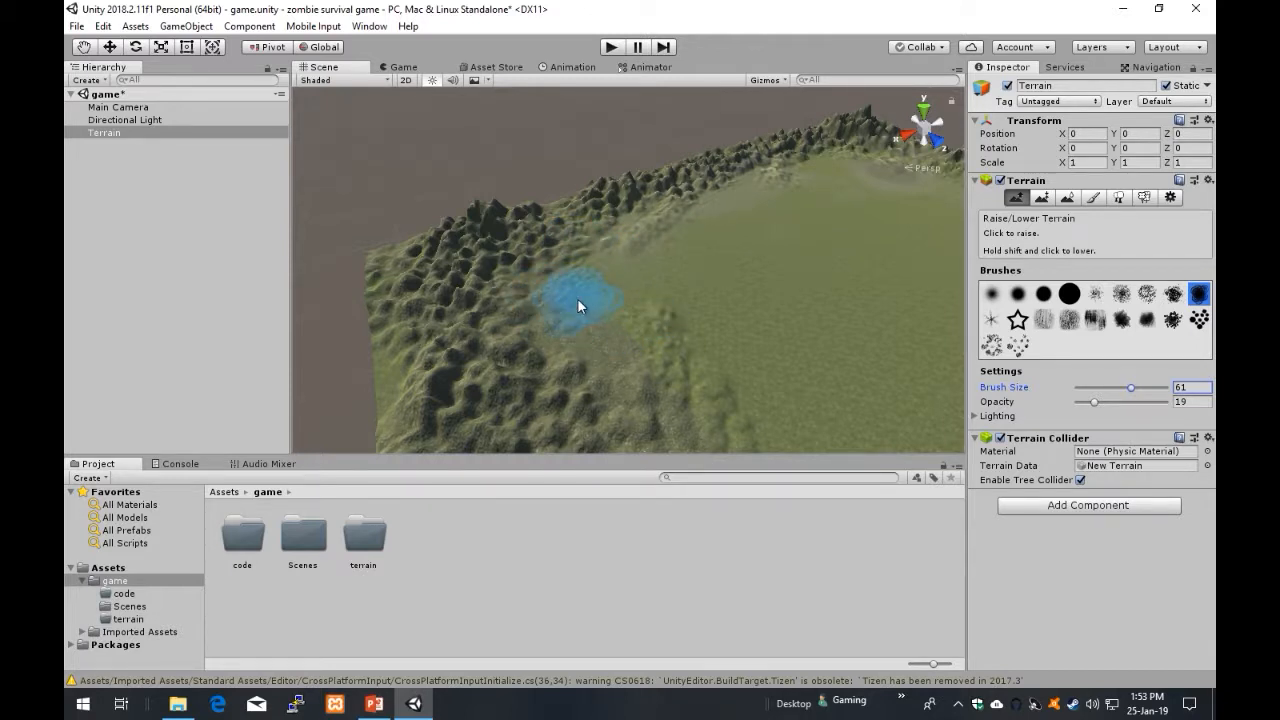
mouse_move(581, 268)
mouse_down()
mouse_move(537, 293)
mouse_move(573, 307)
mouse_move(538, 302)
mouse_move(651, 299)
mouse_up()
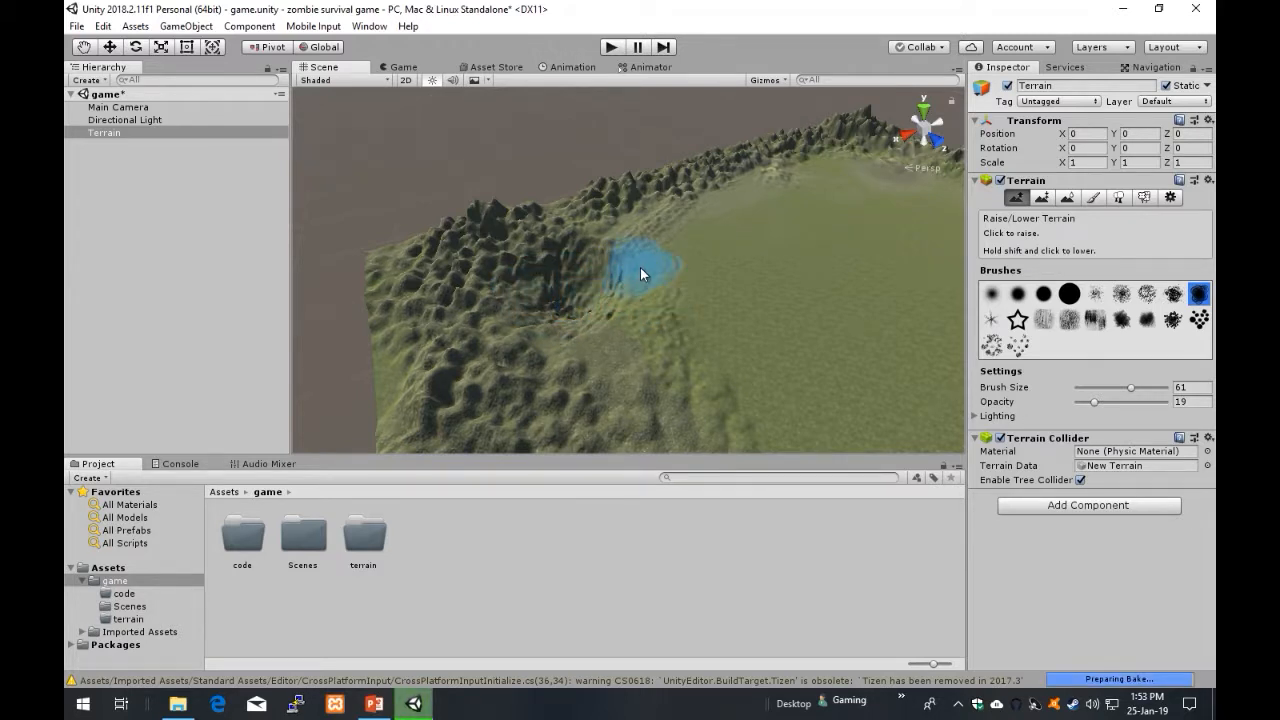
mouse_move(617, 248)
shift+mouse_down()
mouse_move(581, 350)
mouse_move(630, 295)
mouse_move(620, 307)
mouse_move(673, 342)
mouse_move(701, 320)
mouse_move(650, 310)
mouse_move(680, 358)
mouse_move(645, 347)
mouse_move(680, 370)
mouse_move(664, 405)
mouse_move(686, 389)
mouse_move(592, 340)
mouse_move(623, 371)
mouse_move(575, 353)
mouse_move(442, 260)
mouse_move(466, 366)
mouse_move(429, 286)
shift+mouse_up()
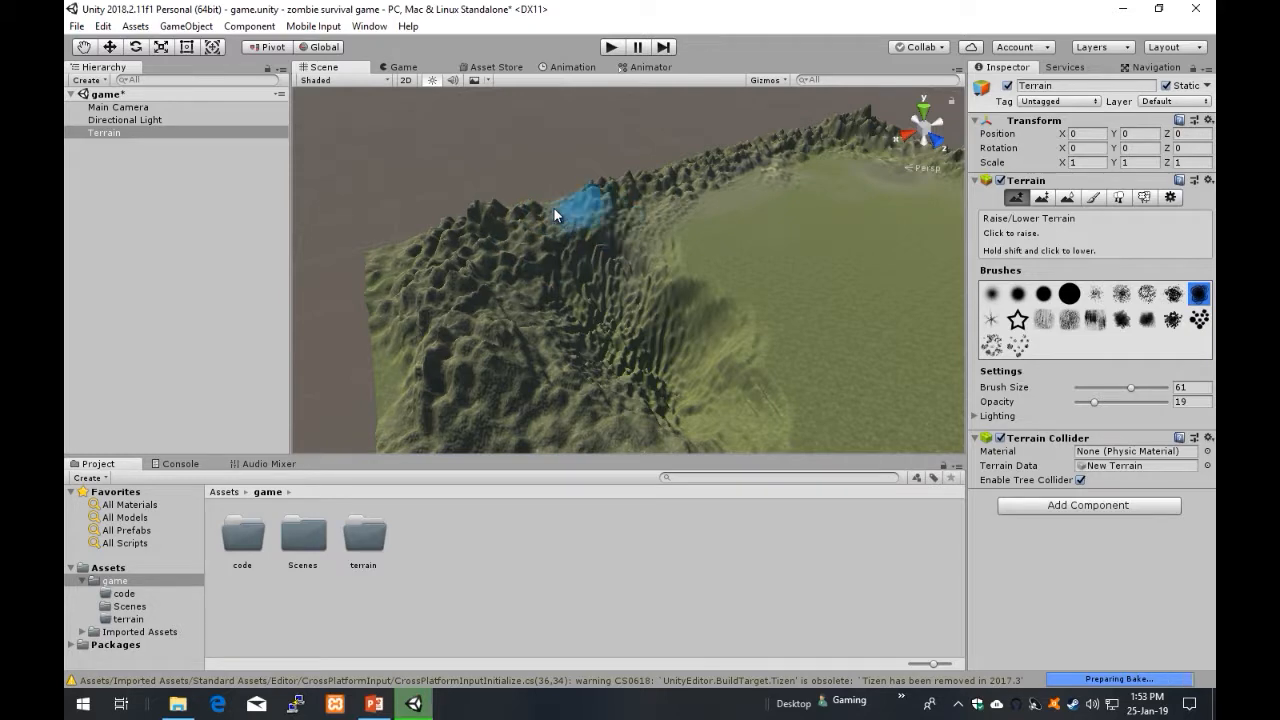
Step: Reshape the sides of the corner hollow with the soft round brush in Raise/Lower Terrain mode
mouse_move(428, 357)
alt+mouse_down()
mouse_move(529, 367)
mouse_move(514, 357)
mouse_move(529, 314)
mouse_move(753, 298)
mouse_move(640, 337)
mouse_move(829, 329)
mouse_move(783, 328)
alt+mouse_up()
scroll(609, 288, up, 3)
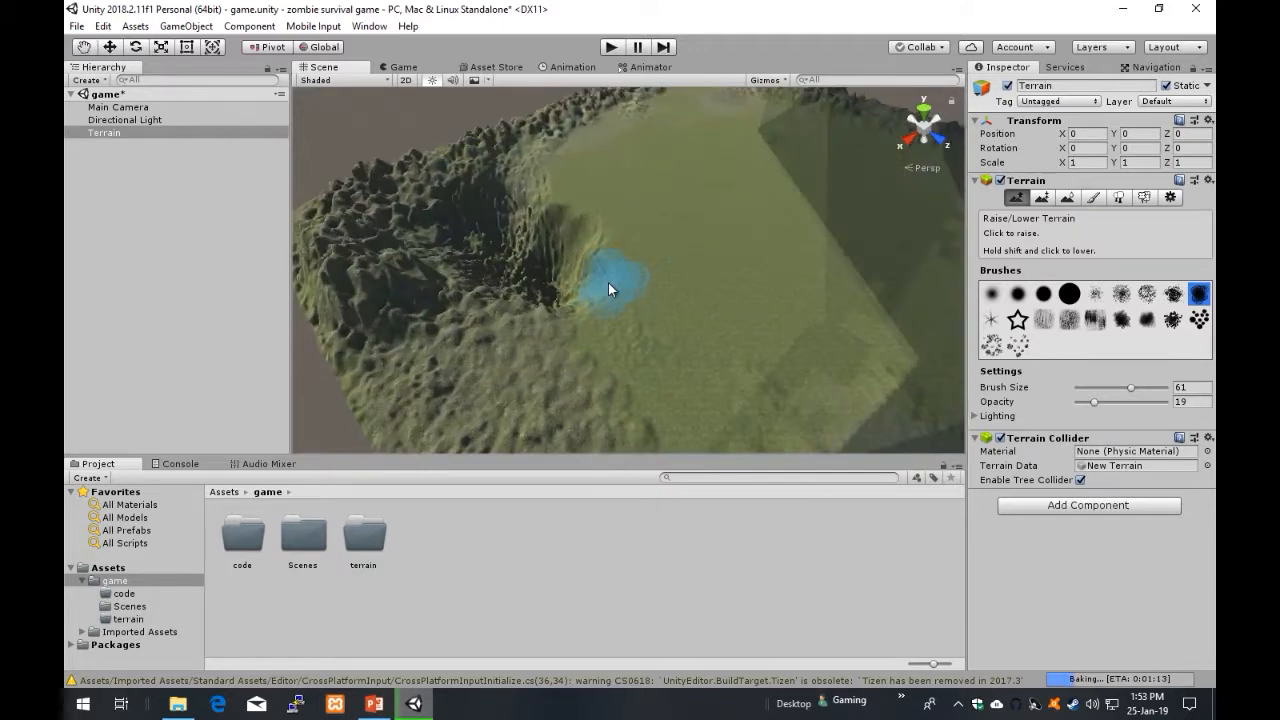
click(993, 294)
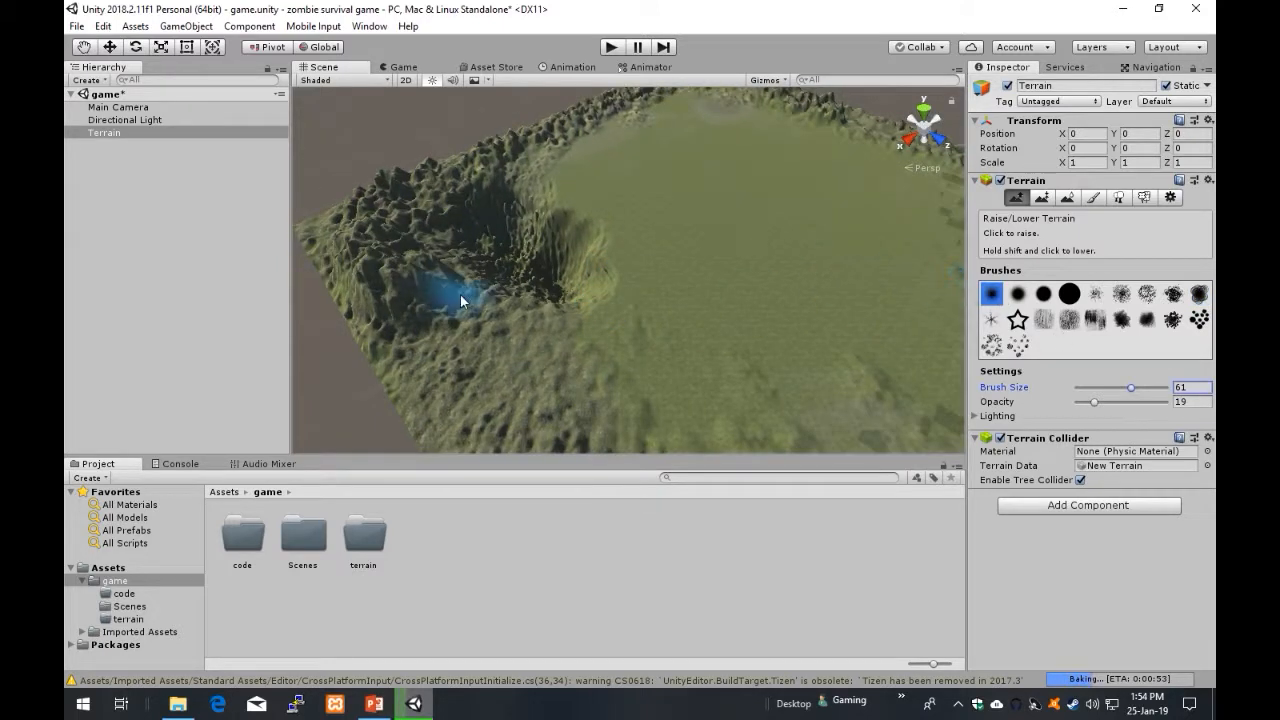
mouse_move(573, 311)
mouse_down()
mouse_move(552, 300)
mouse_move(582, 305)
mouse_move(557, 312)
mouse_move(611, 315)
mouse_move(558, 294)
mouse_move(565, 273)
mouse_up()
mouse_move(566, 271)
right_down()
mouse_move(591, 243)
mouse_move(503, 266)
mouse_move(309, 224)
right_up()
key(w)
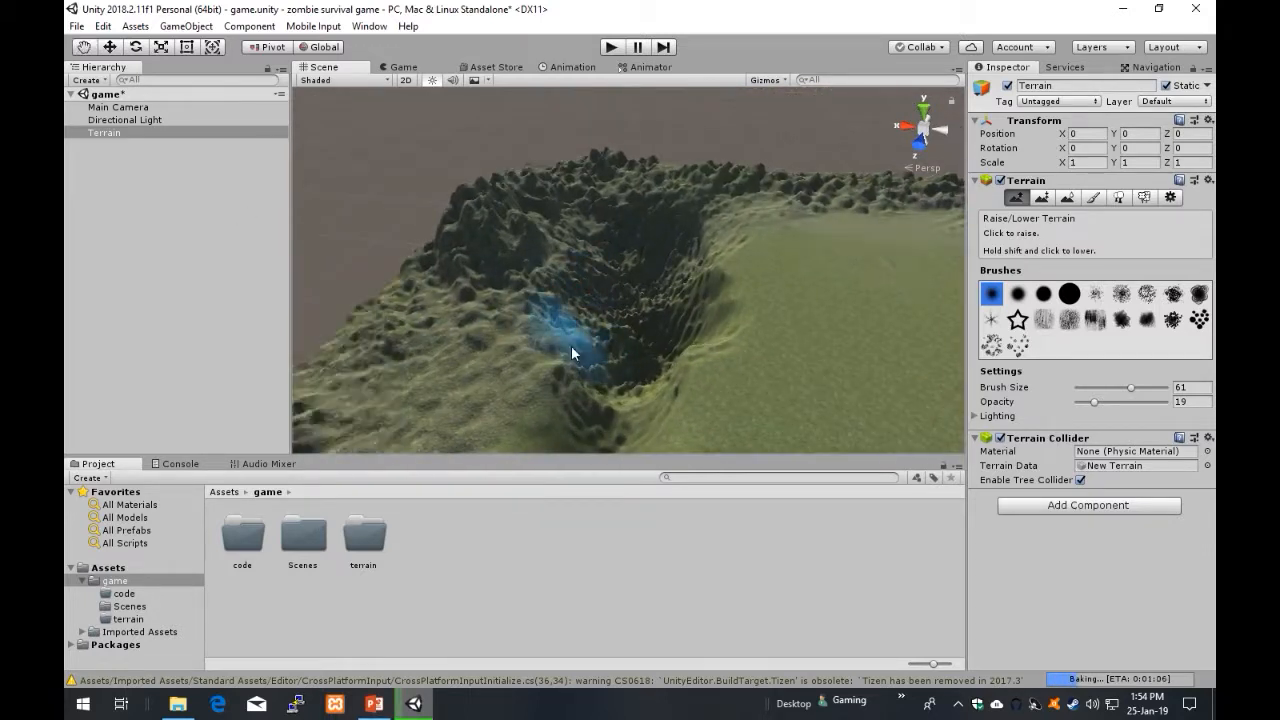
Step: Move the New Terrain asset from the Assets root into the game/terrain folder and open that folder
click(225, 493)
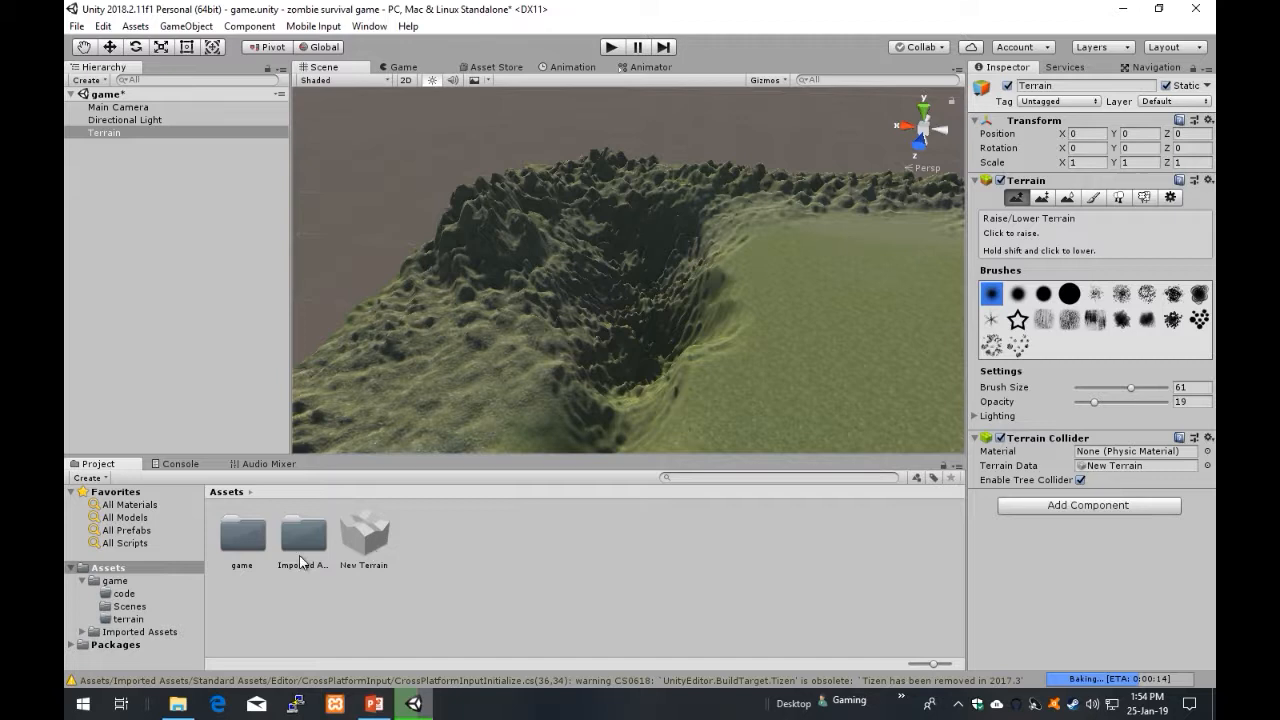
click(368, 540)
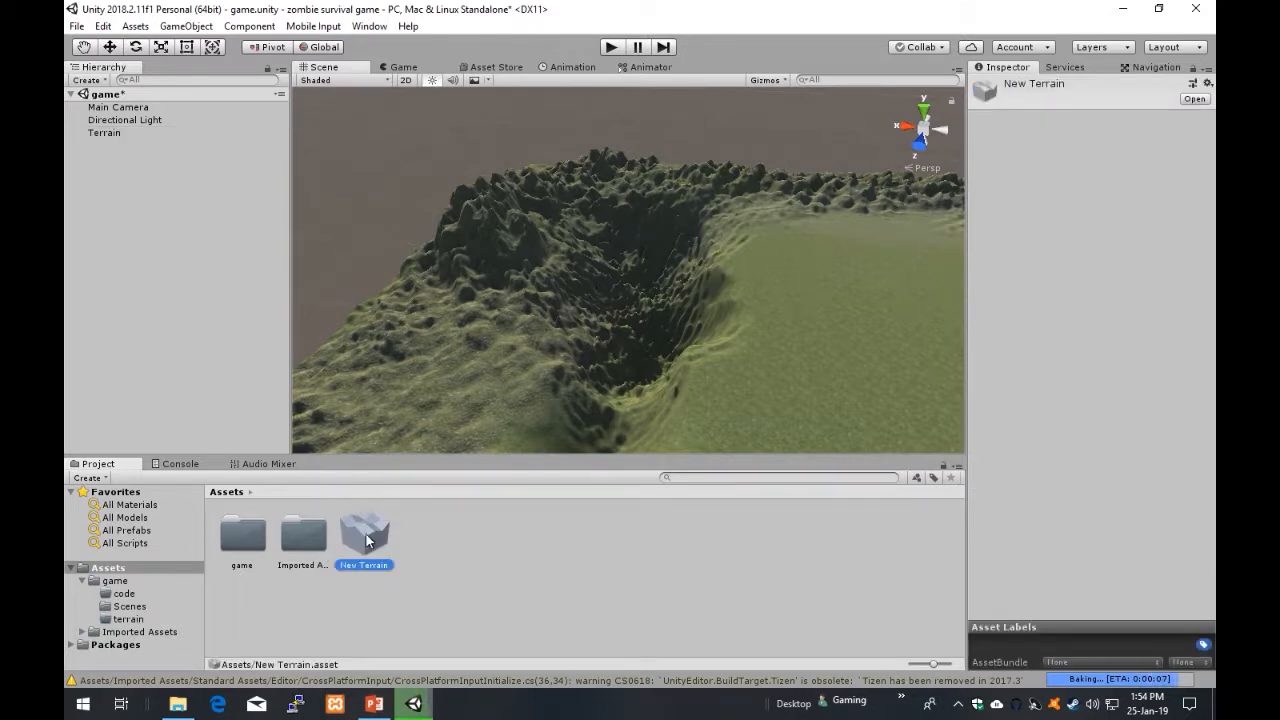
drag(366, 538, 245, 542)
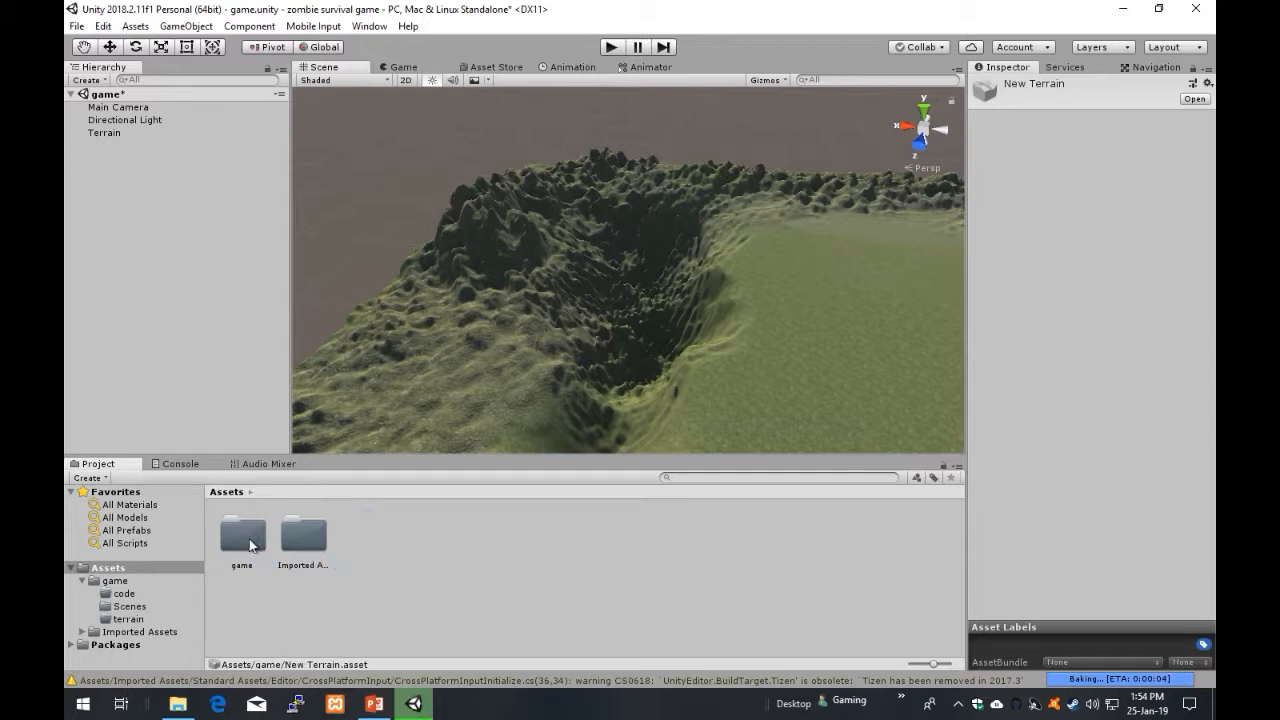
double_click(250, 545)
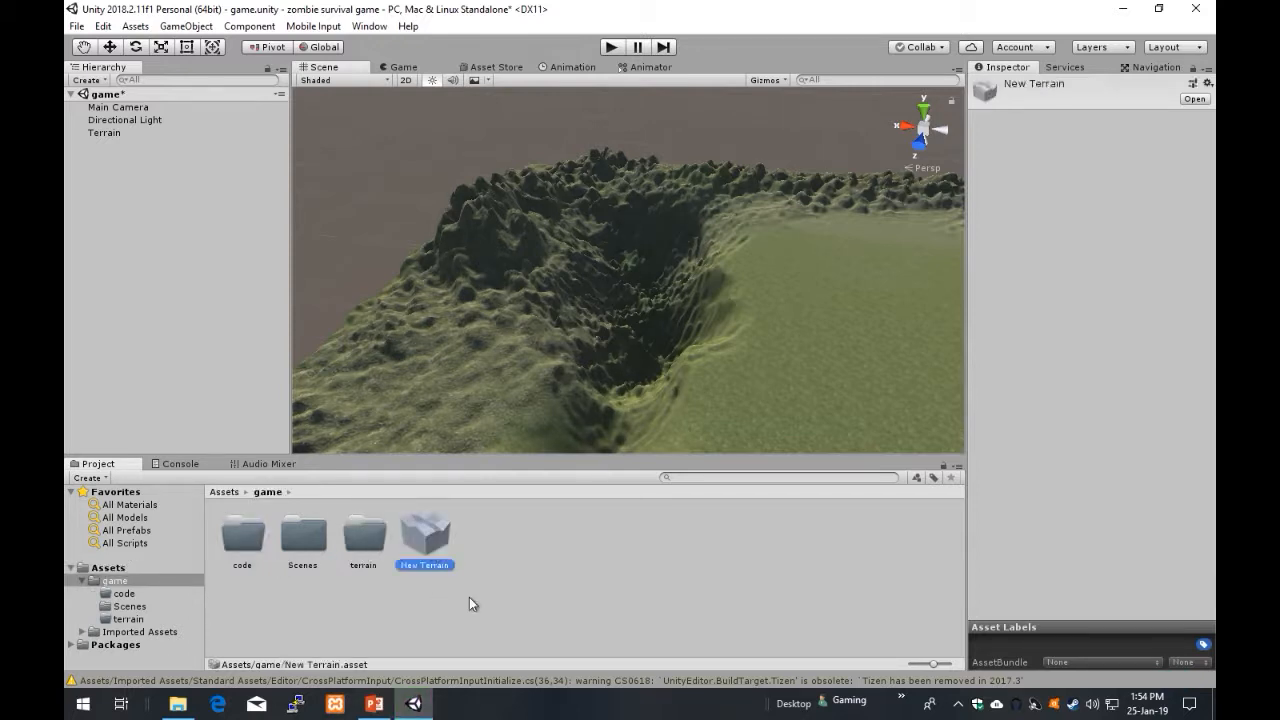
drag(402, 569, 368, 560)
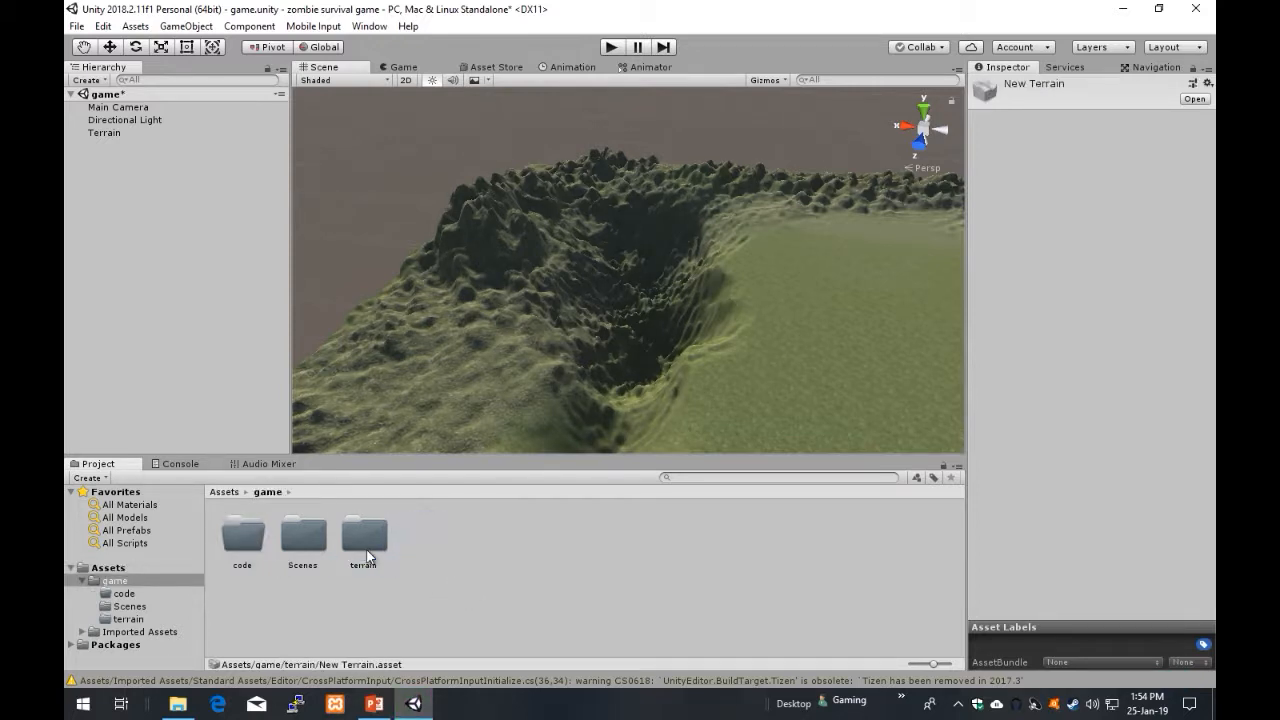
double_click(366, 547)
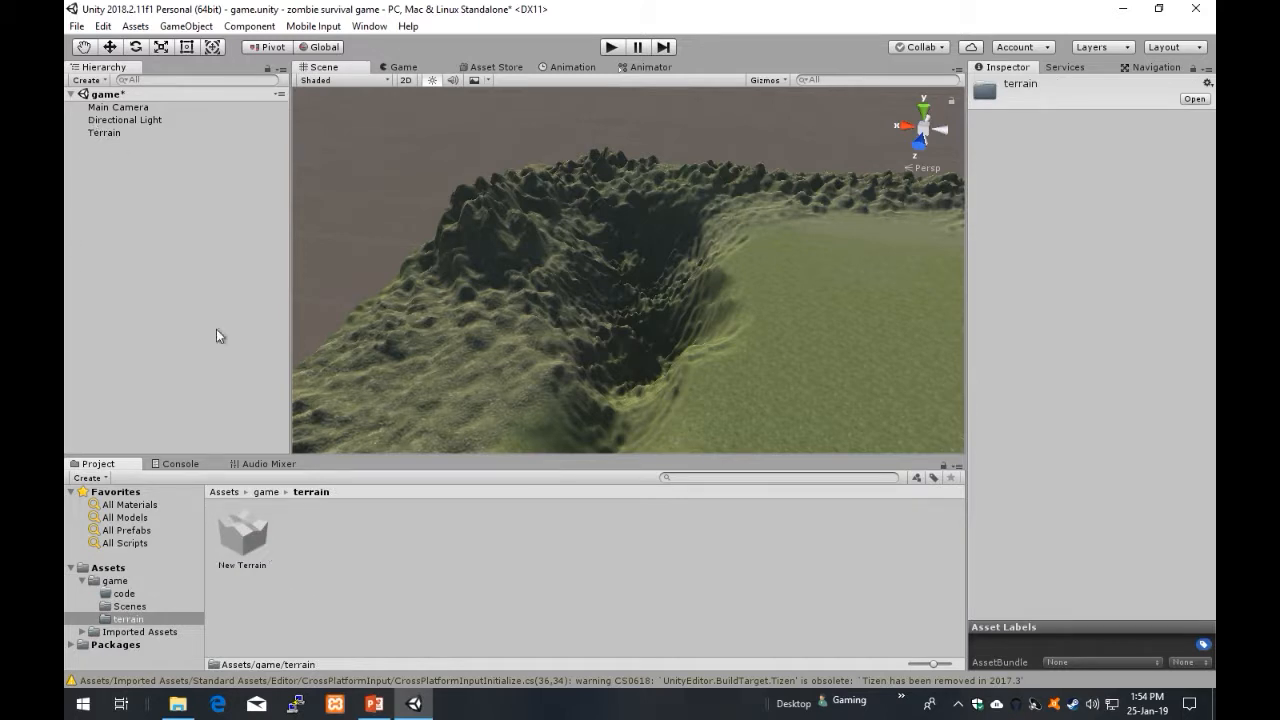
Step: Review the code, Scenes and terrain folders inside the game folder, and open the terrain folder
click(268, 494)
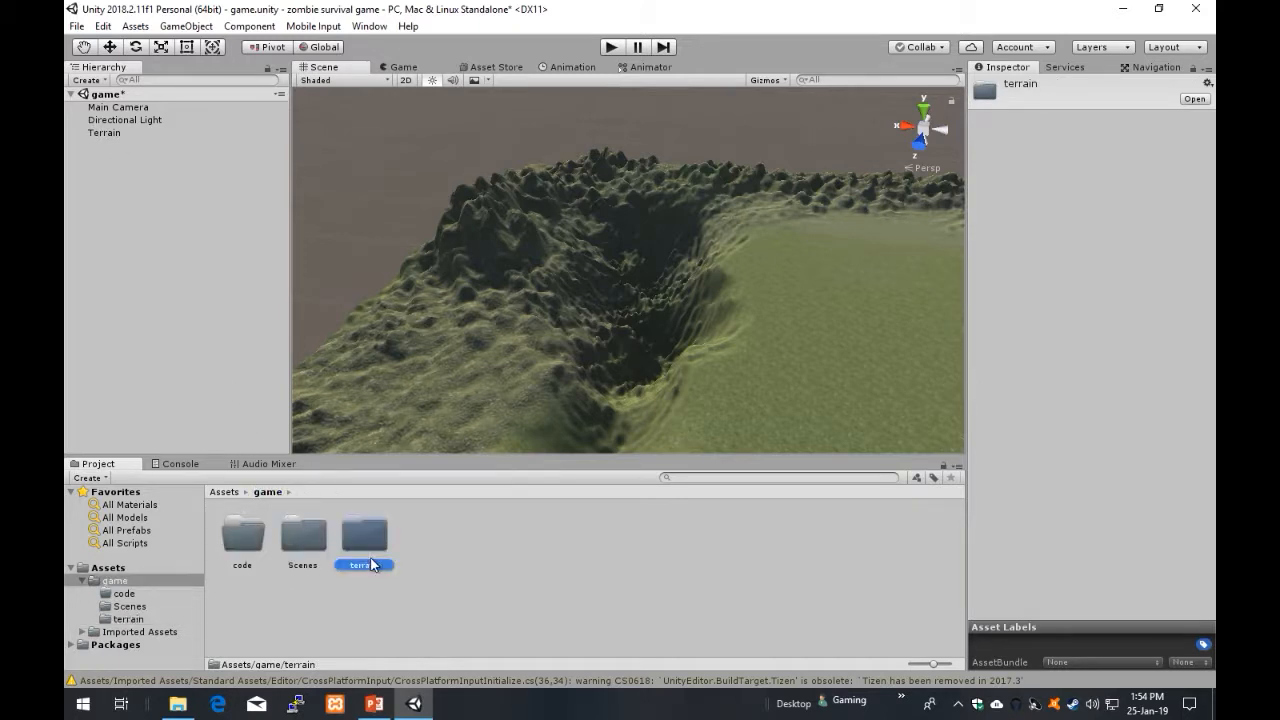
click(440, 537)
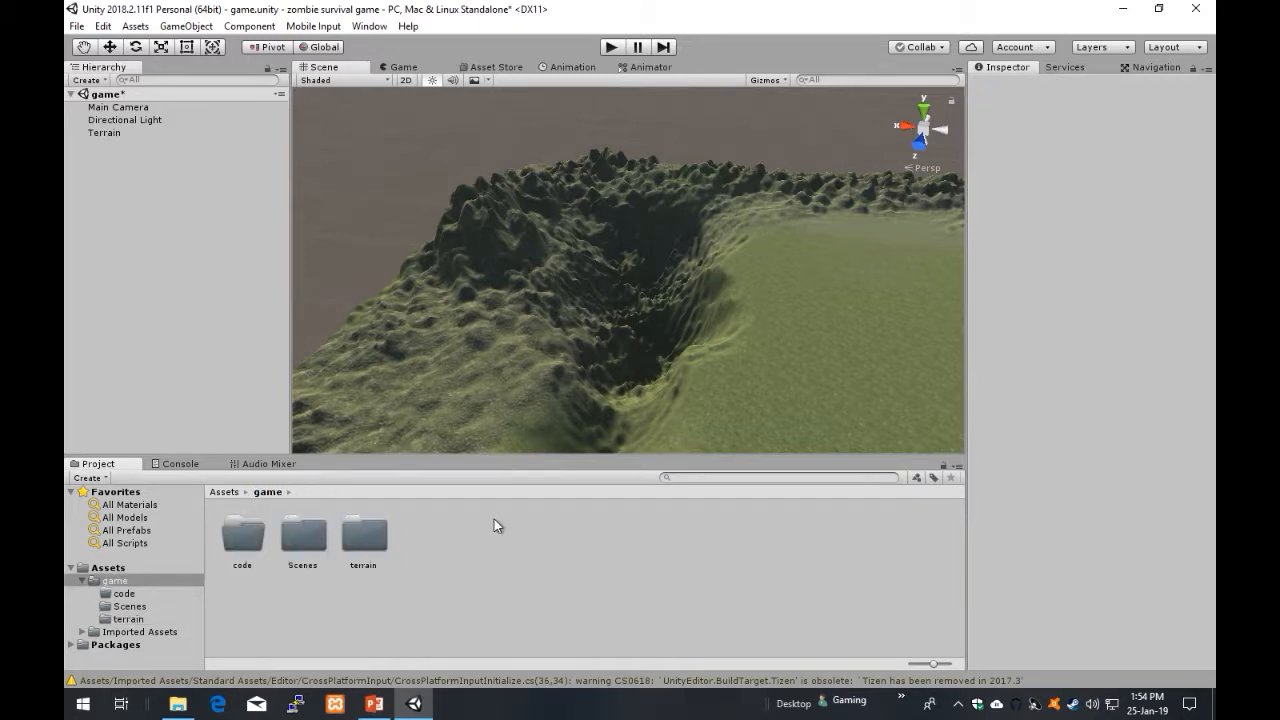
click(252, 547)
click(296, 542)
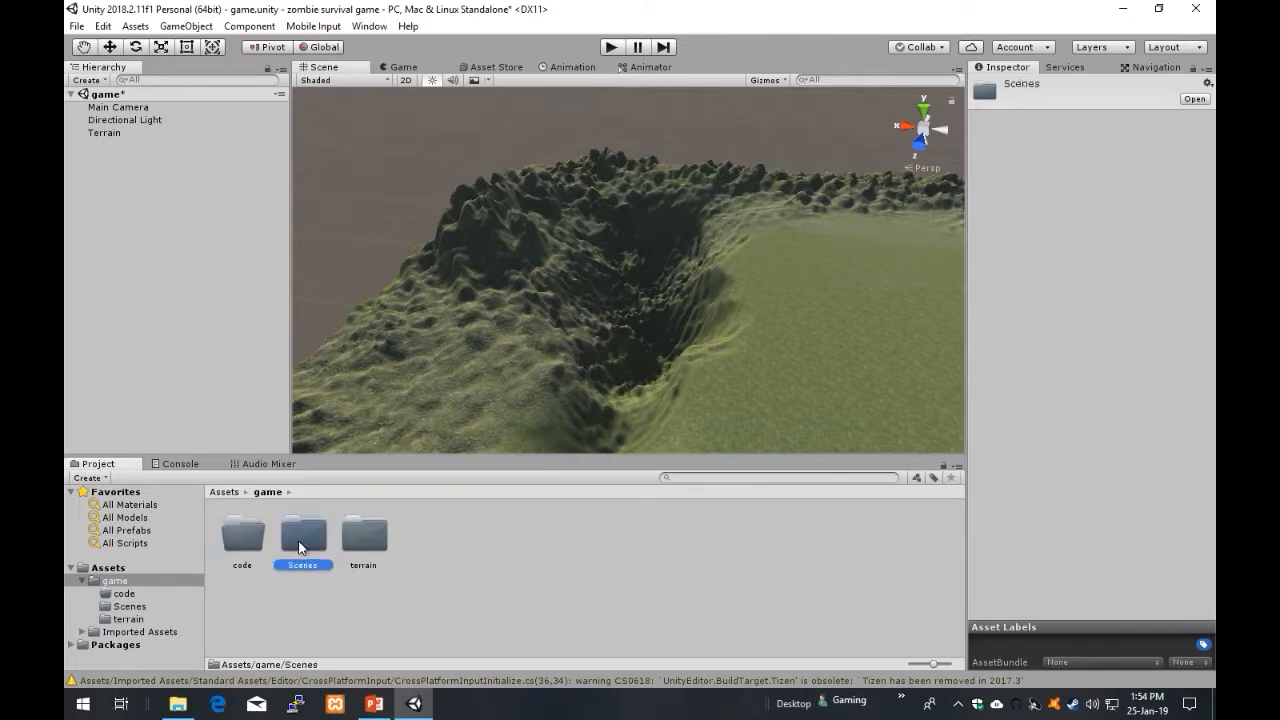
click(370, 545)
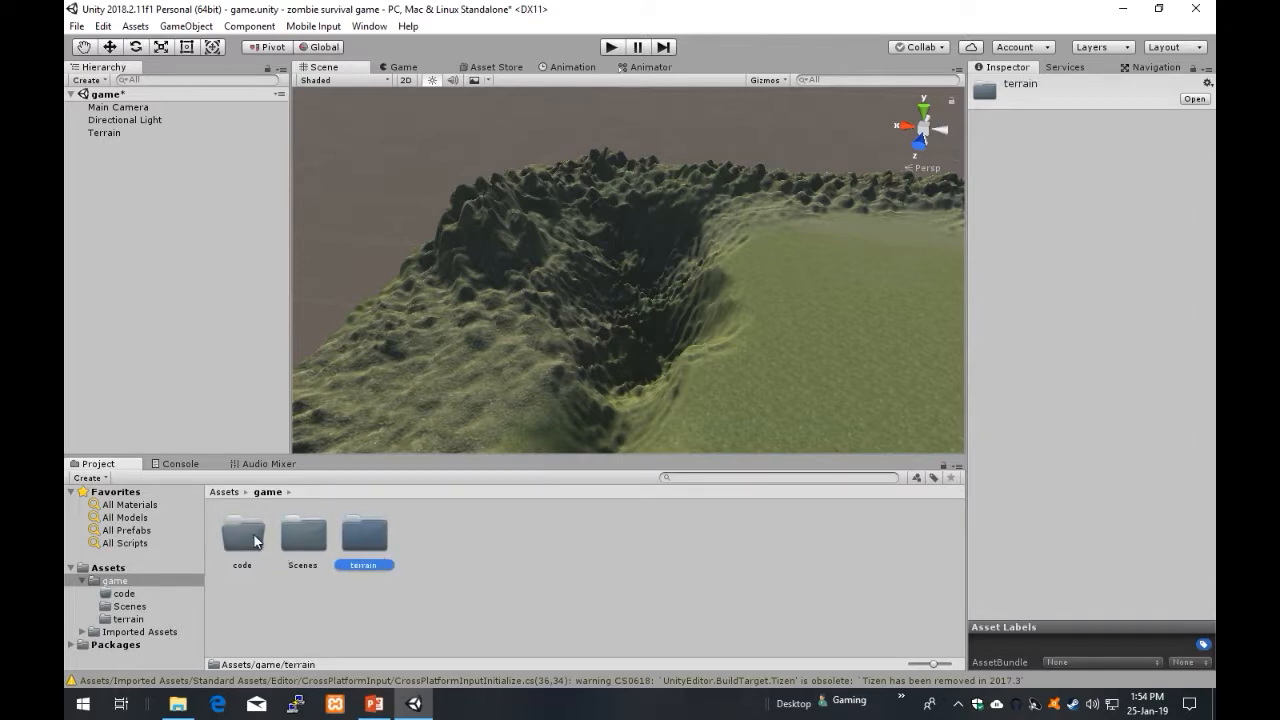
double_click(370, 545)
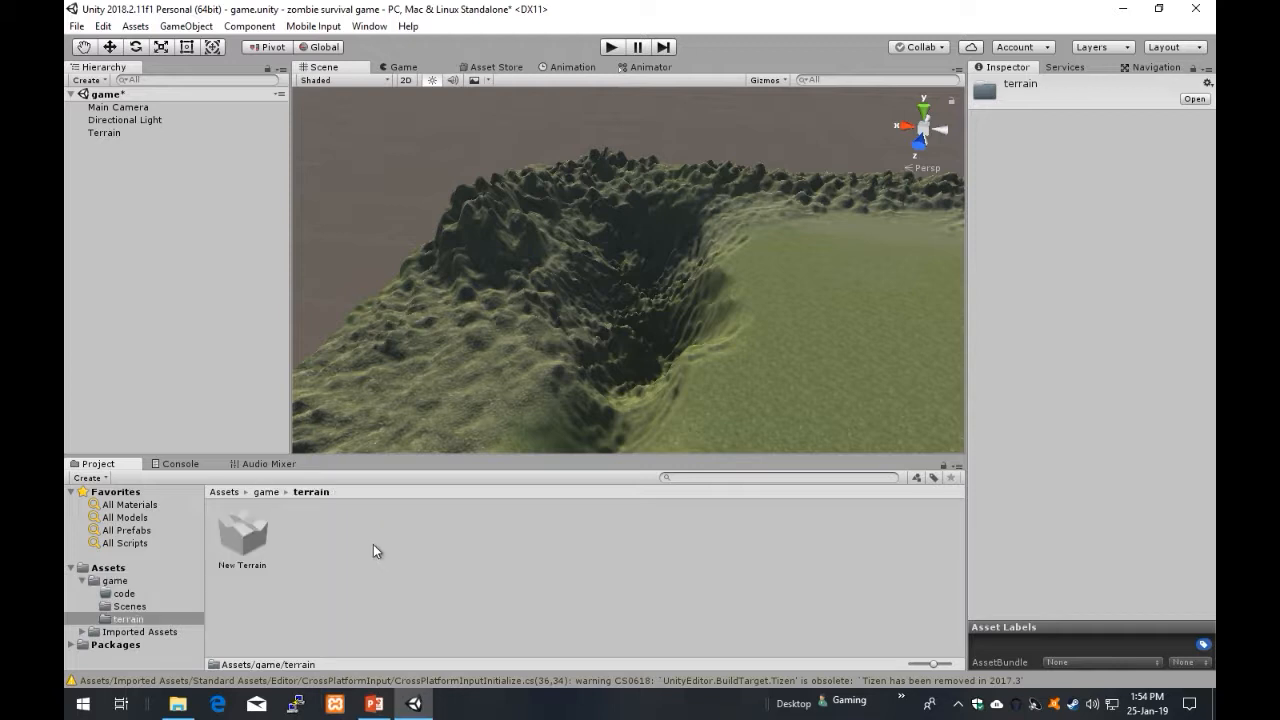
Step: Check the contents of the Scenes and terrain folders and return to the game folder
click(267, 492)
double_click(305, 540)
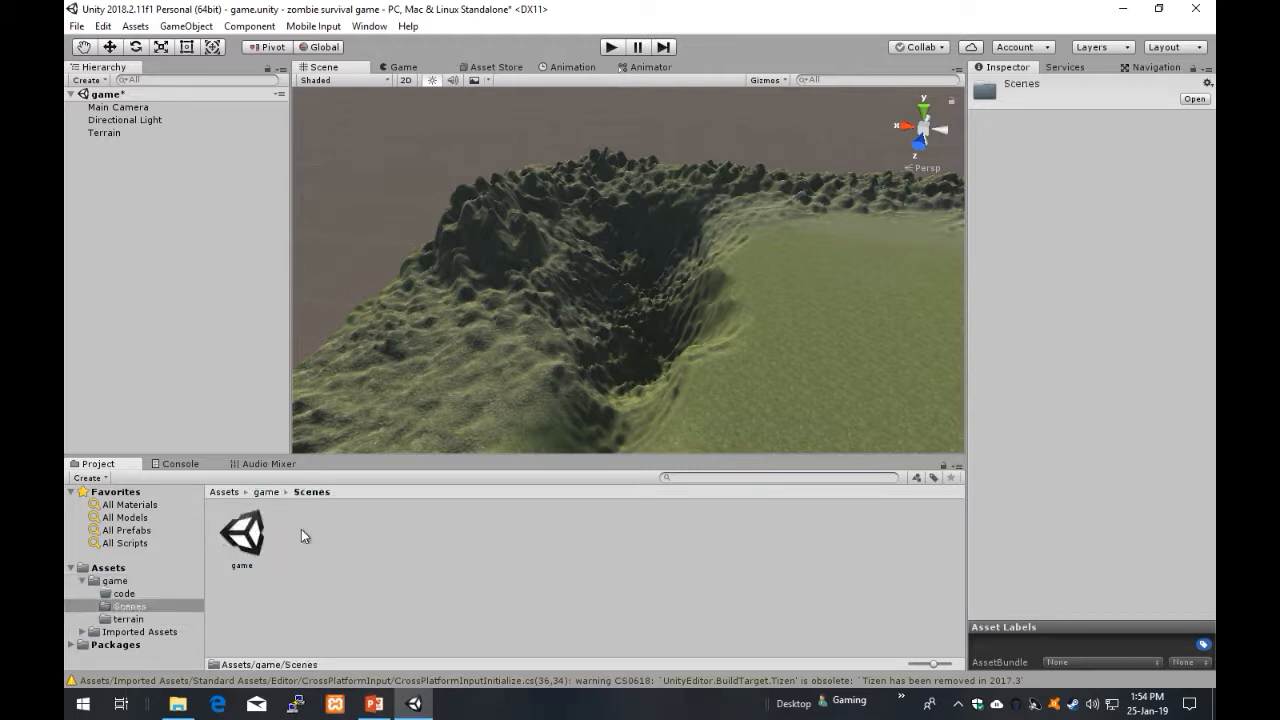
click(262, 492)
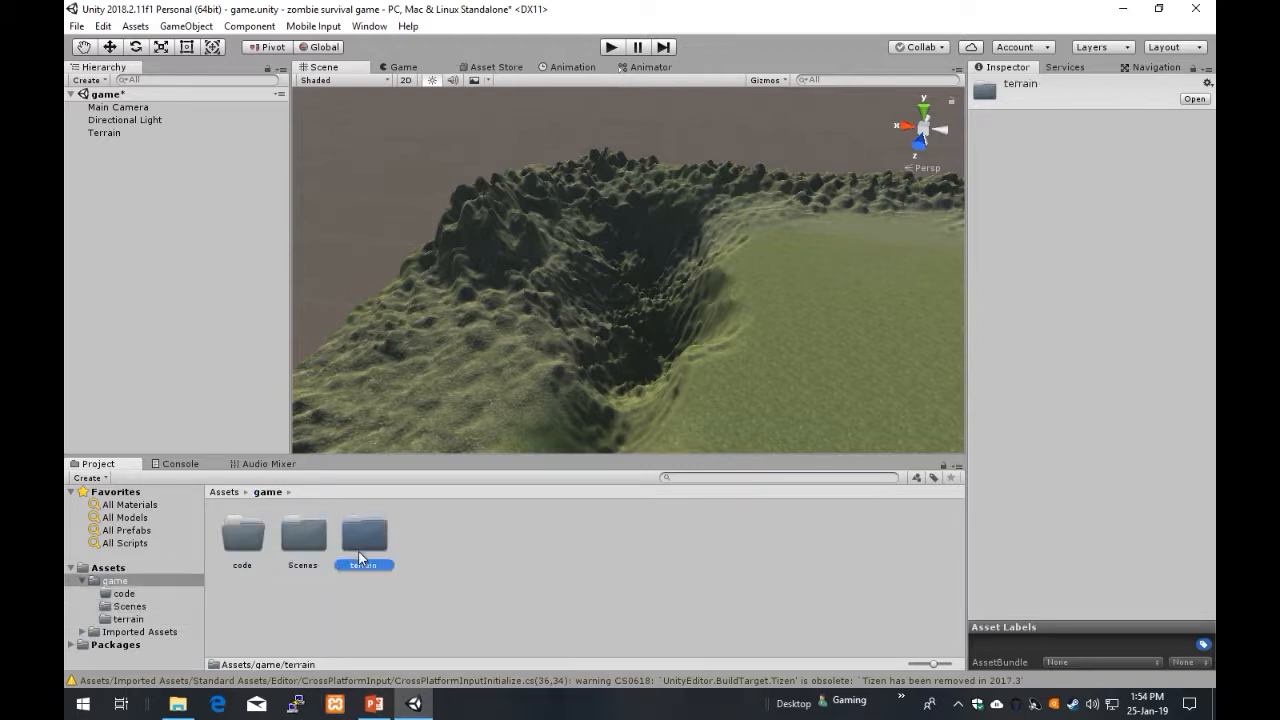
double_click(363, 536)
click(268, 540)
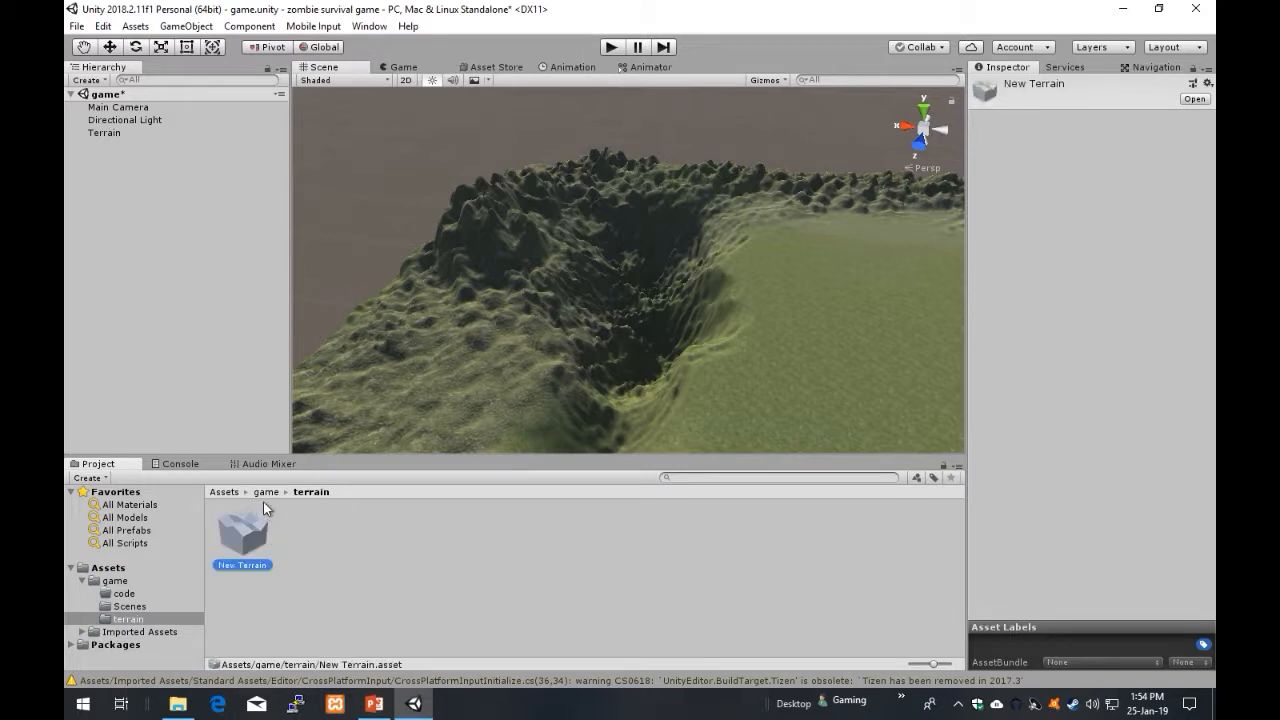
click(274, 495)
alt+drag(623, 331, 601, 396)
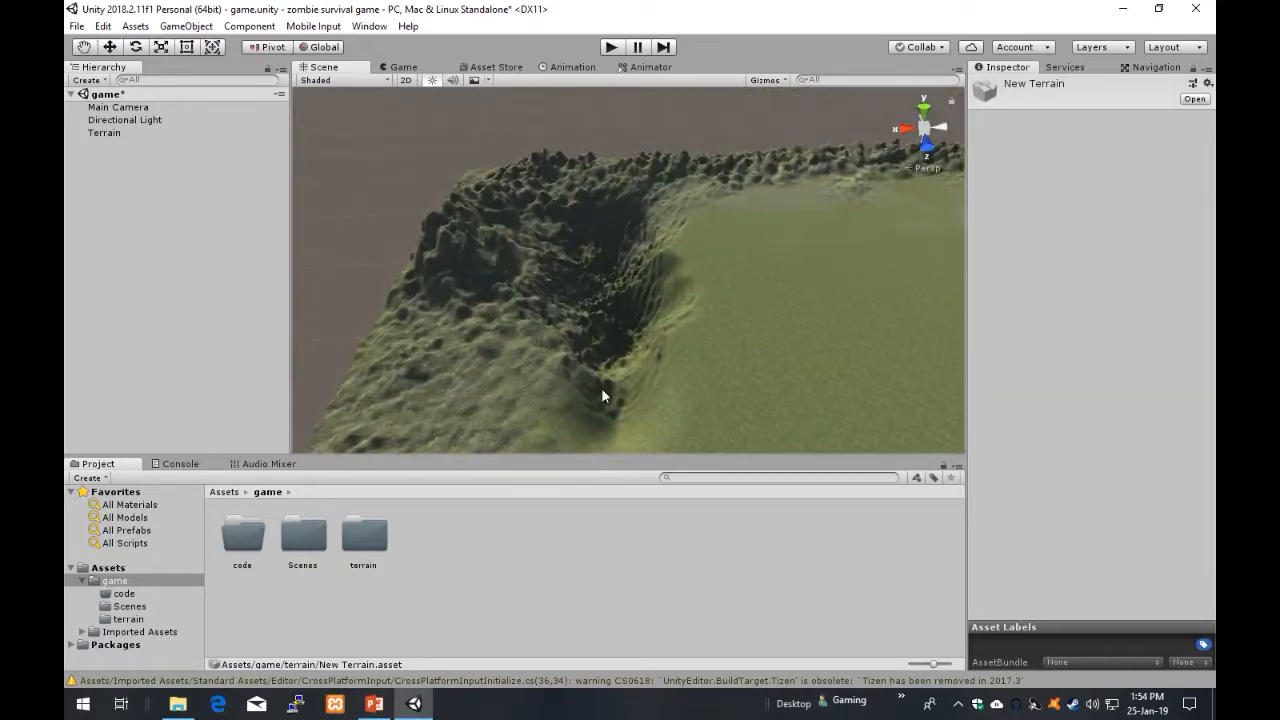
Step: Browse Imported Assets/Standard Assets/Environment/Water for water prefabs and open the Water4 Prefabs folder
click(224, 492)
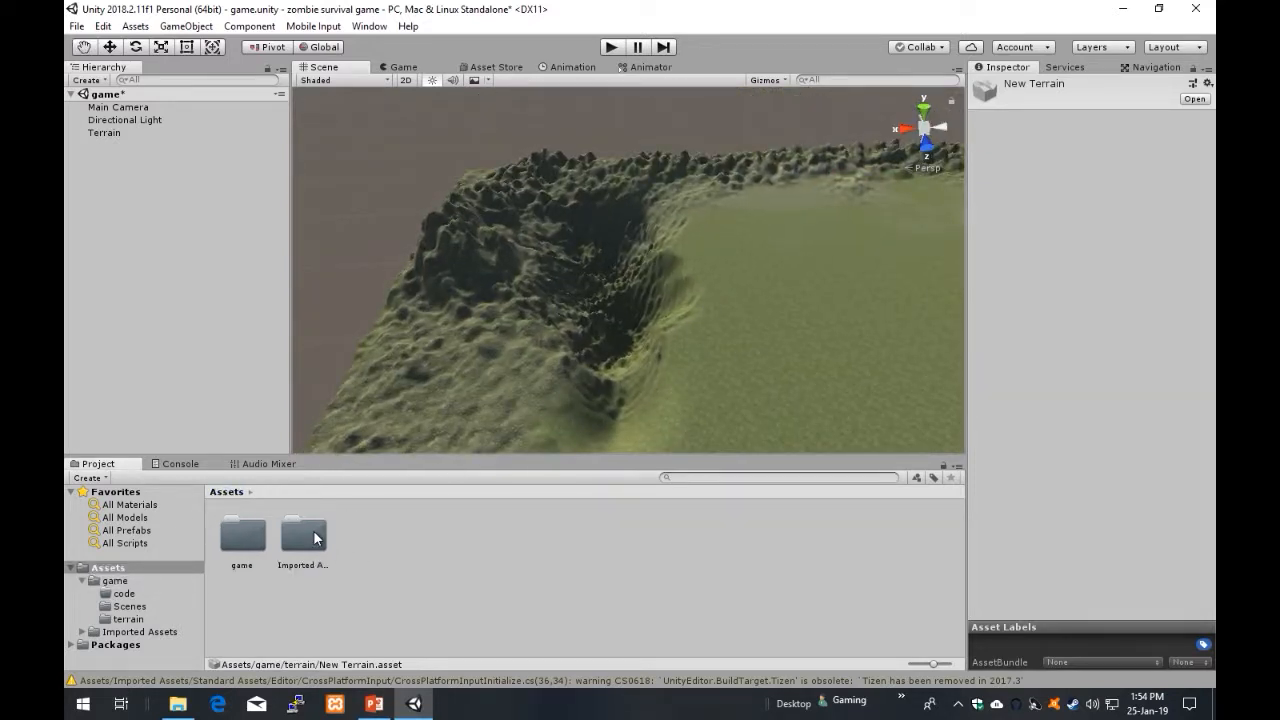
double_click(305, 537)
double_click(310, 537)
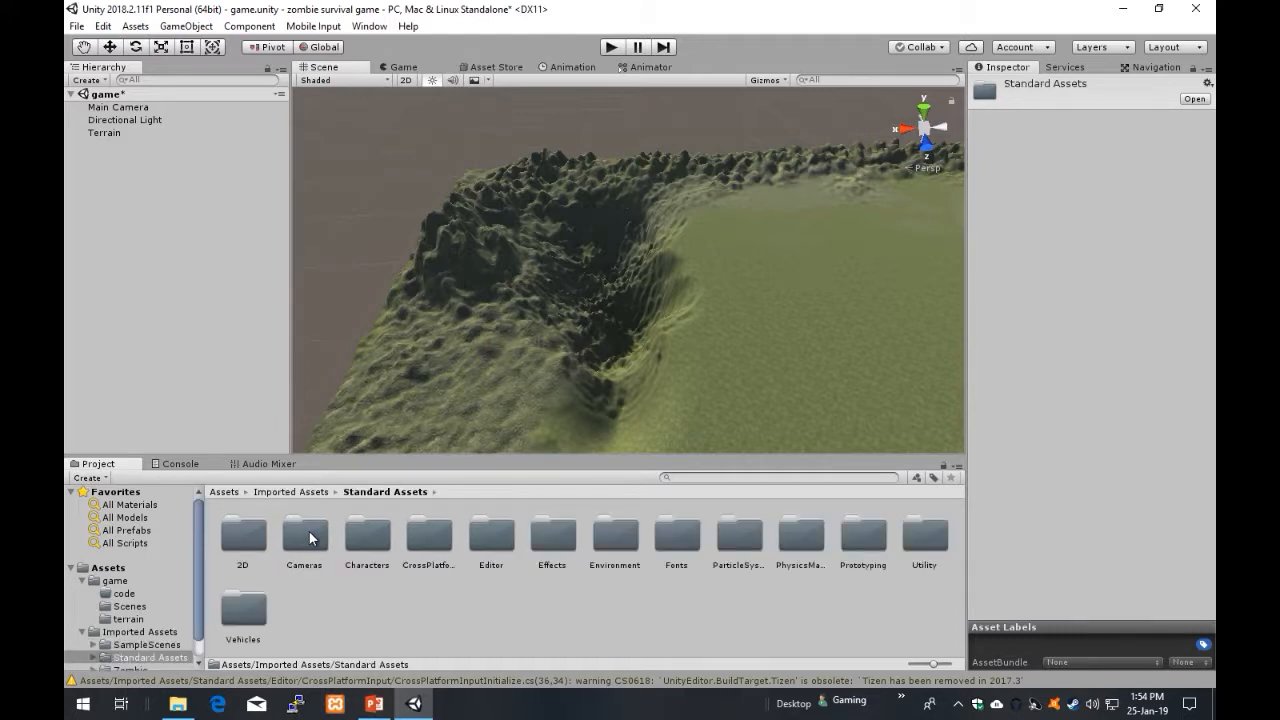
double_click(614, 550)
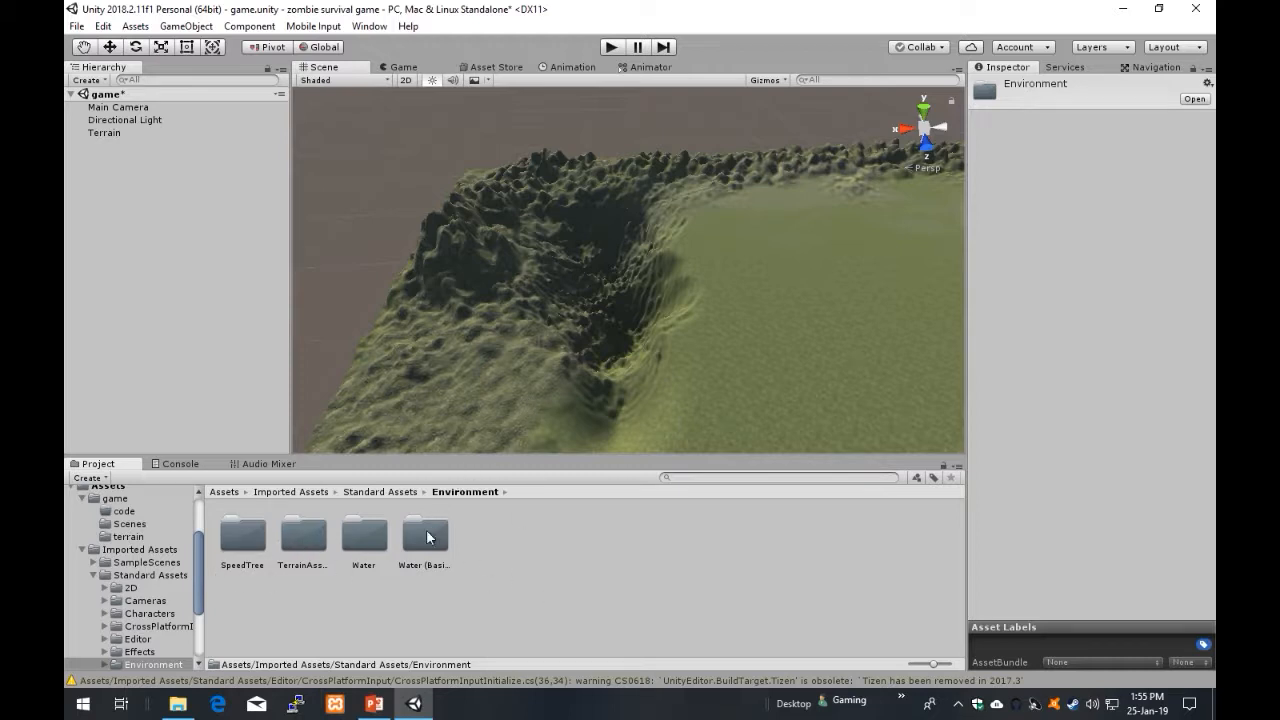
double_click(377, 532)
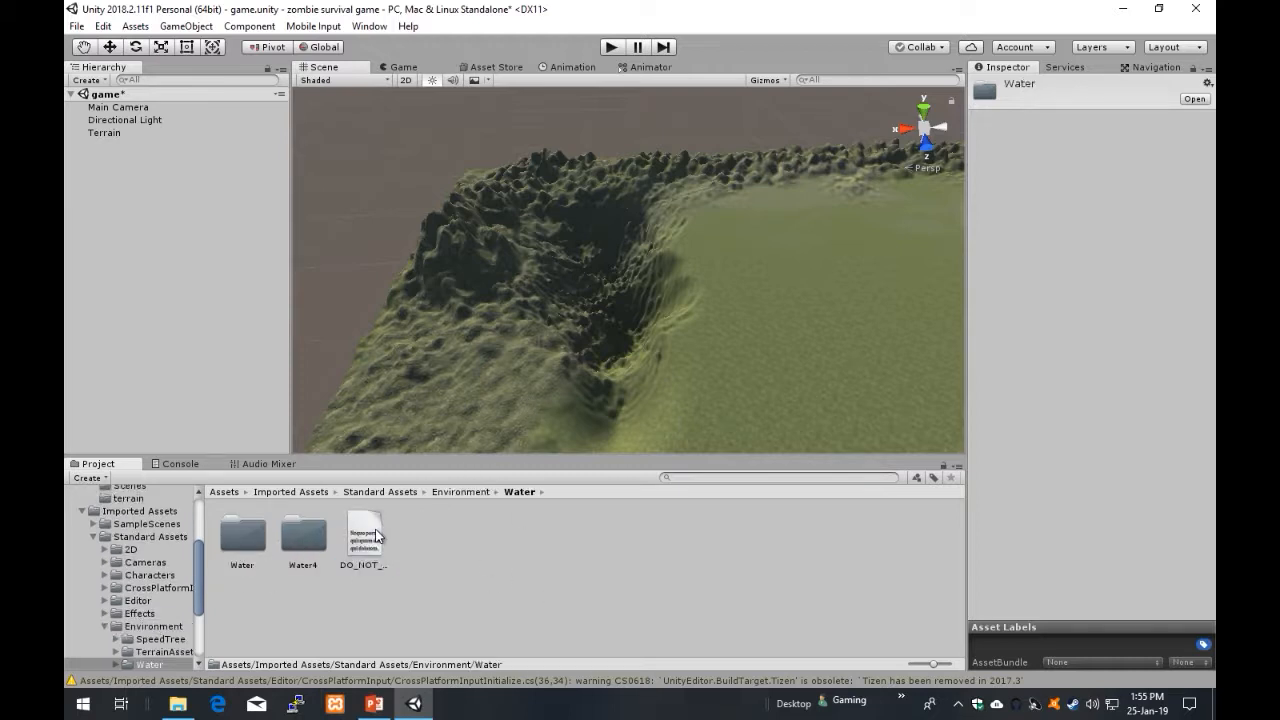
double_click(305, 537)
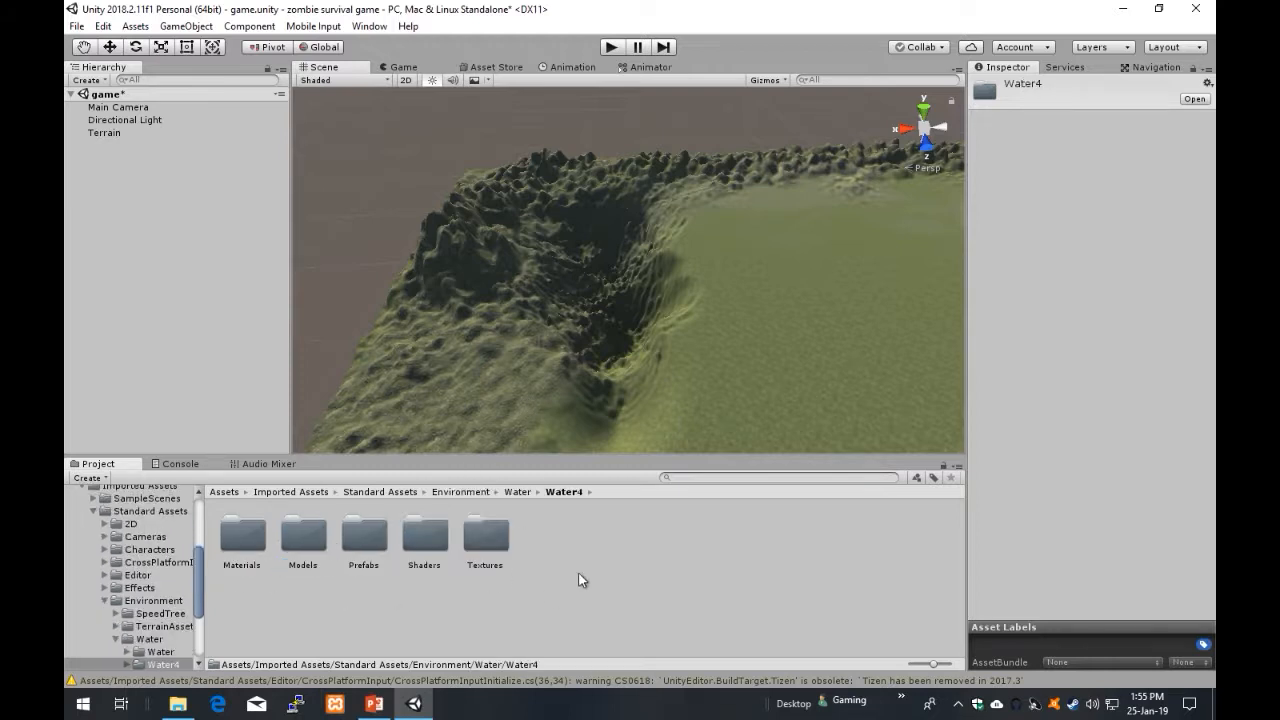
double_click(377, 538)
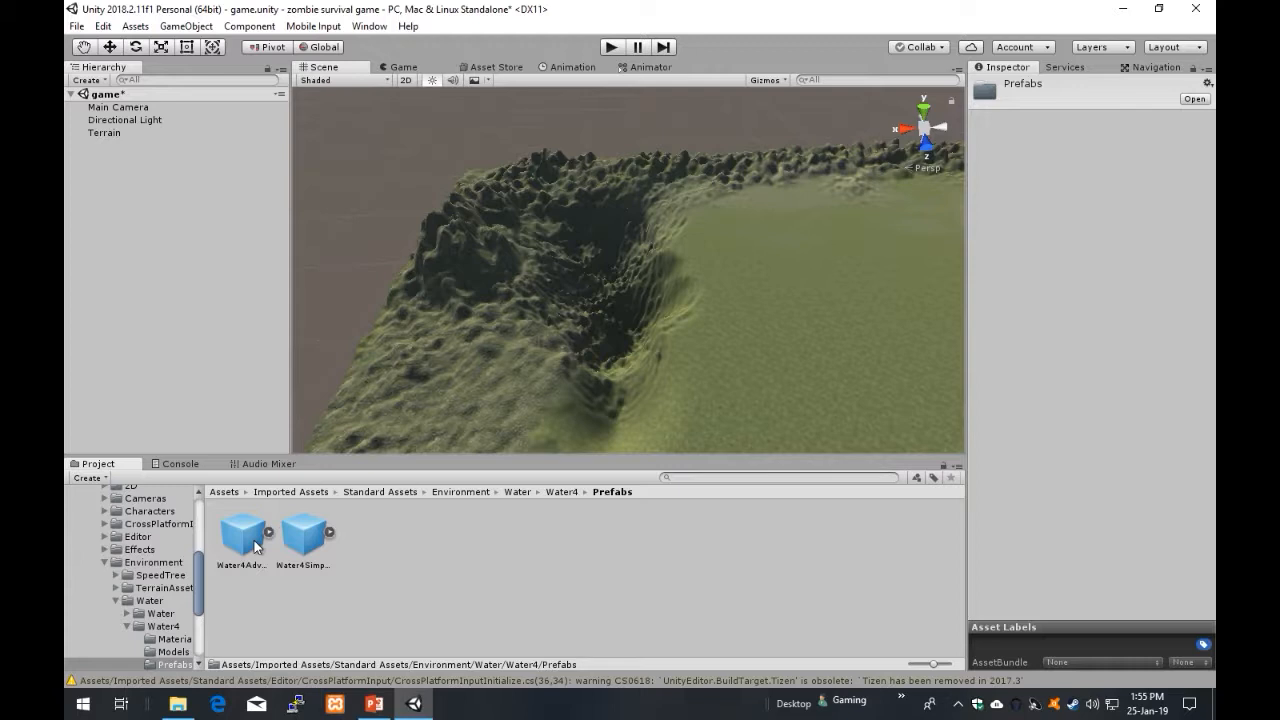
Step: Open the Prefabs folder of the Water/Water assets and compare the WaterProDaytime and WaterProNighttime prefabs
click(560, 492)
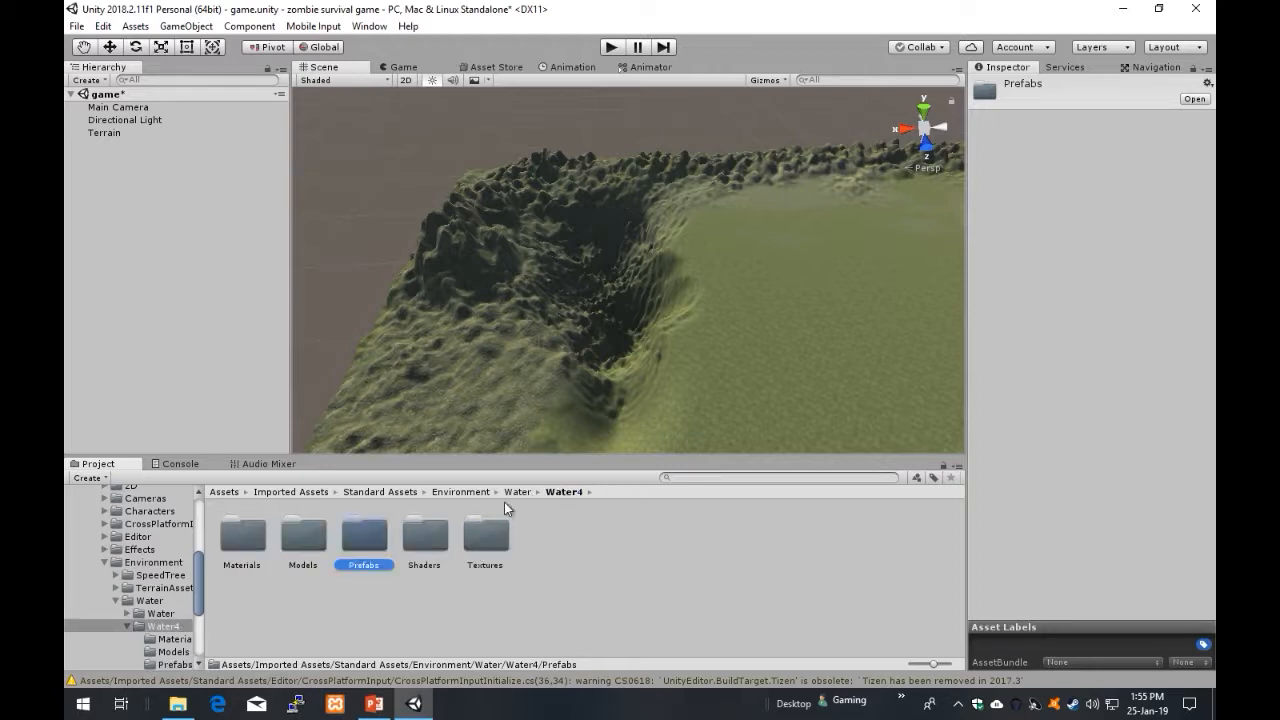
click(516, 492)
double_click(240, 533)
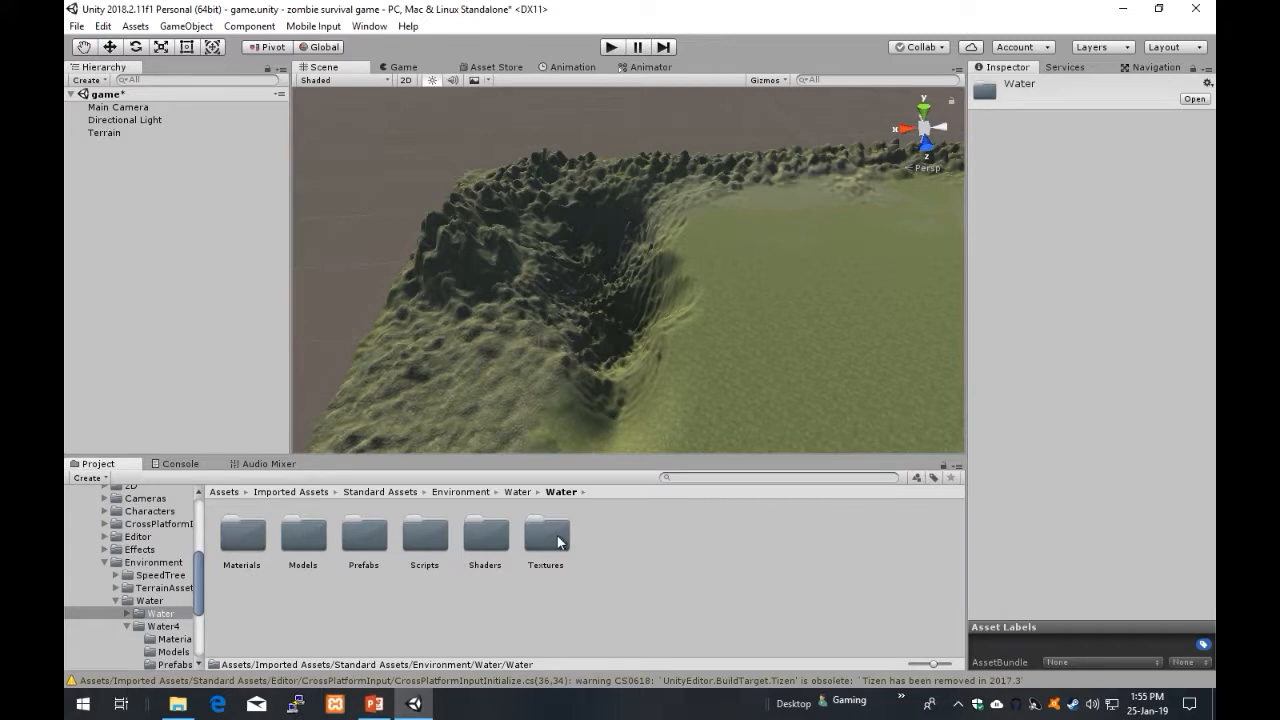
double_click(364, 537)
click(245, 537)
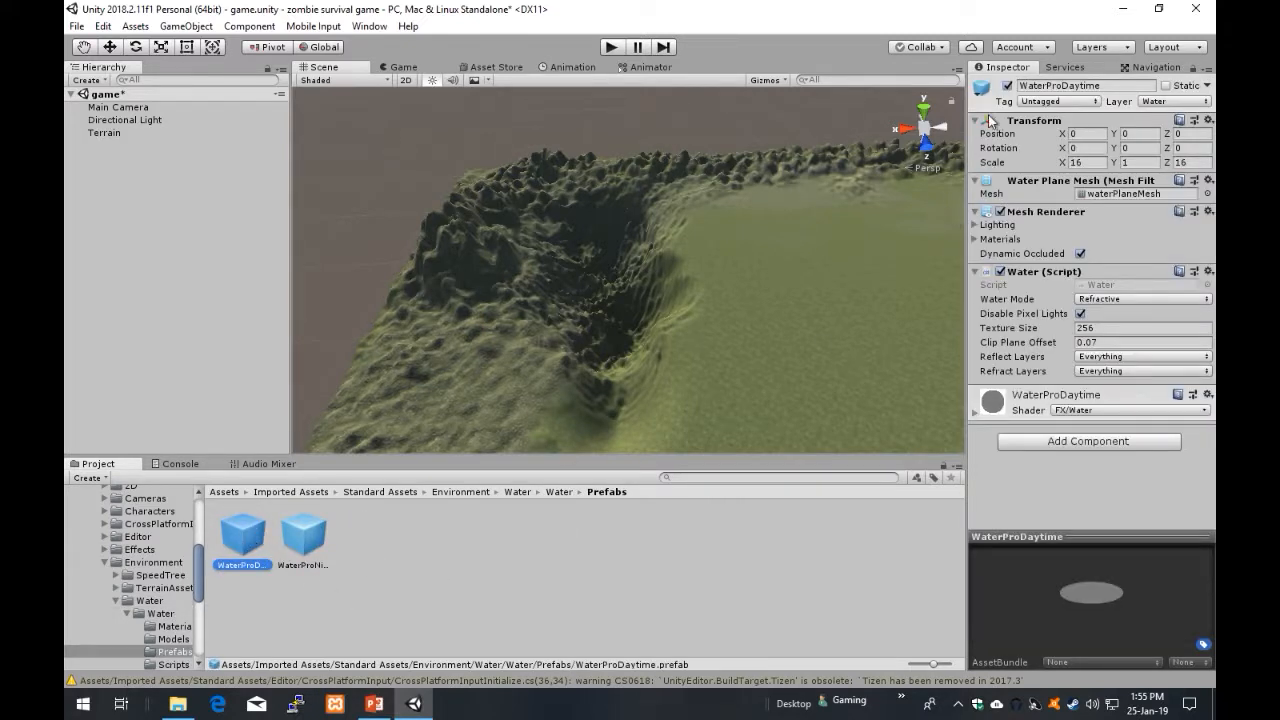
click(289, 550)
click(226, 548)
click(306, 544)
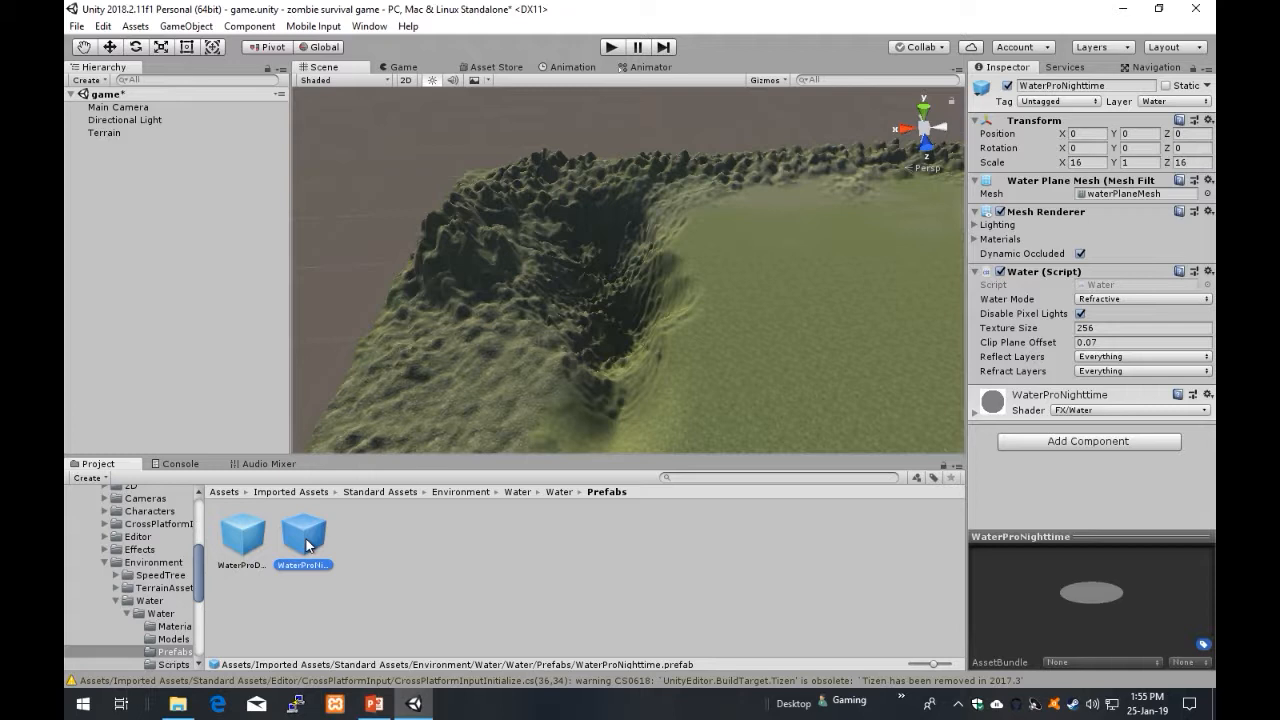
Step: Place the WaterProDaytime prefab in the corner hollow and move it to about Y 78.7, Z 130.5
click(248, 553)
drag(245, 548, 647, 310)
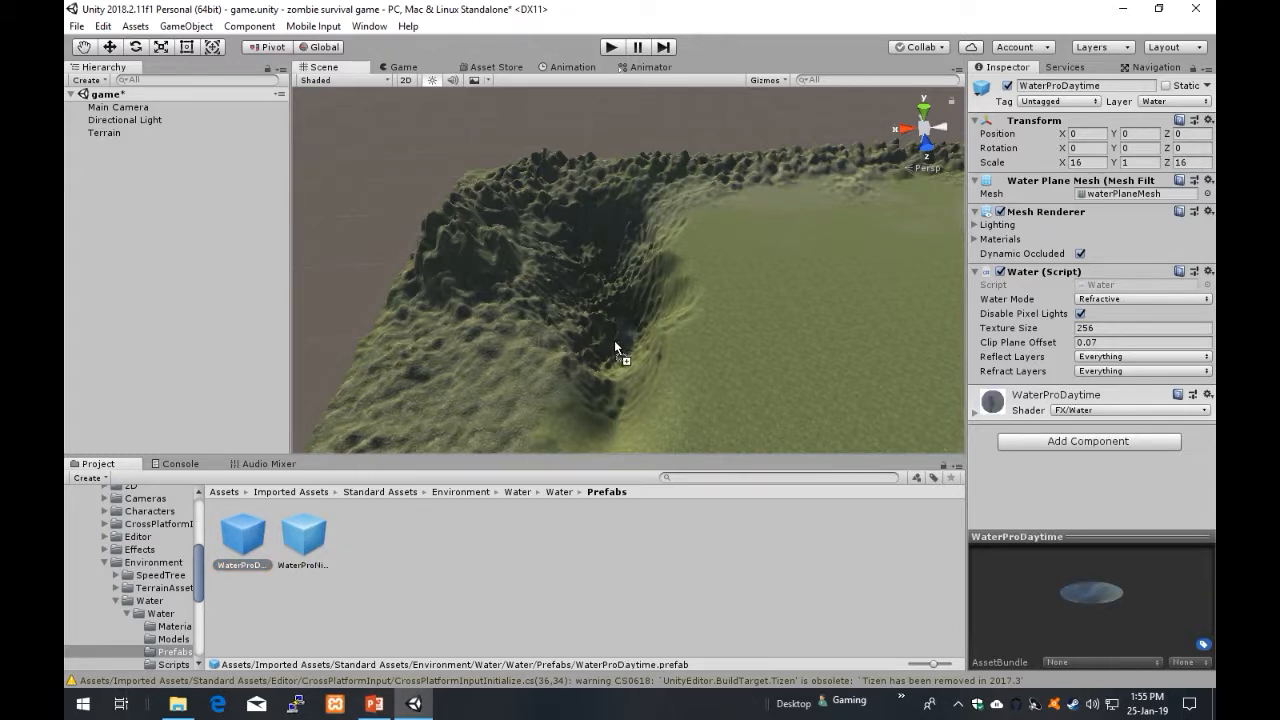
drag(621, 305, 665, 292)
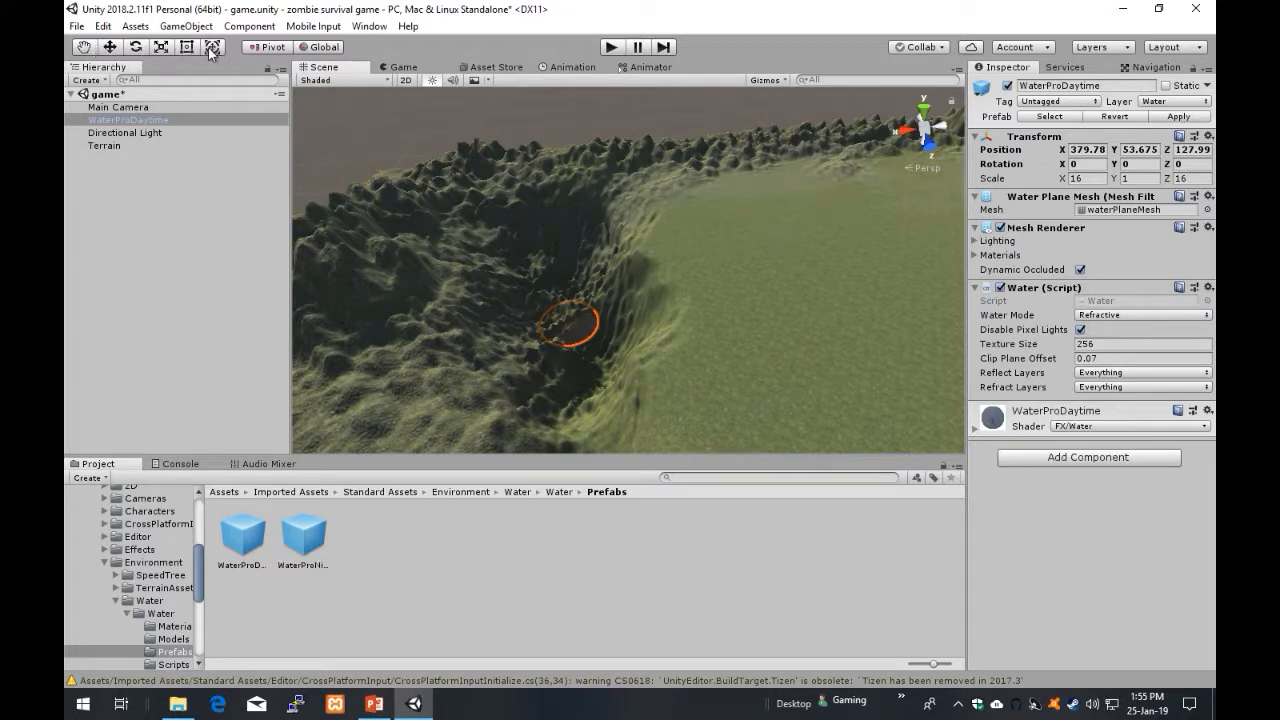
click(110, 47)
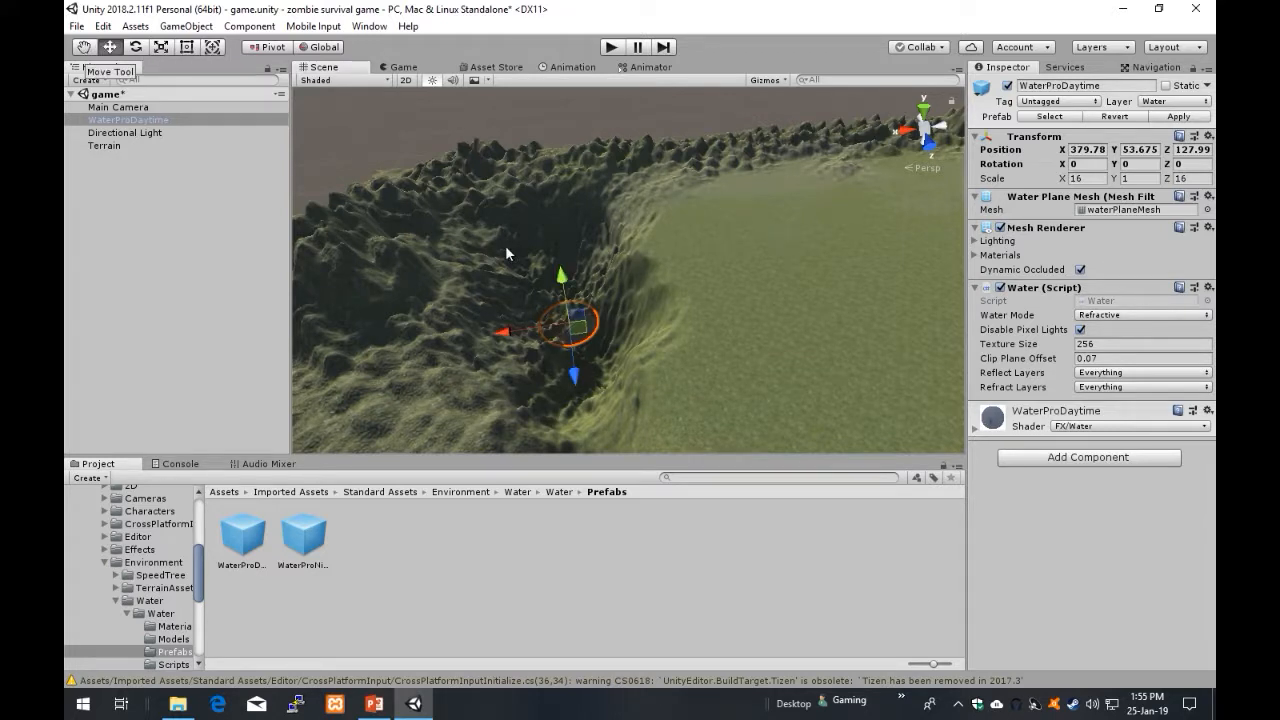
drag(561, 281, 560, 252)
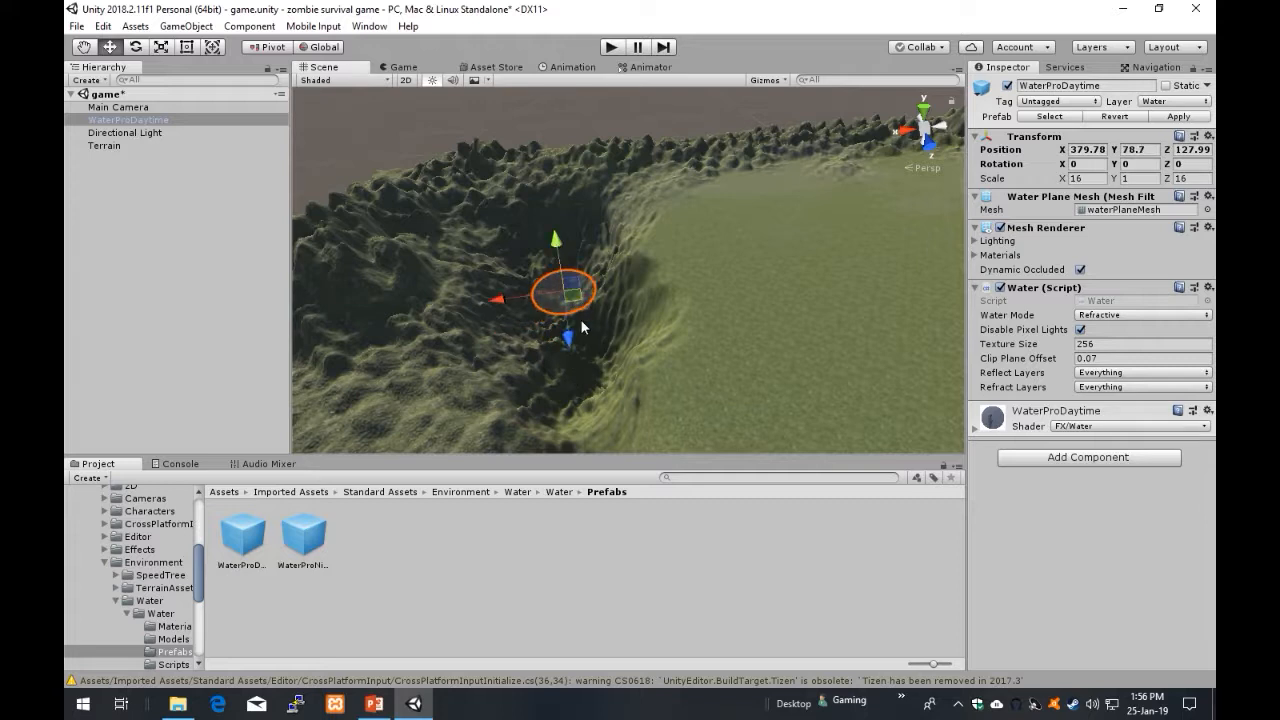
drag(566, 339, 568, 344)
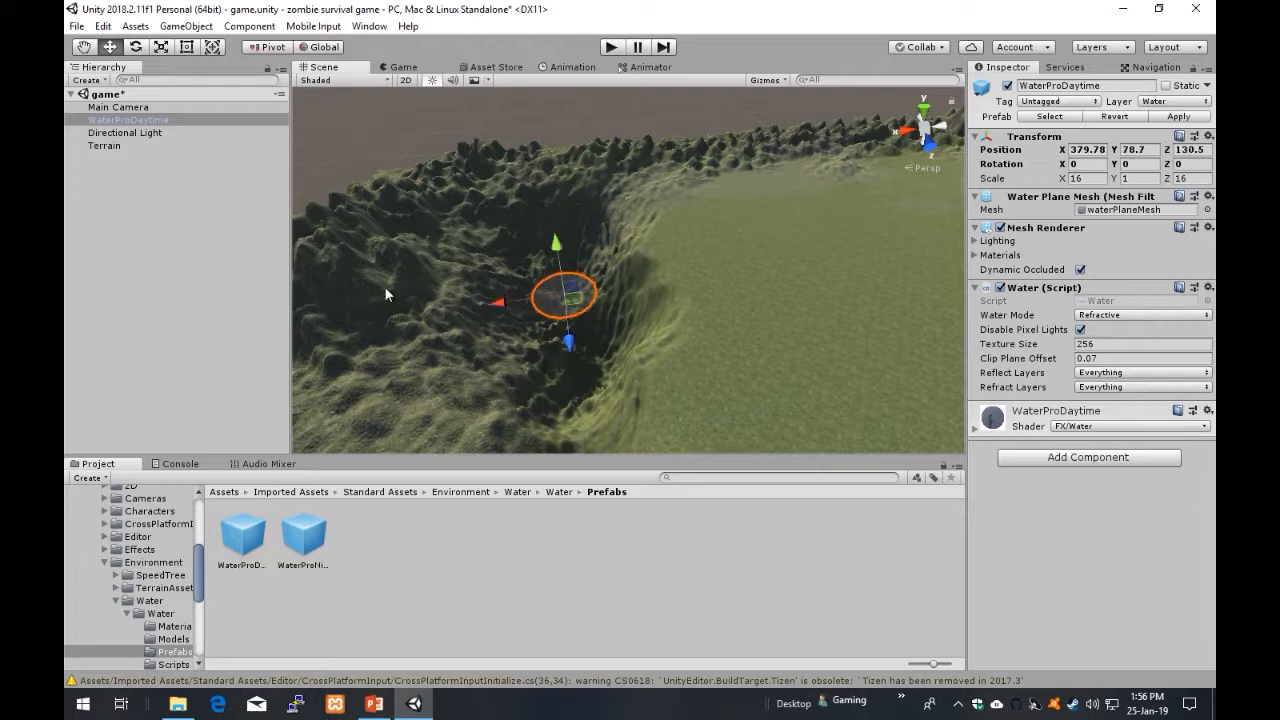
Step: Scale the water plane to about 36.2 in X and 103.1 in Z so it stretches along the hollow
click(161, 47)
drag(570, 346, 562, 455)
drag(498, 304, 421, 301)
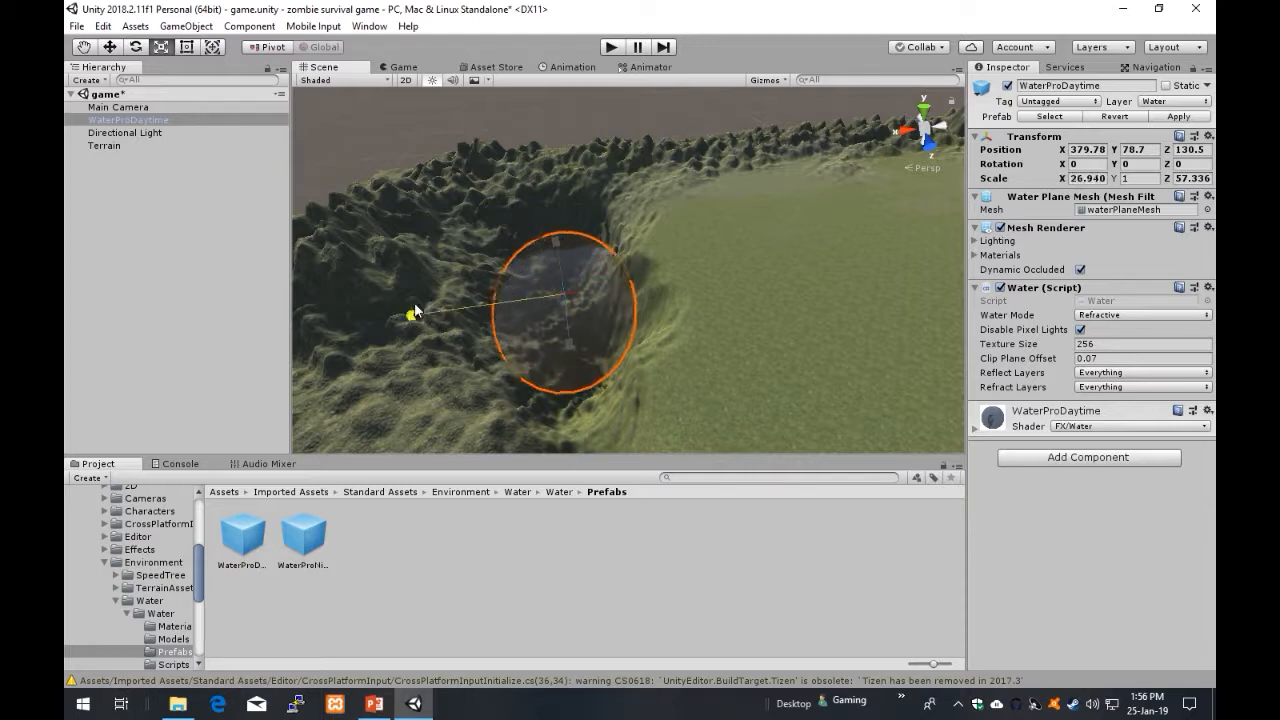
drag(573, 347, 573, 395)
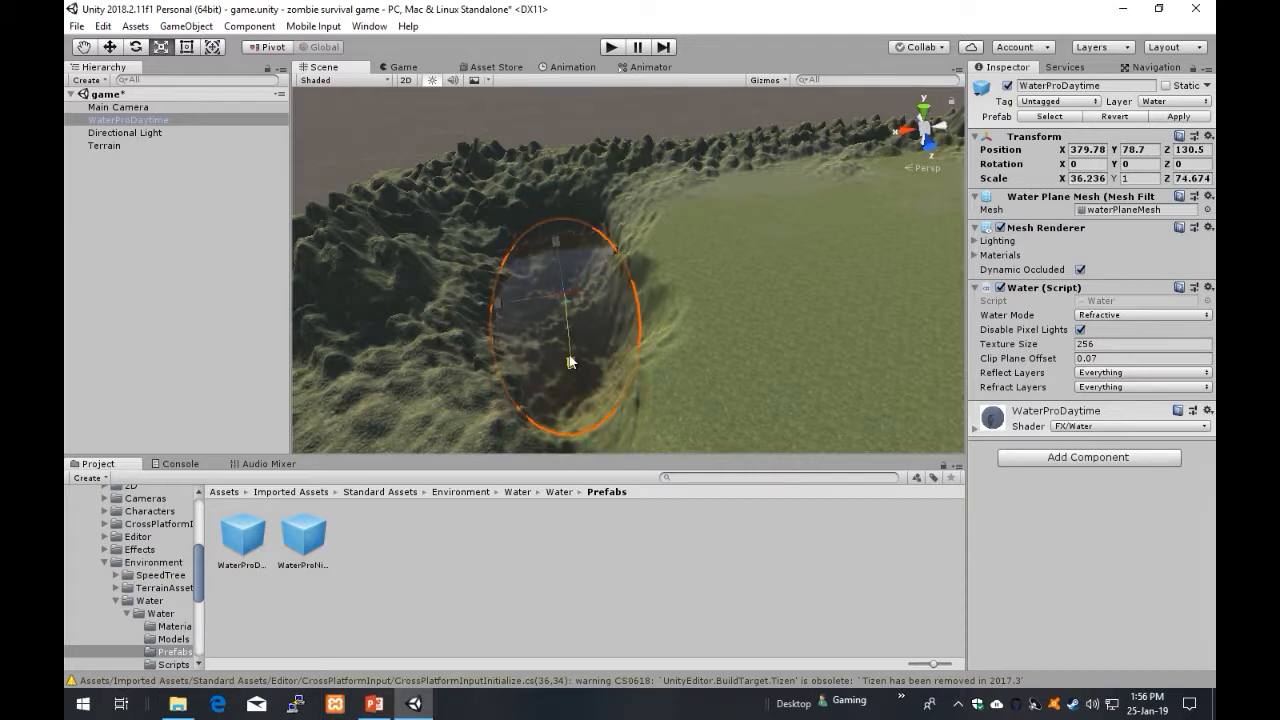
alt+drag(695, 357, 679, 319)
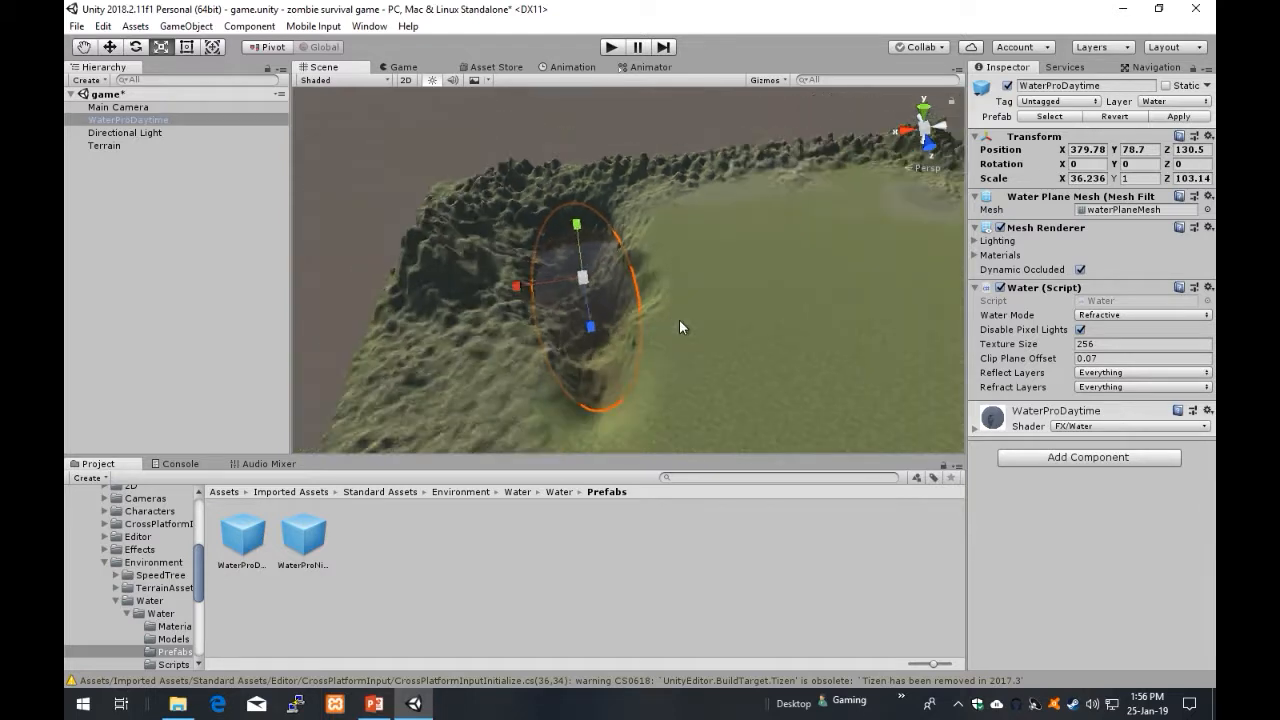
Step: Shift the water plane along the hollow to about Z 144.6 and raise it to about Y 87.2
click(110, 47)
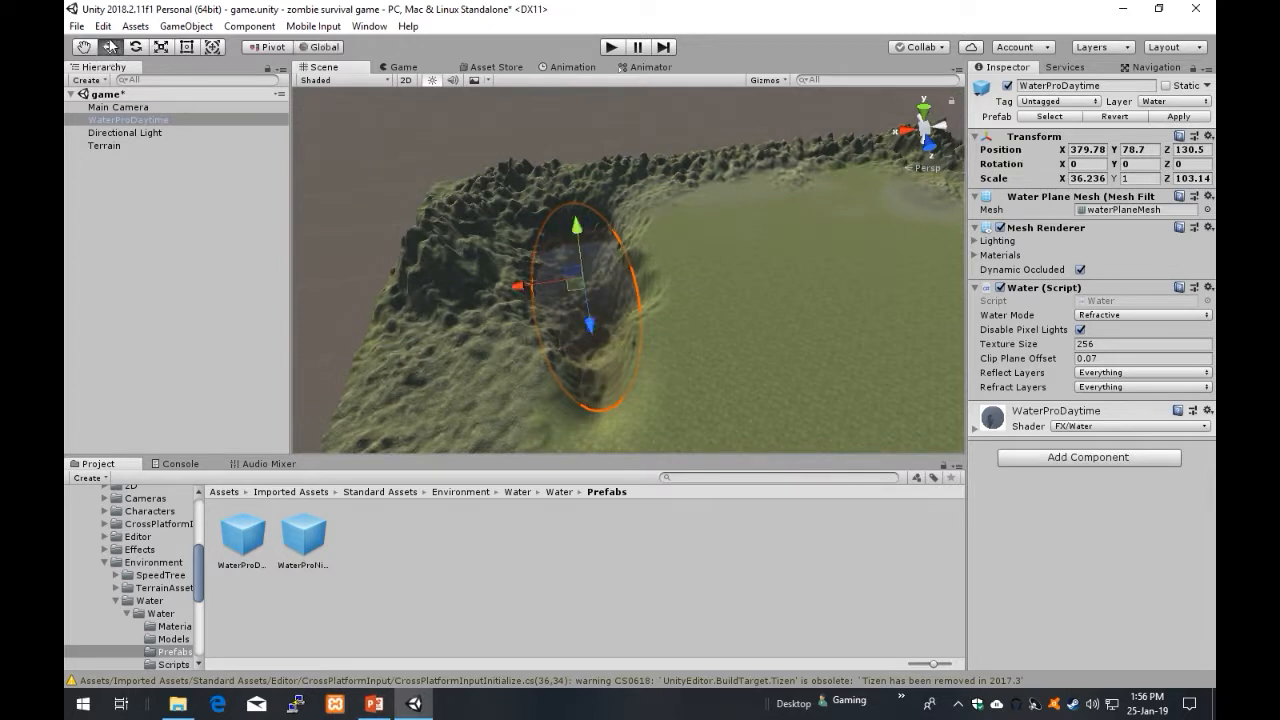
drag(593, 327, 594, 348)
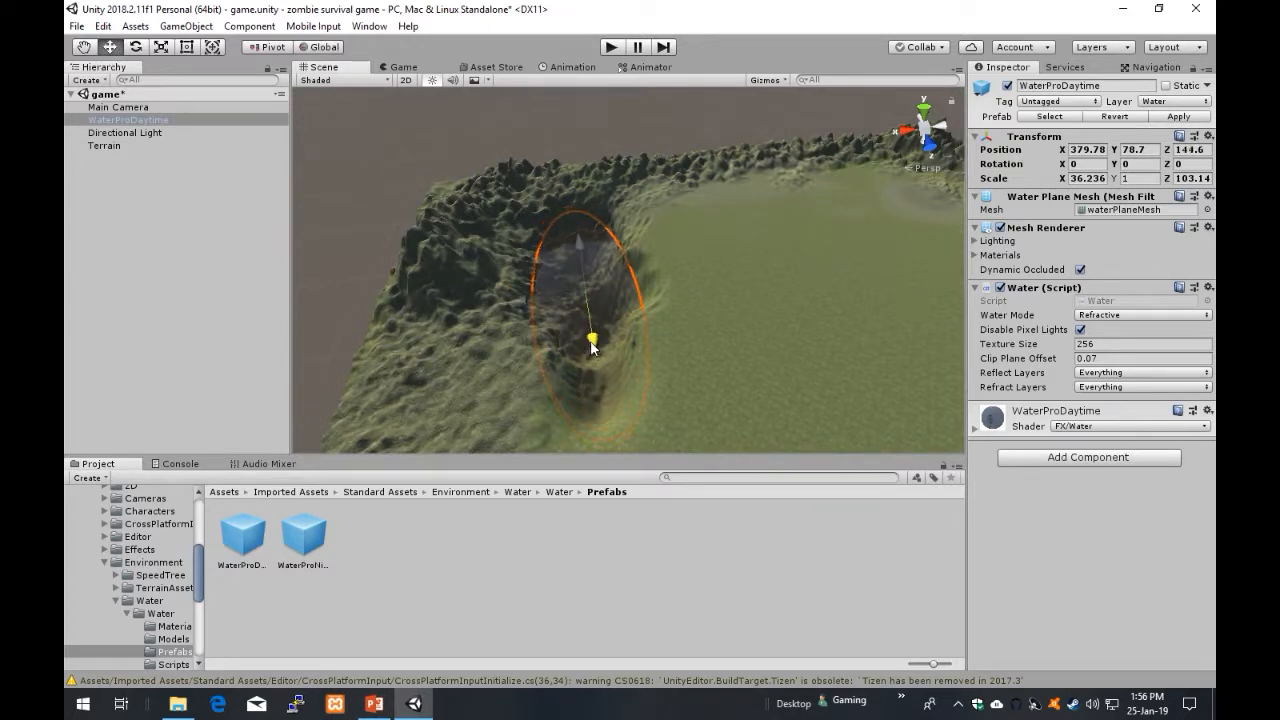
alt+drag(689, 307, 622, 268)
scroll(630, 285, up, 5)
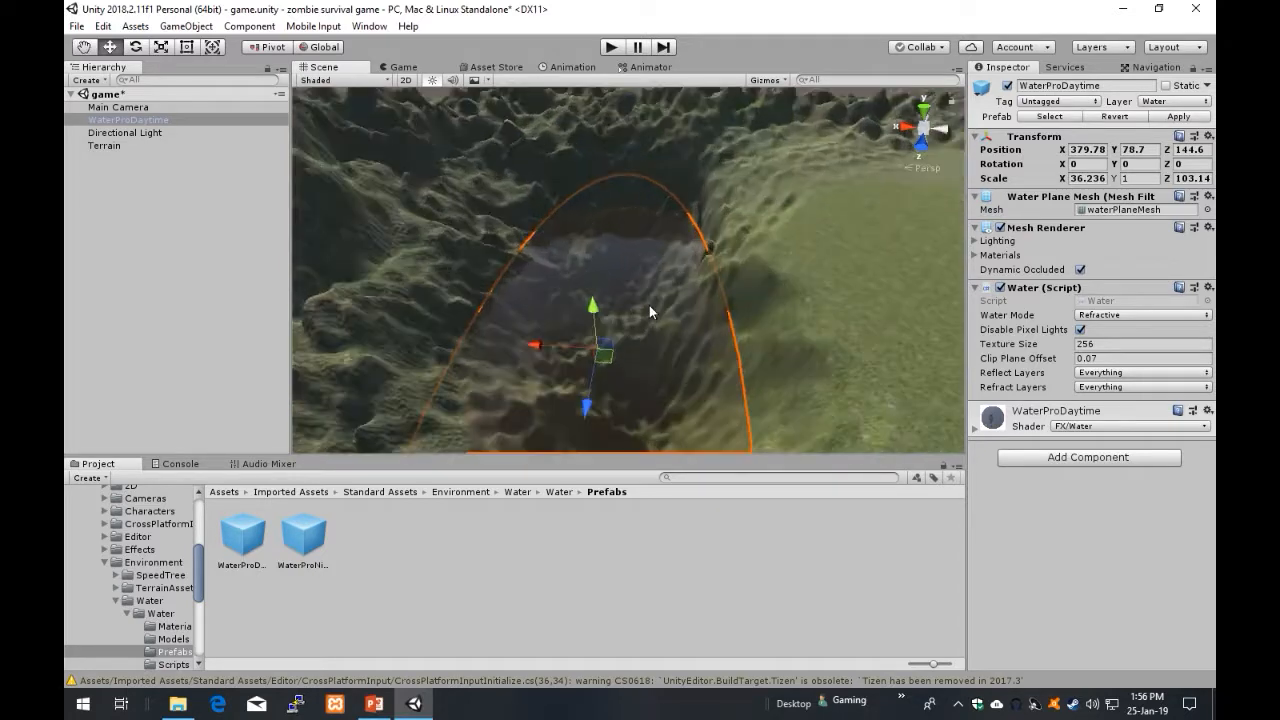
scroll(848, 328, down, 5)
drag(609, 279, 605, 260)
alt+drag(847, 324, 804, 414)
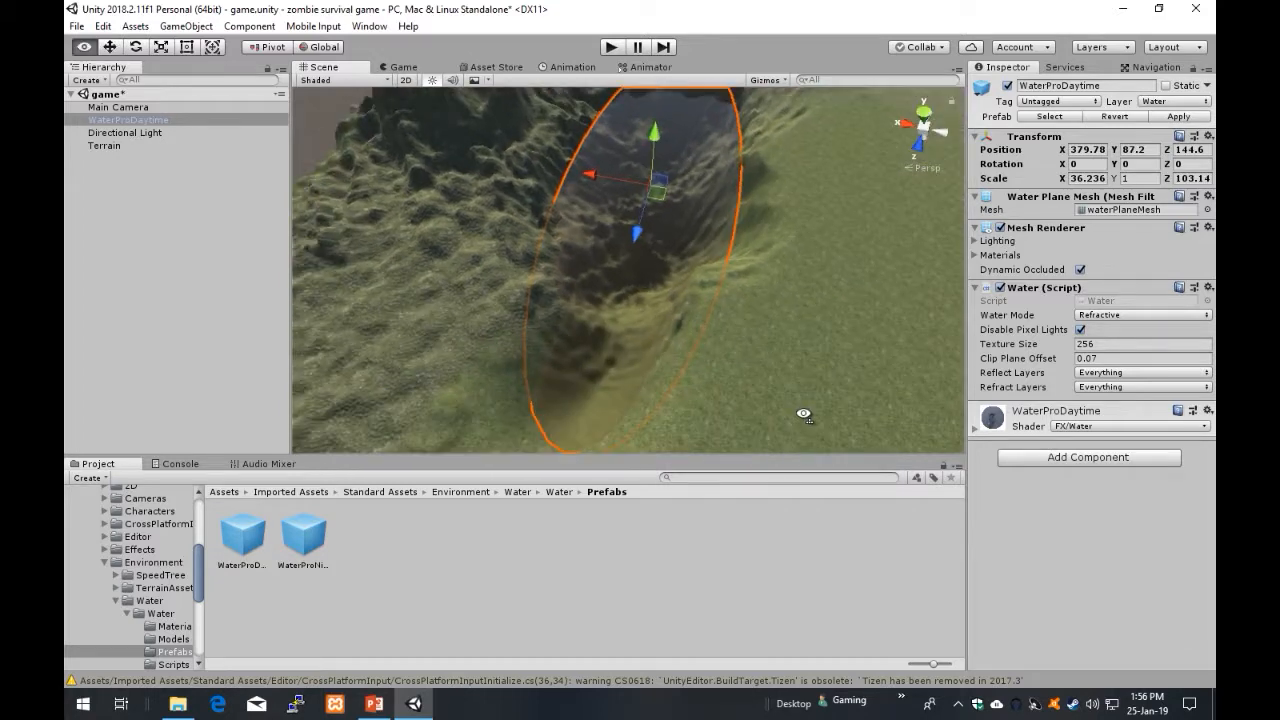
right_drag(804, 408, 802, 391)
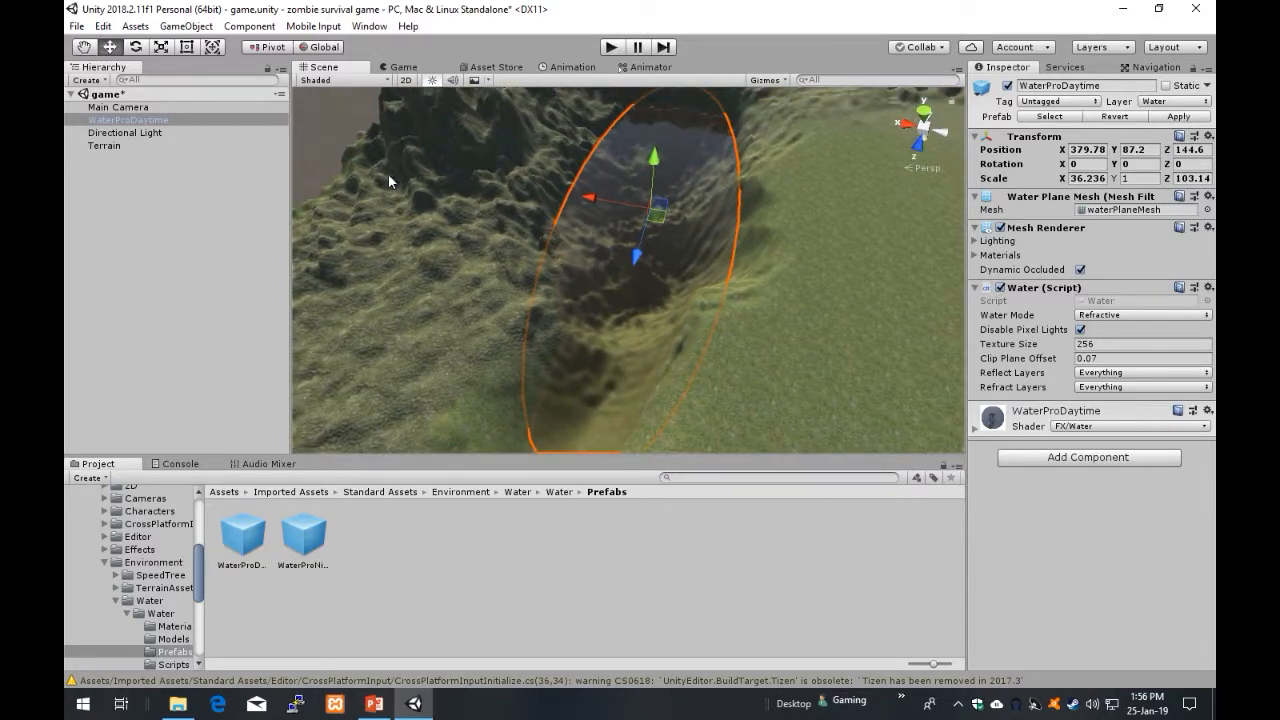
Step: Widen the water plane to an X scale of about 61.3 and raise it to about Y 92.1
click(162, 47)
drag(583, 205, 538, 195)
right_drag(830, 211, 375, 146)
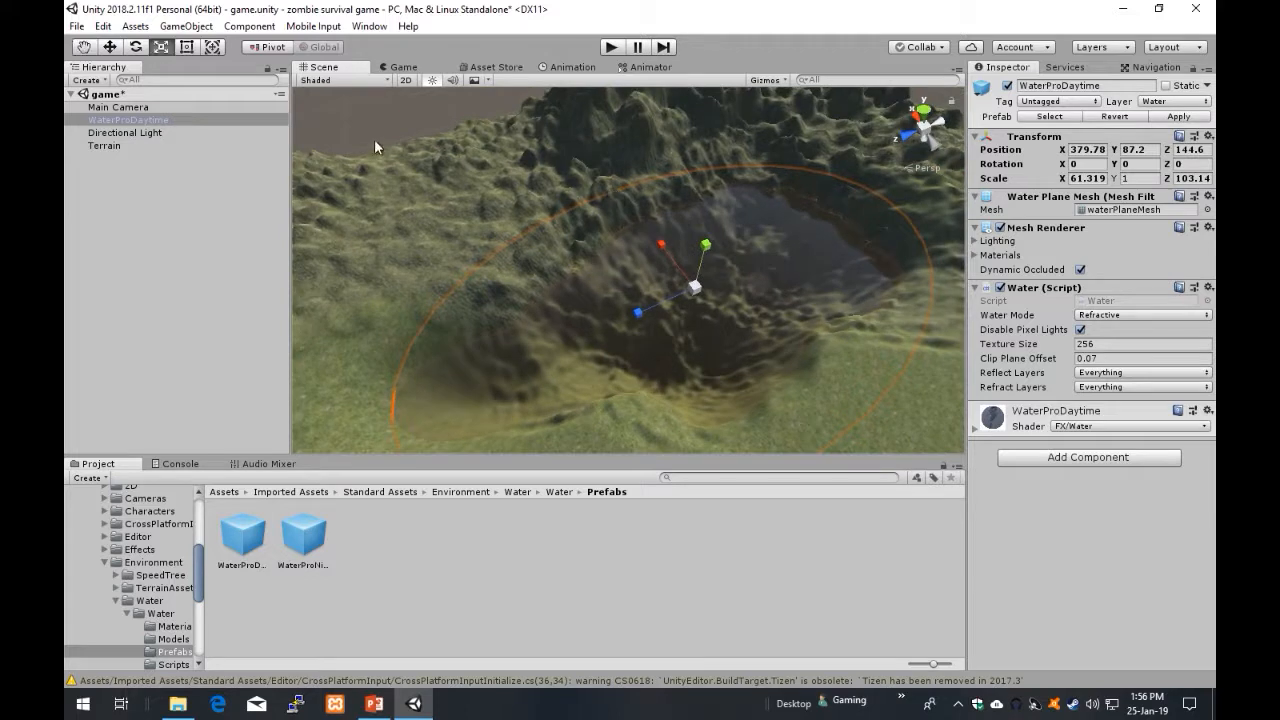
click(109, 47)
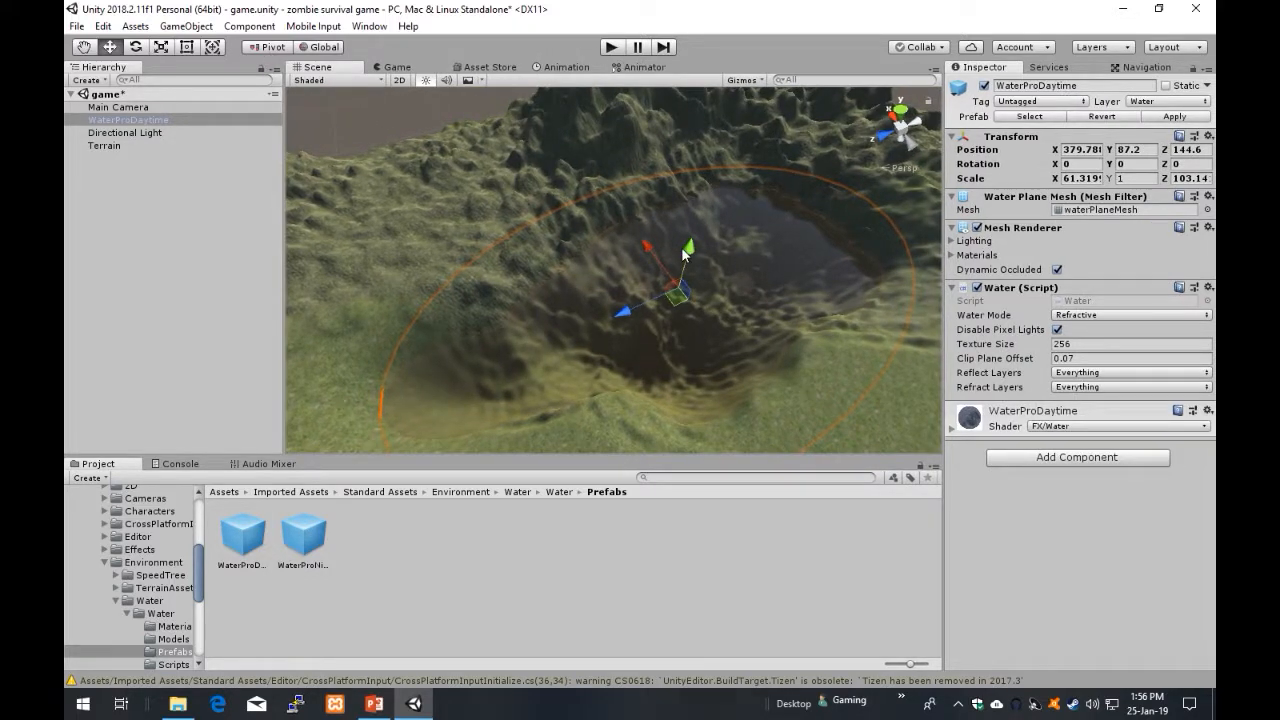
drag(689, 250, 693, 244)
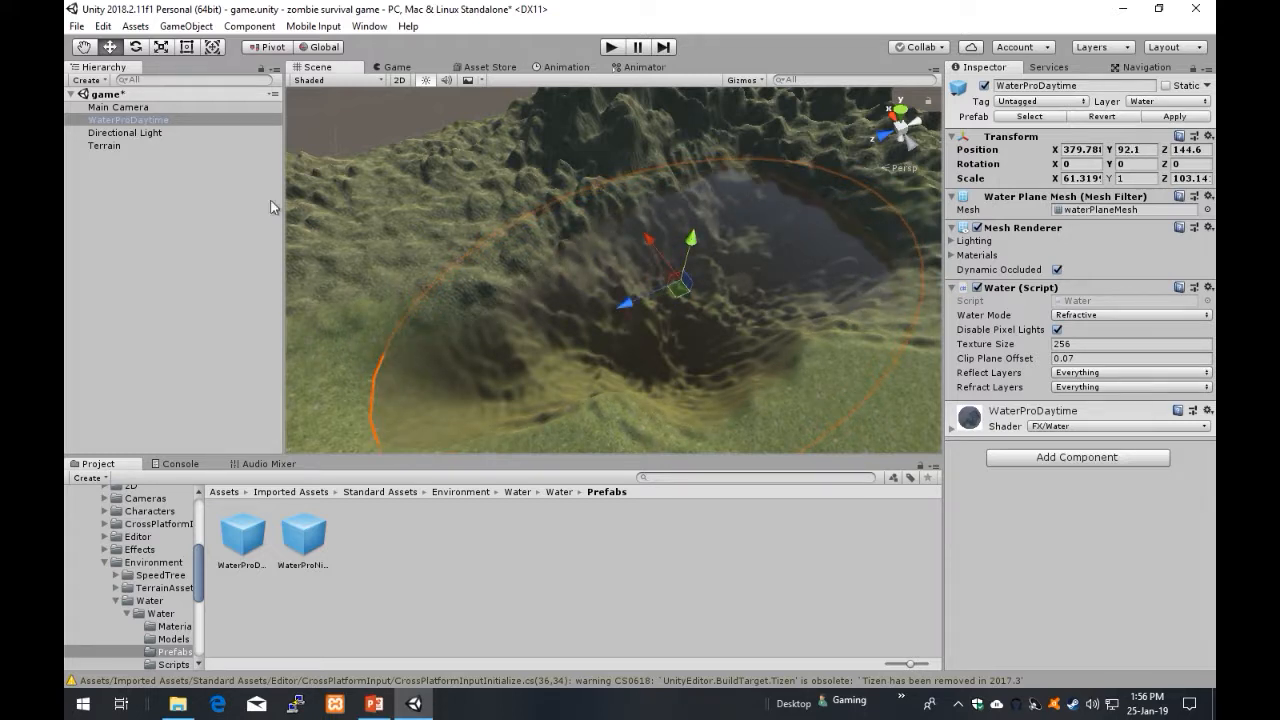
Step: Inspect the water-filled hollow from above the terrain and open the game folder in the project assets
click(367, 232)
right_drag(465, 268, 726, 346)
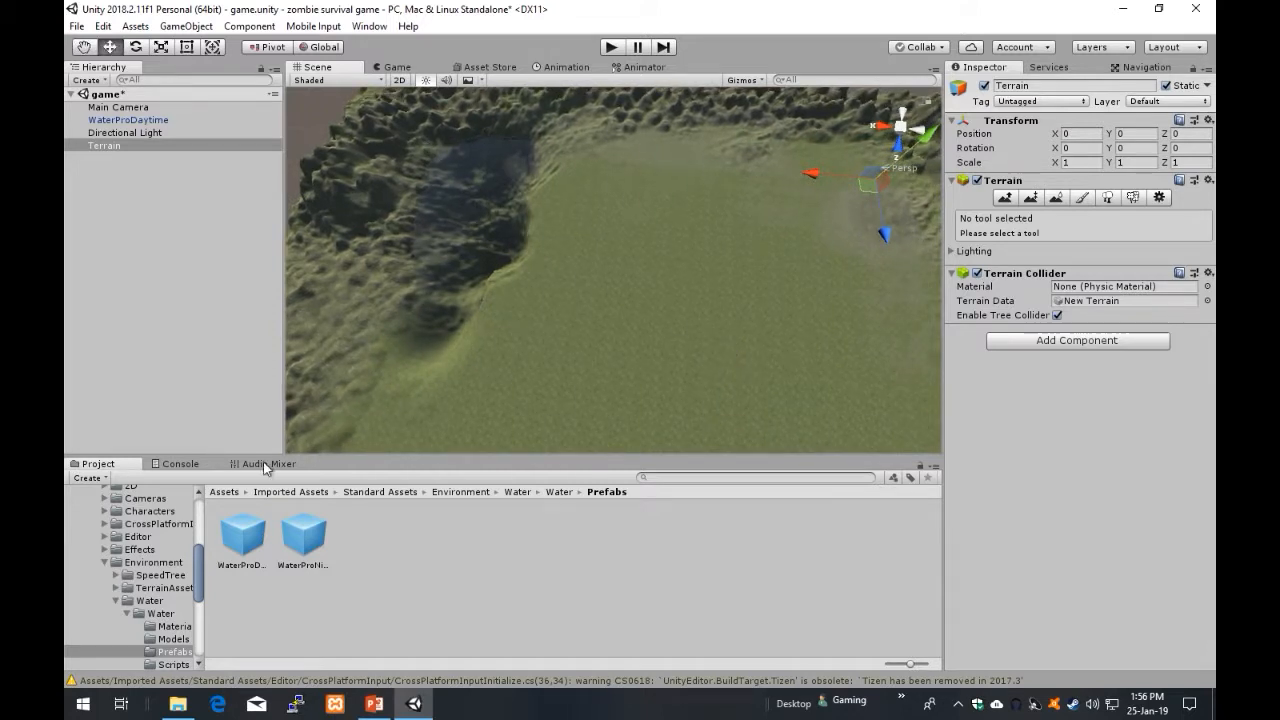
click(211, 492)
double_click(243, 534)
mouse_move(600, 250)
right_down()
mouse_move(583, 229)
mouse_move(617, 231)
right_up()
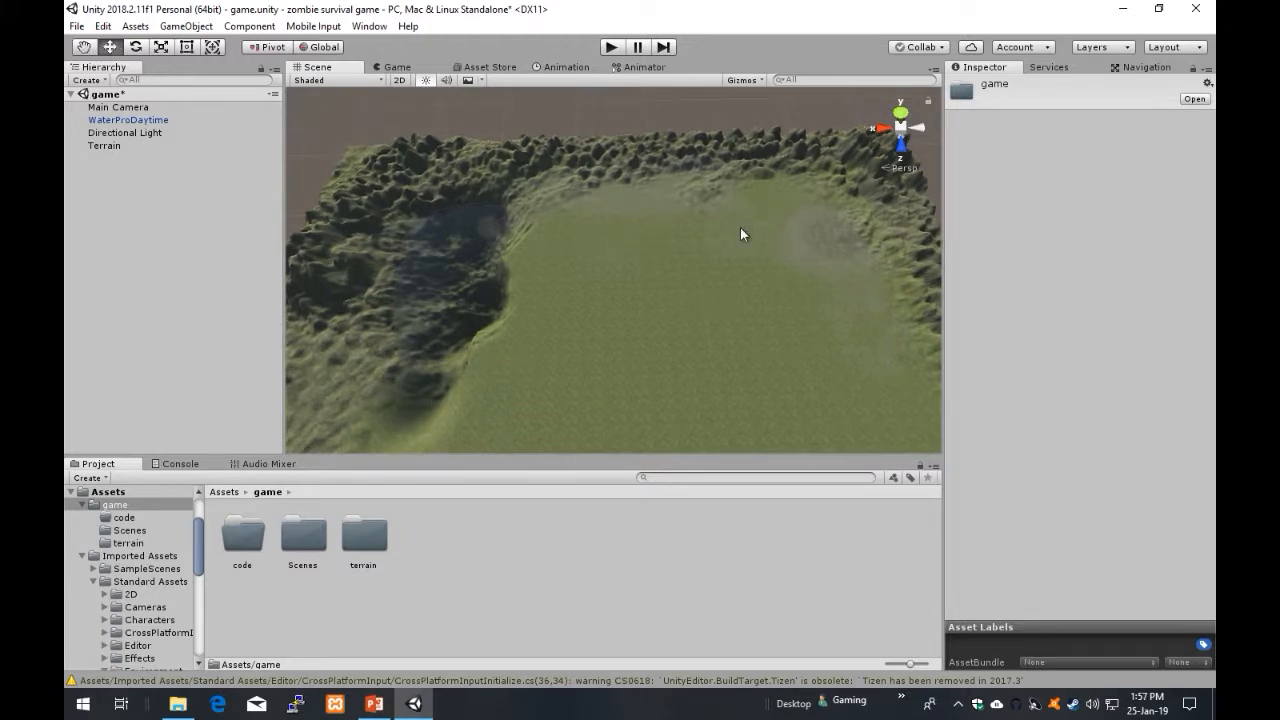
Step: Add the Broadleaf_Desktop prefab to the terrain's paintable trees
click(104, 146)
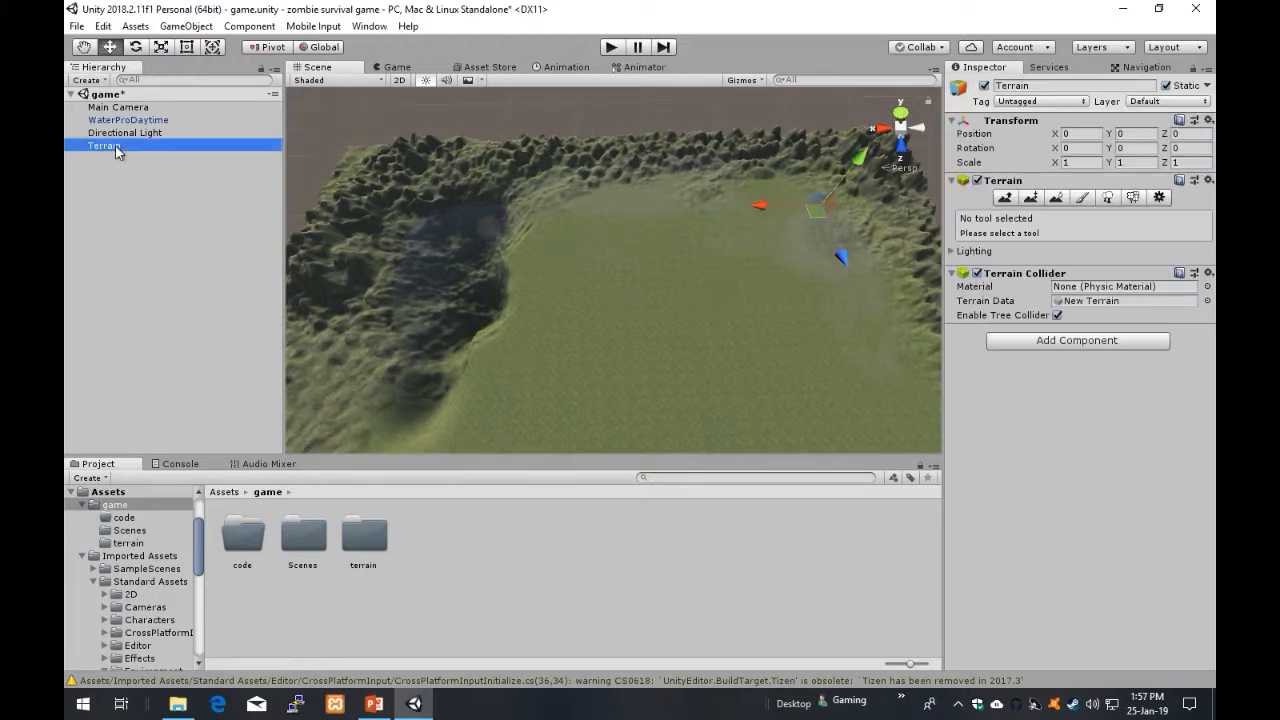
click(1108, 197)
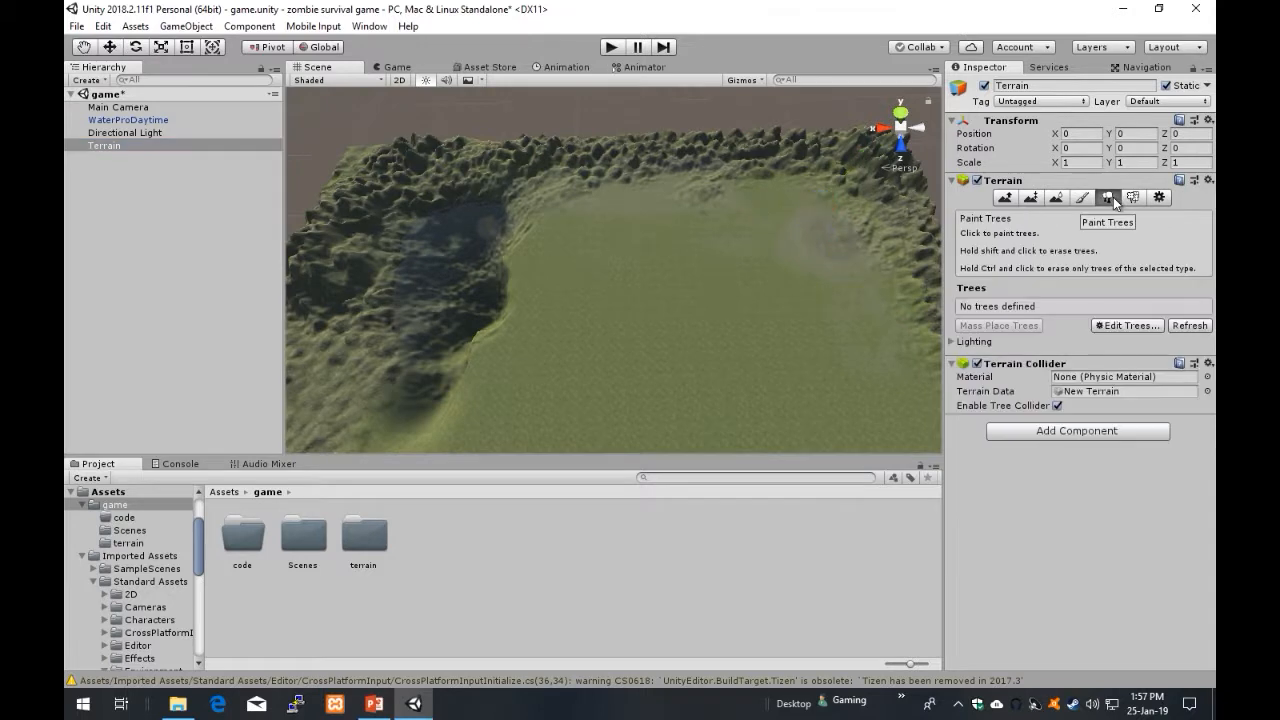
click(1155, 329)
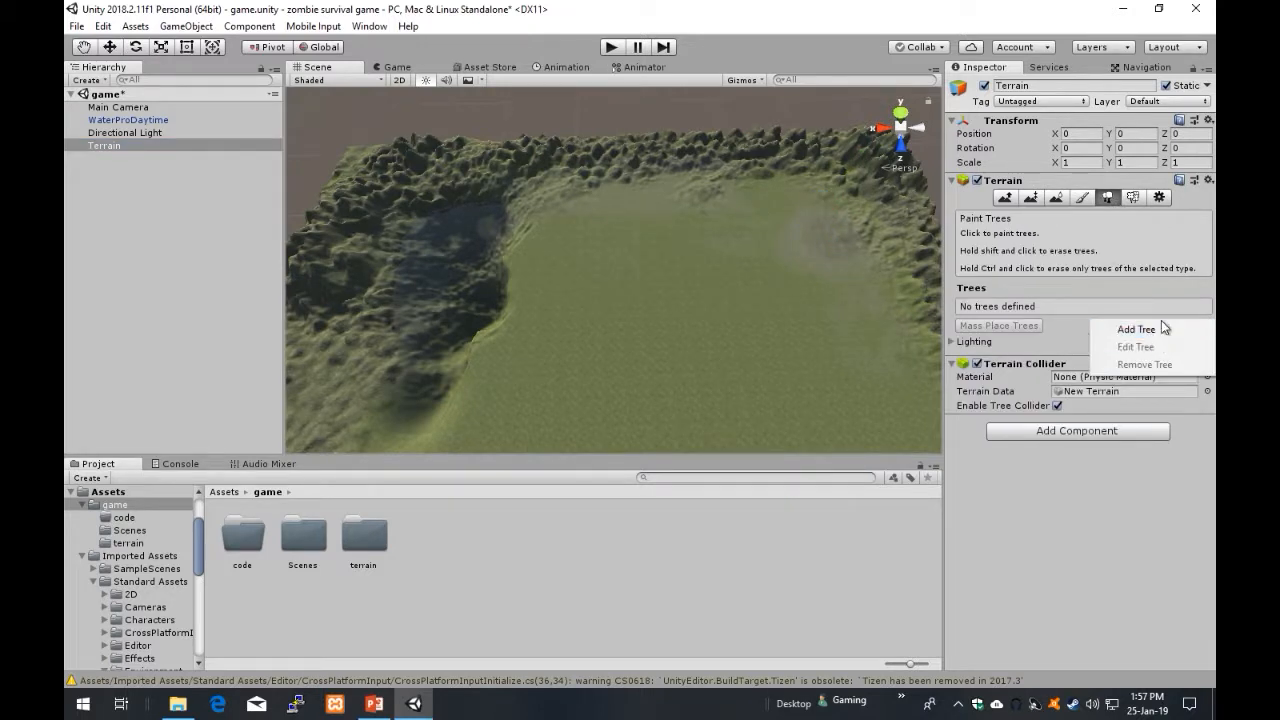
click(1140, 334)
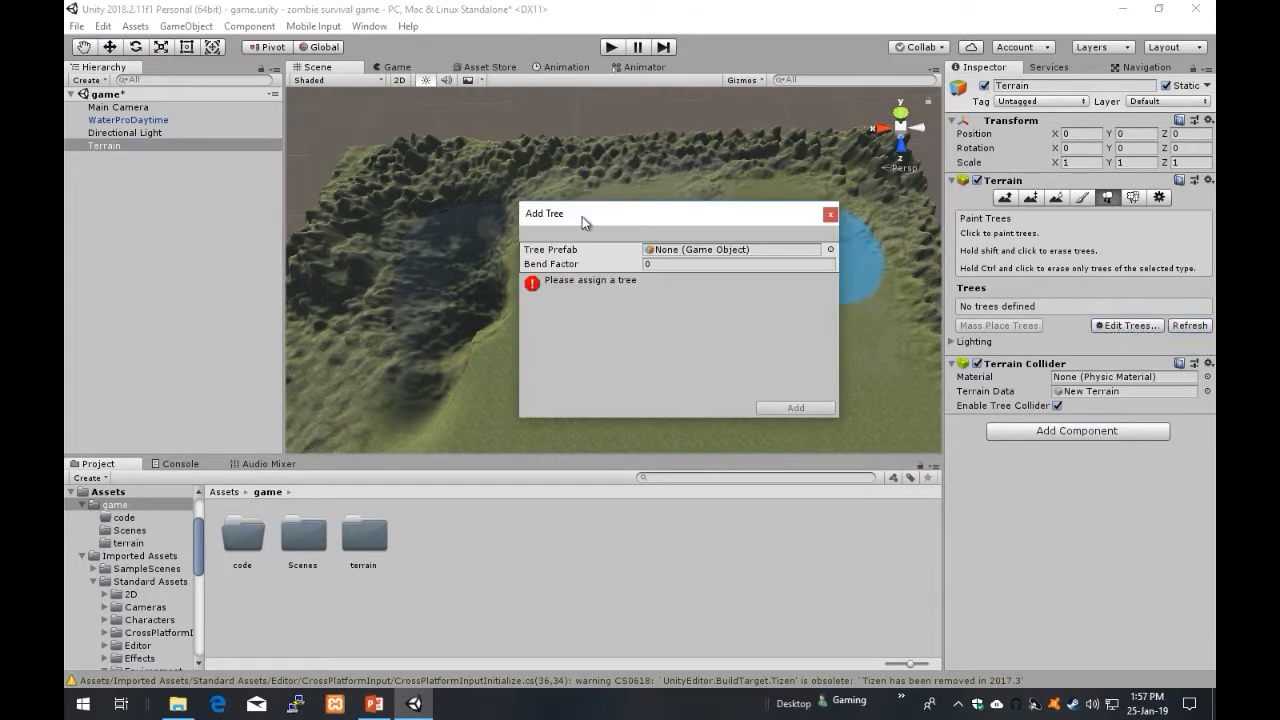
click(829, 251)
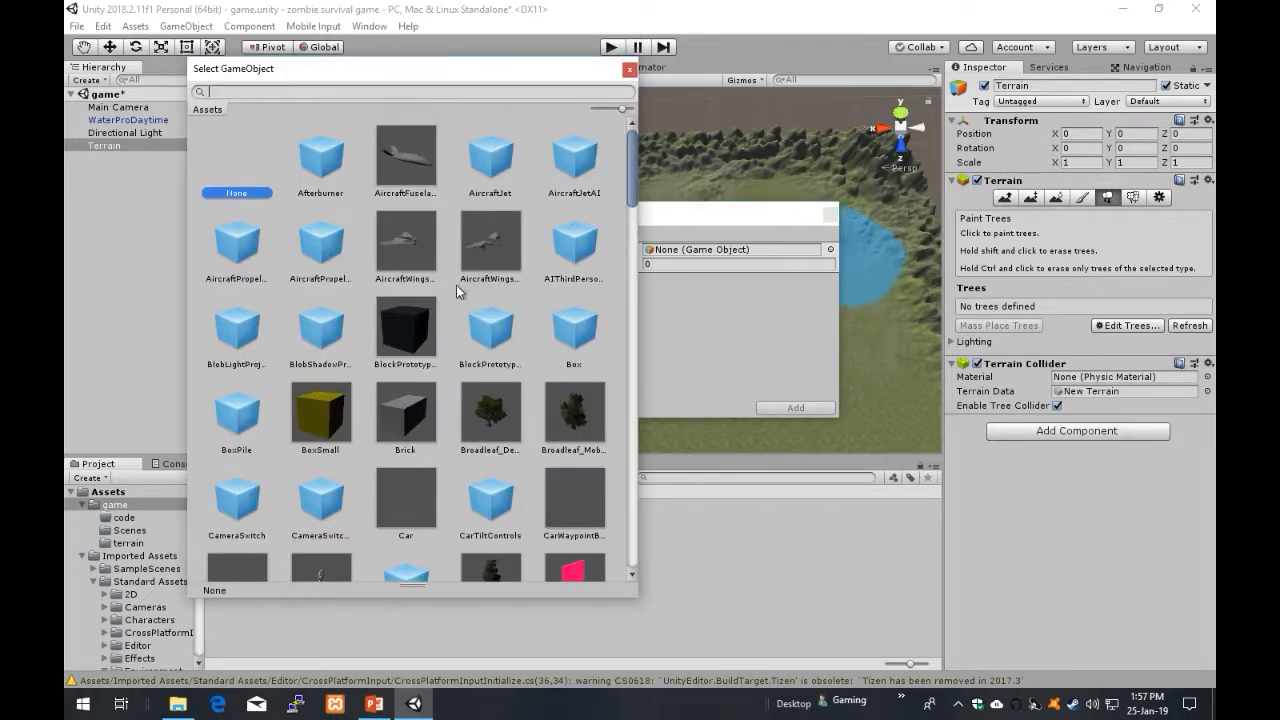
click(490, 418)
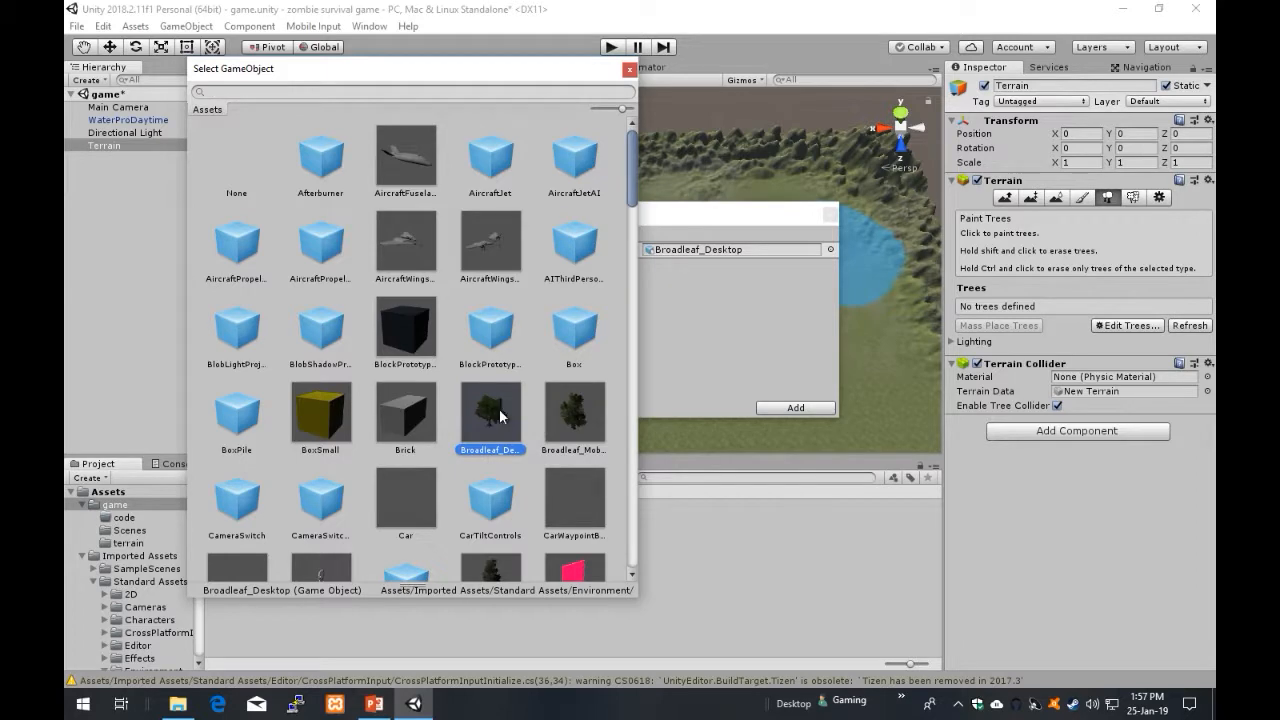
click(802, 408)
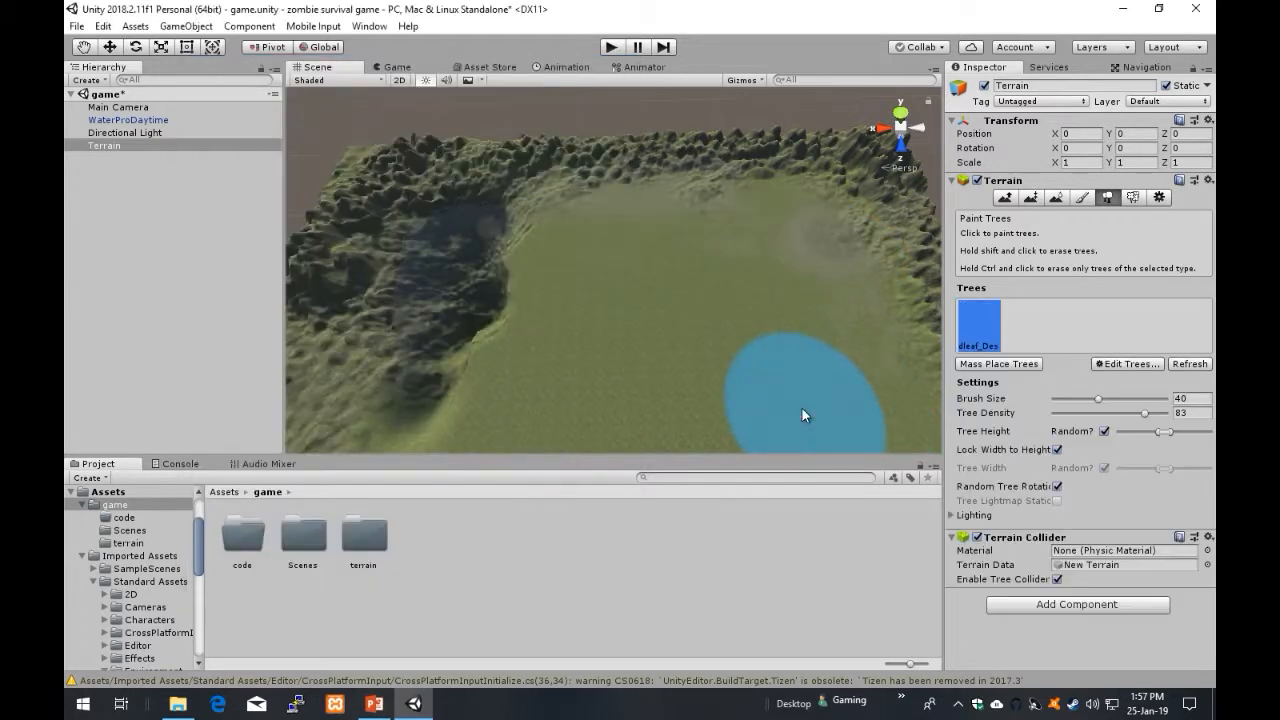
Step: Add the Broadleaf_Mobile prefab as another paintable tree type for the terrain
click(1118, 364)
click(1125, 368)
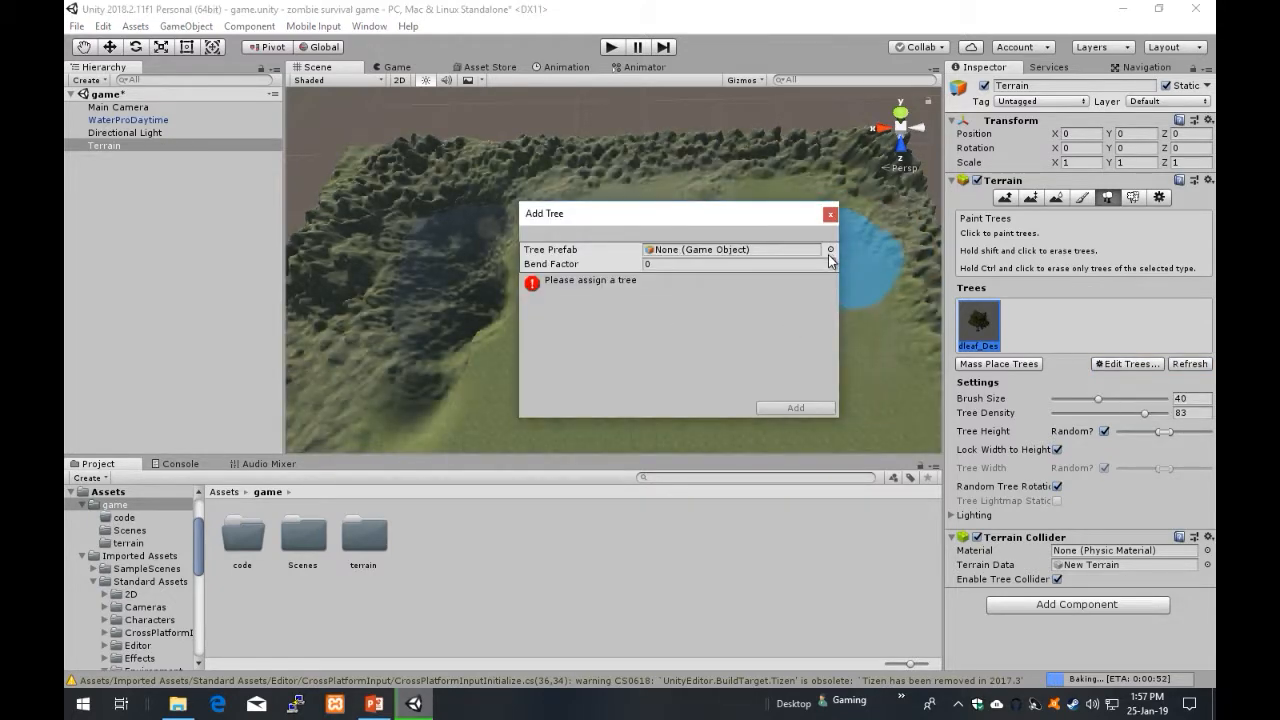
click(829, 250)
click(545, 440)
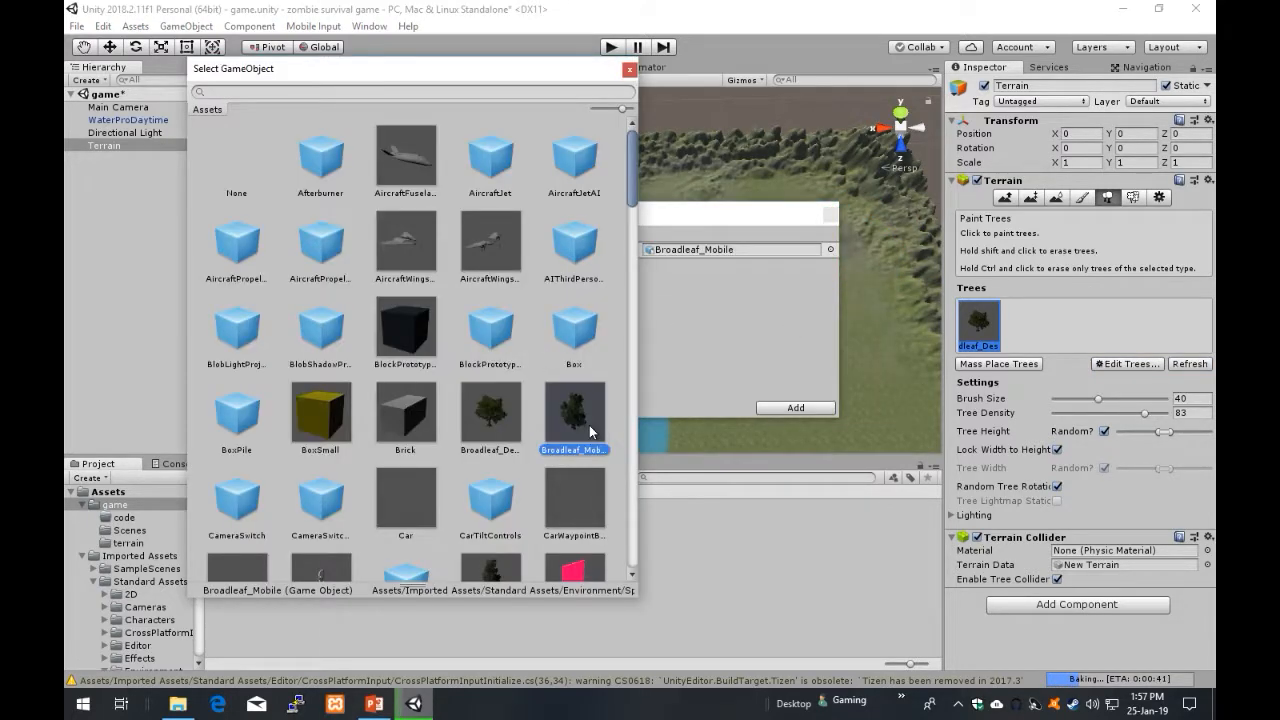
click(796, 408)
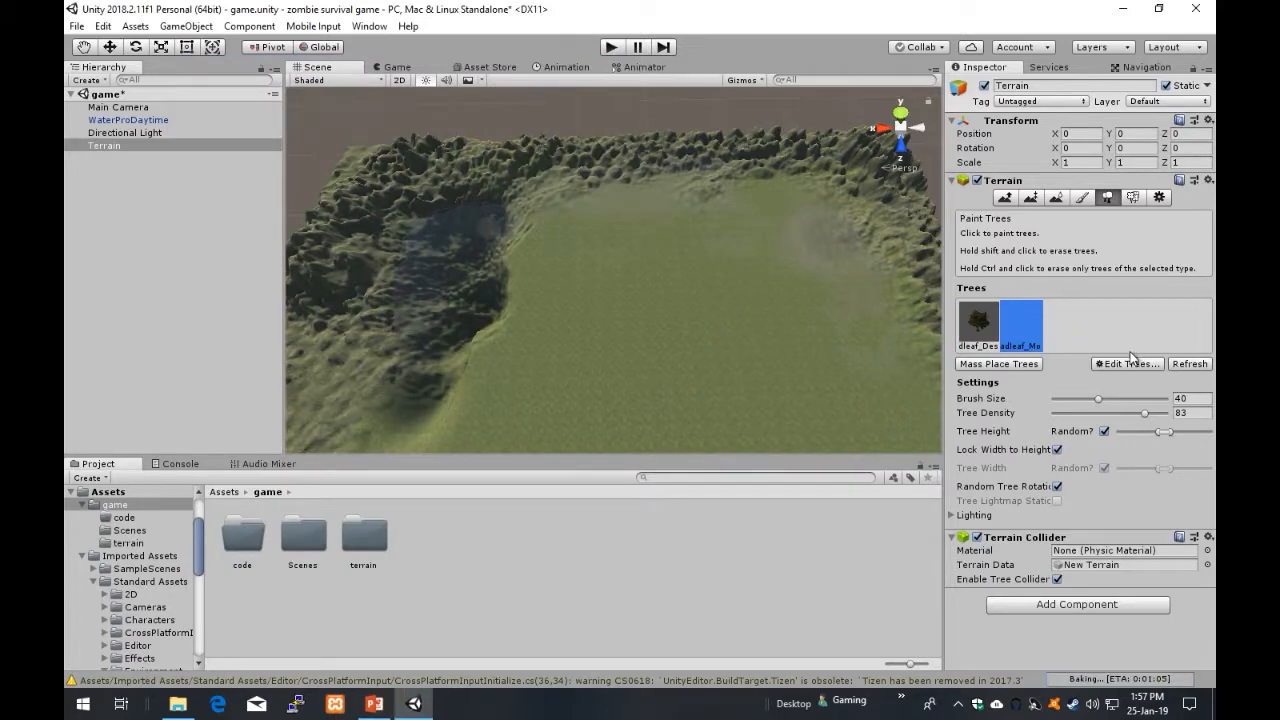
Step: Add the Conifer_Desktop prefab as a third paintable tree type for the terrain
click(1128, 366)
click(1130, 383)
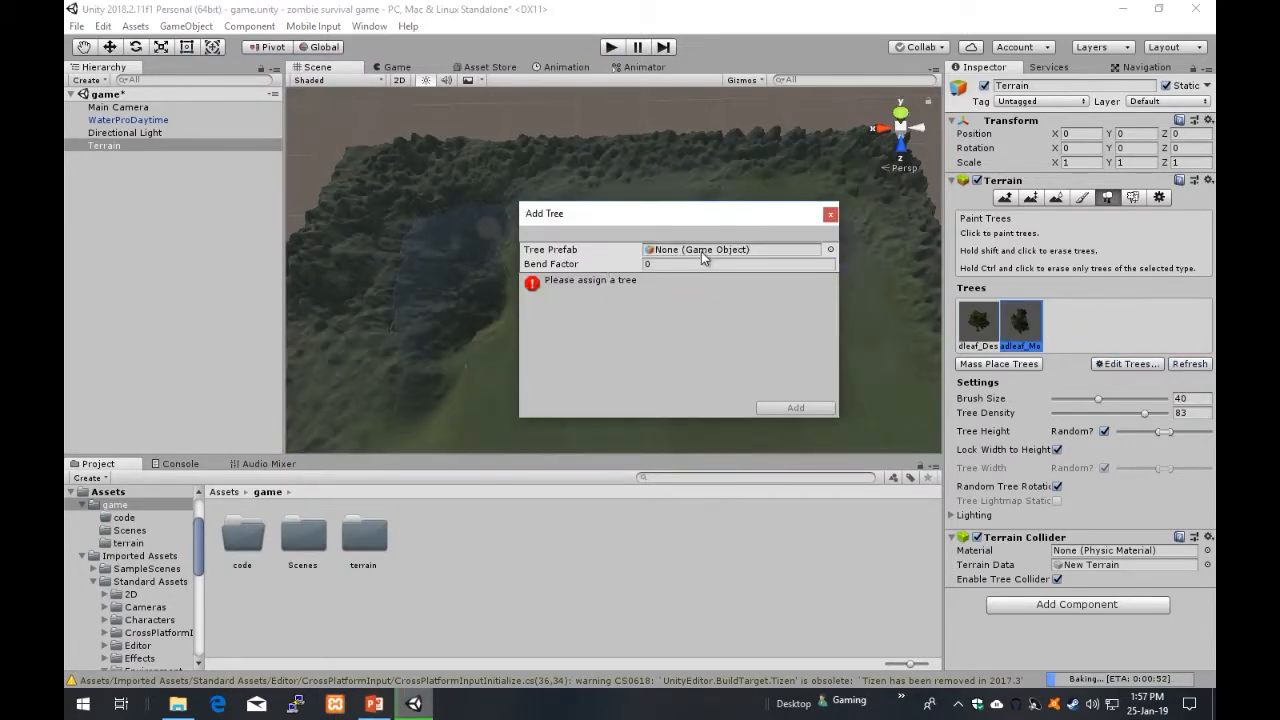
click(830, 250)
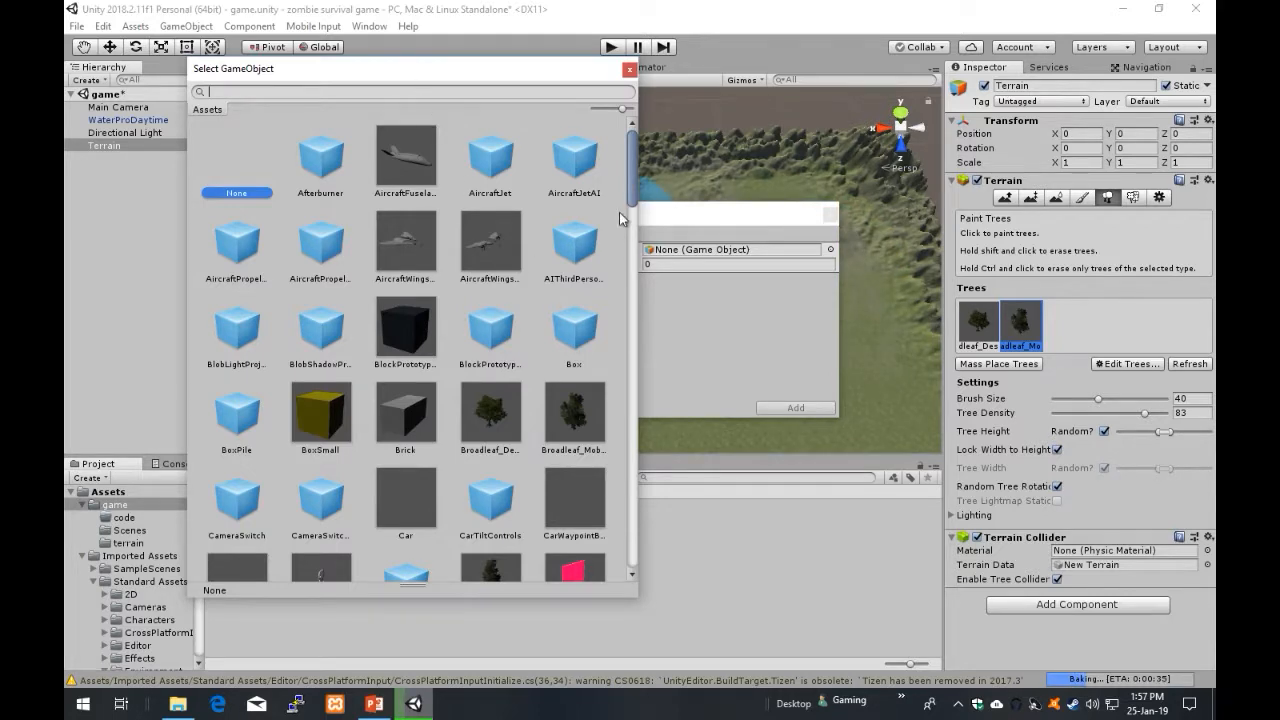
drag(631, 169, 631, 214)
click(490, 265)
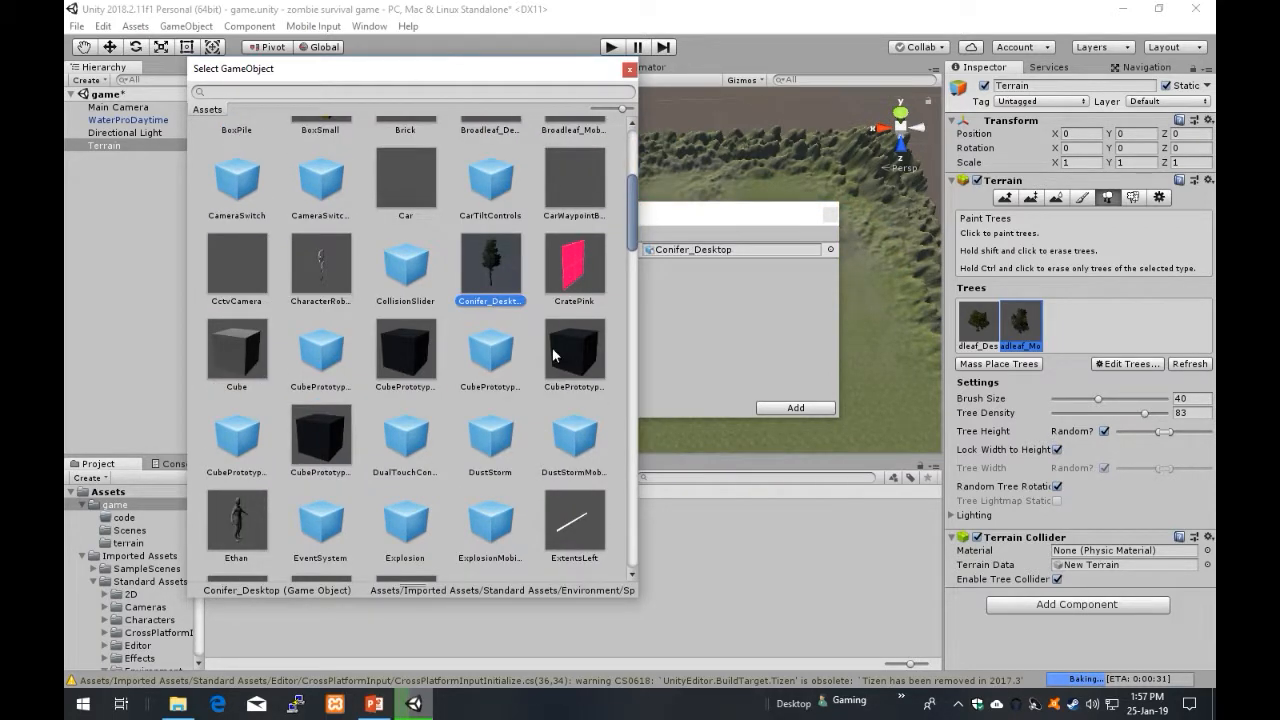
click(628, 70)
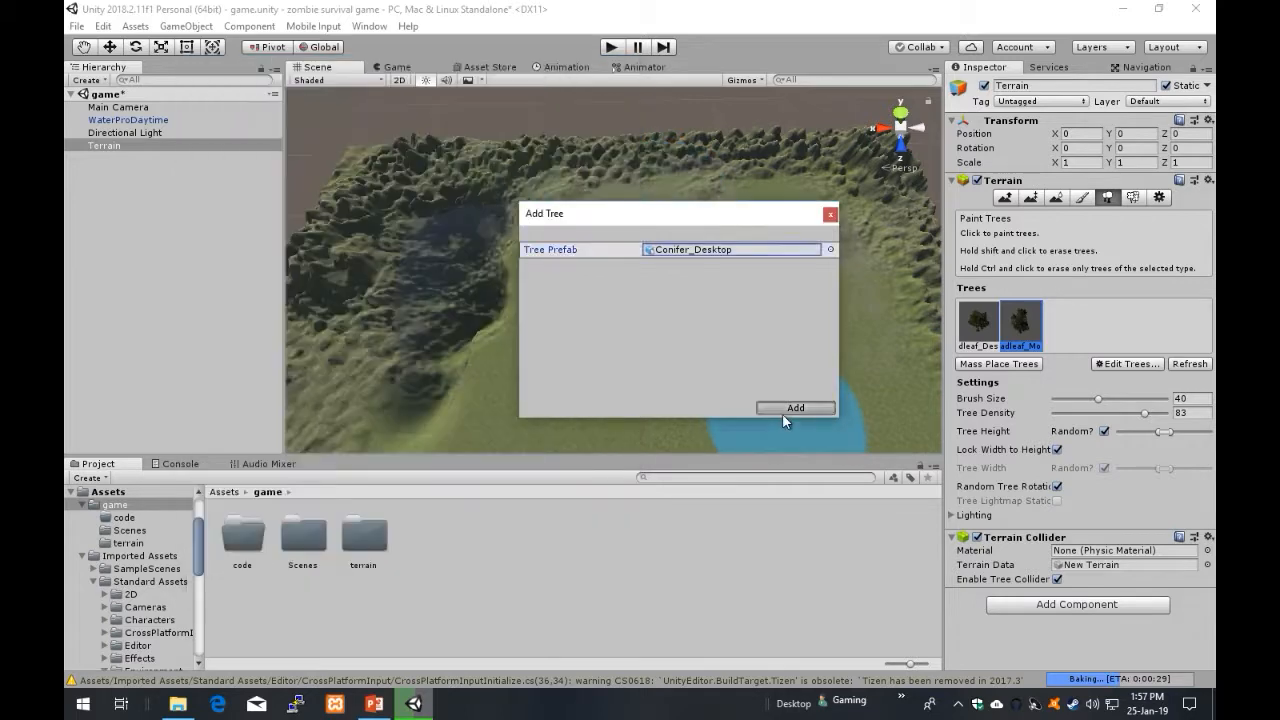
click(782, 410)
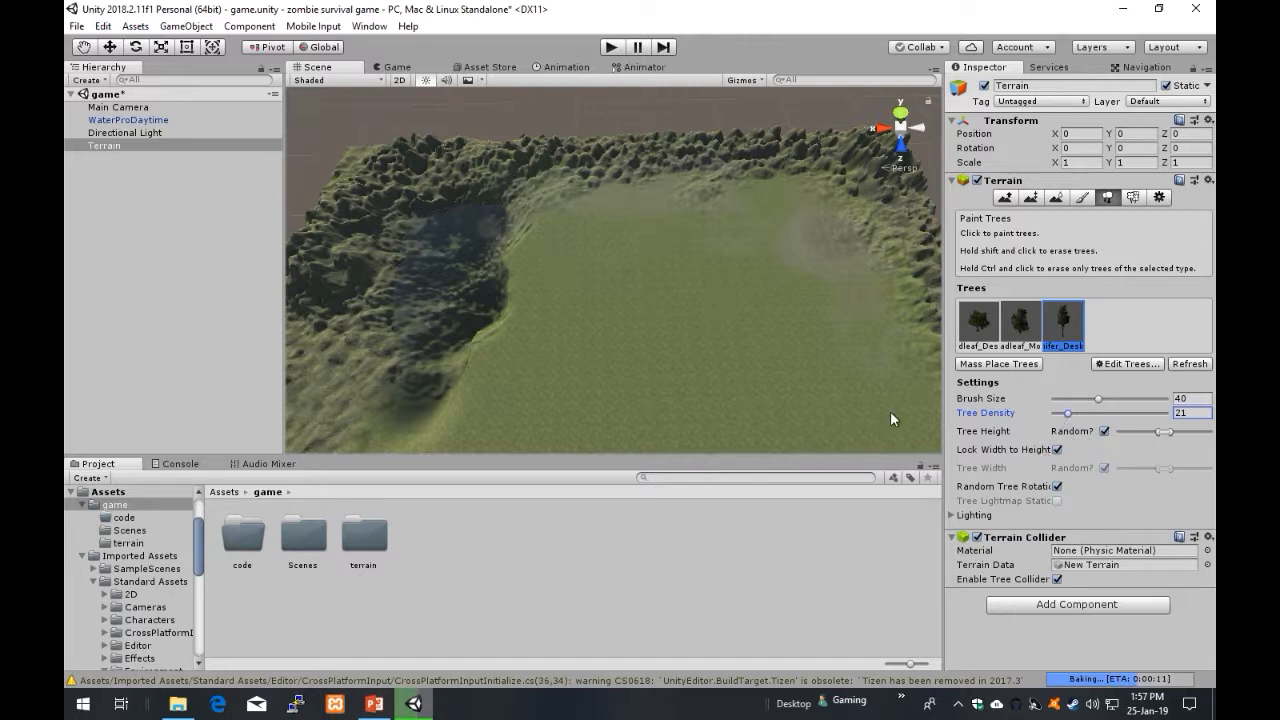
Step: Paint conifers across the far part of the grassy plain with brush size 40 and tree density 21
click(605, 250)
click(718, 229)
click(806, 320)
click(814, 214)
click(814, 357)
click(622, 345)
click(746, 280)
Step: Paint a few Broadleaf_Desktop trees between the conifers on the plain
right_drag(715, 322, 715, 366)
click(978, 322)
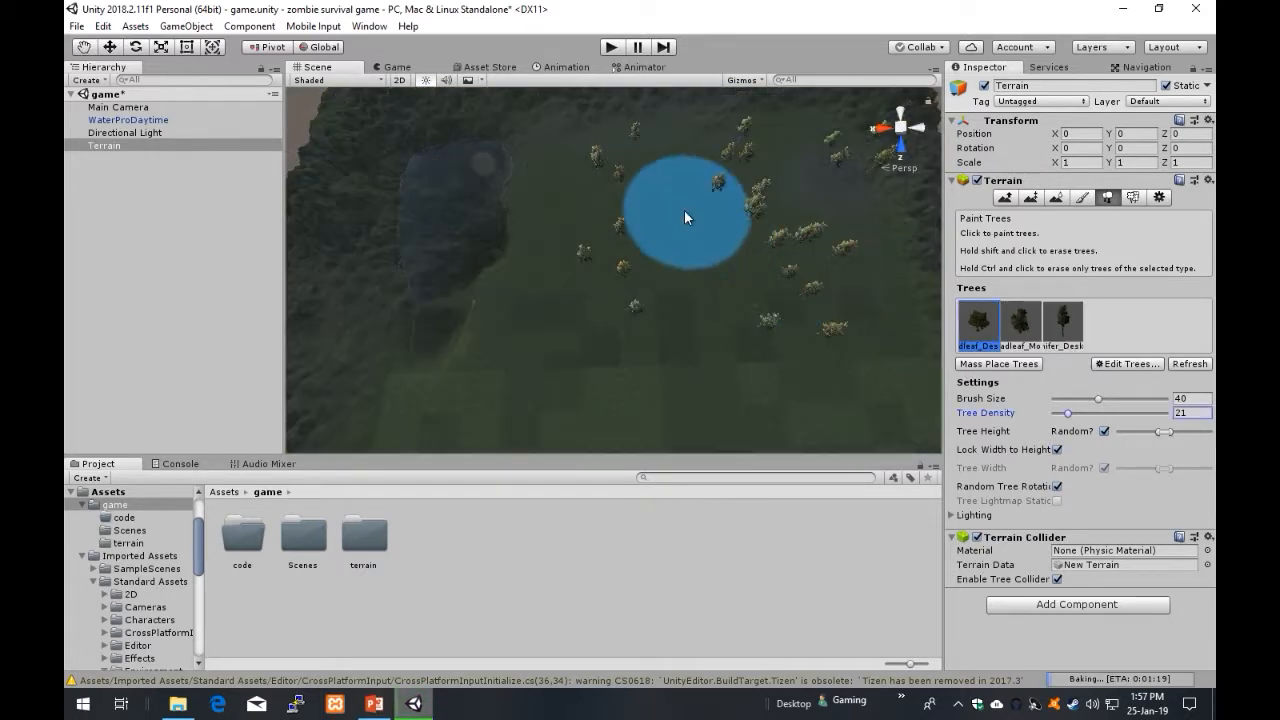
click(614, 180)
click(690, 272)
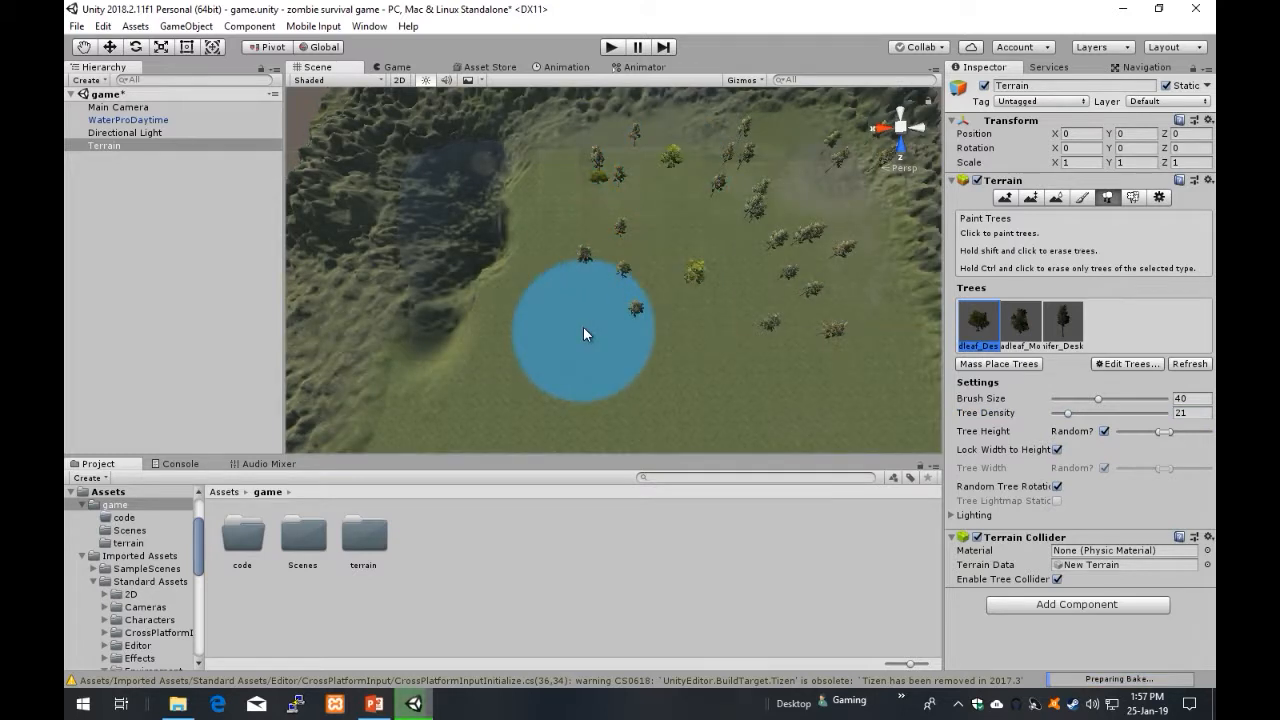
click(583, 330)
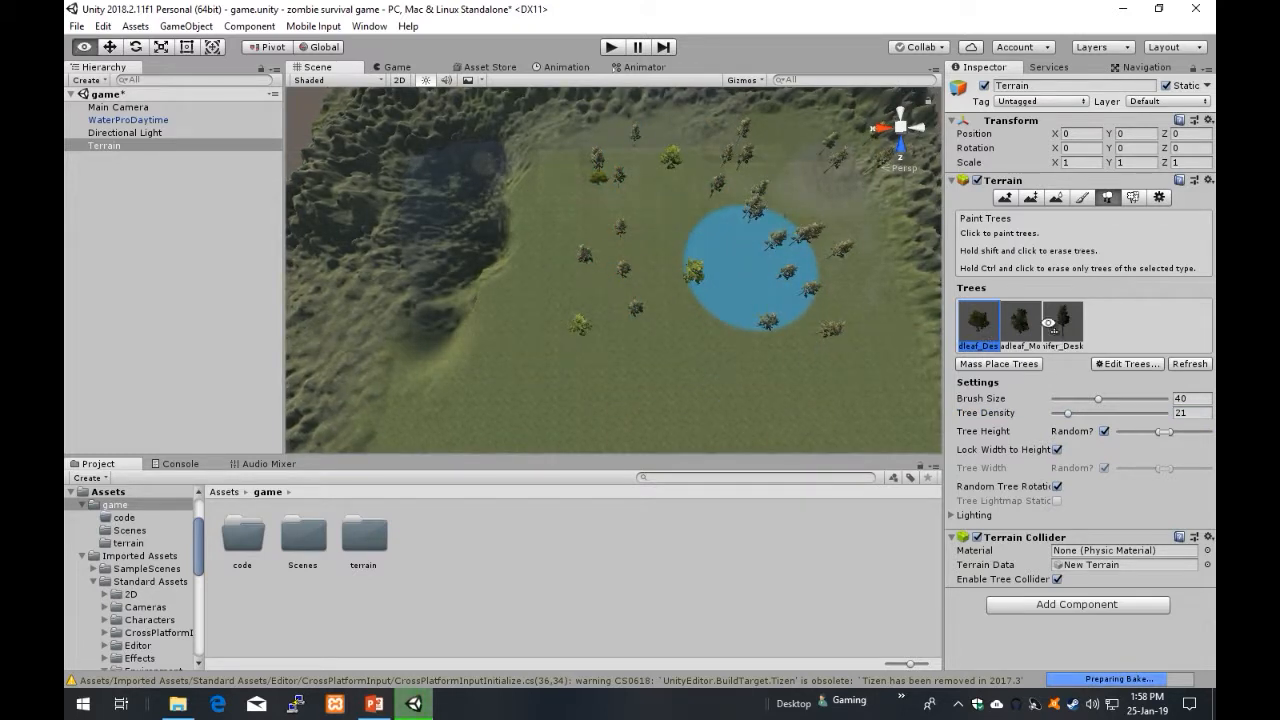
Step: Paint Broadleaf_Mobile trees among the existing trees and onward over the near part of the plain
click(1028, 328)
click(676, 218)
click(788, 266)
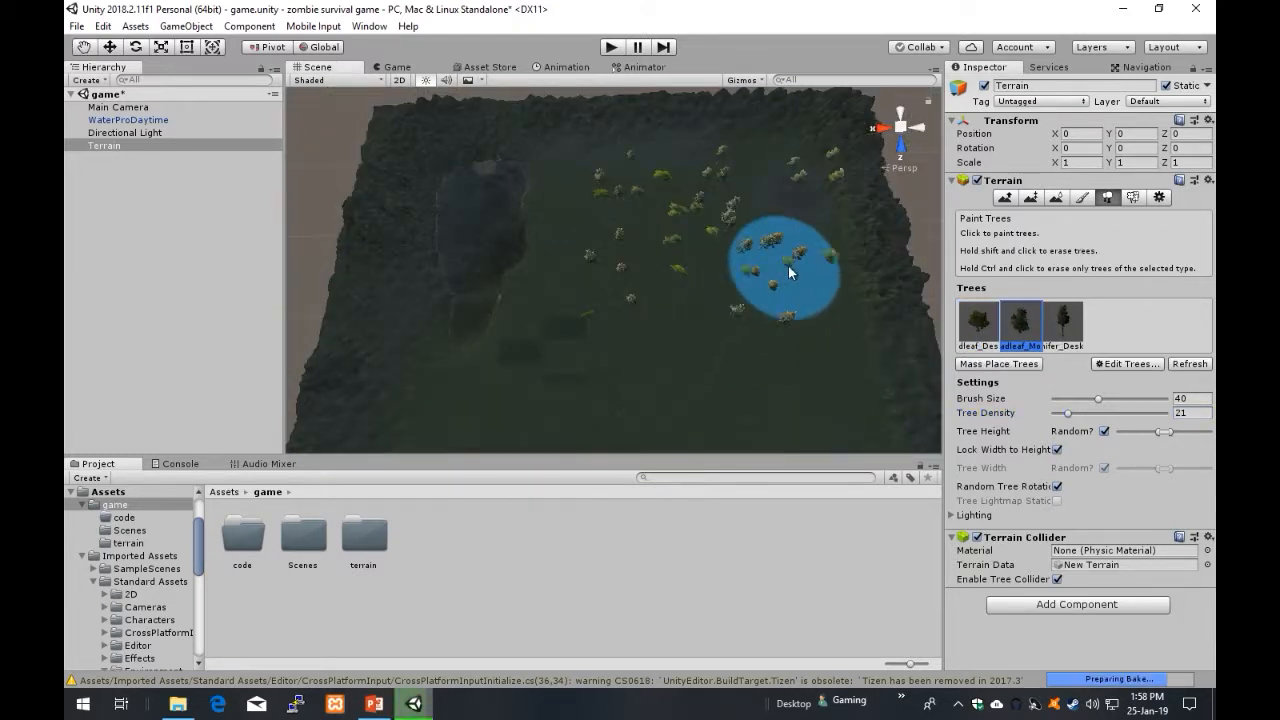
mouse_move(742, 336)
right_down()
mouse_move(882, 220)
mouse_move(803, 409)
mouse_move(826, 344)
right_up()
click(749, 327)
click(788, 396)
mouse_move(802, 415)
right_down()
mouse_move(784, 445)
mouse_move(614, 429)
right_up()
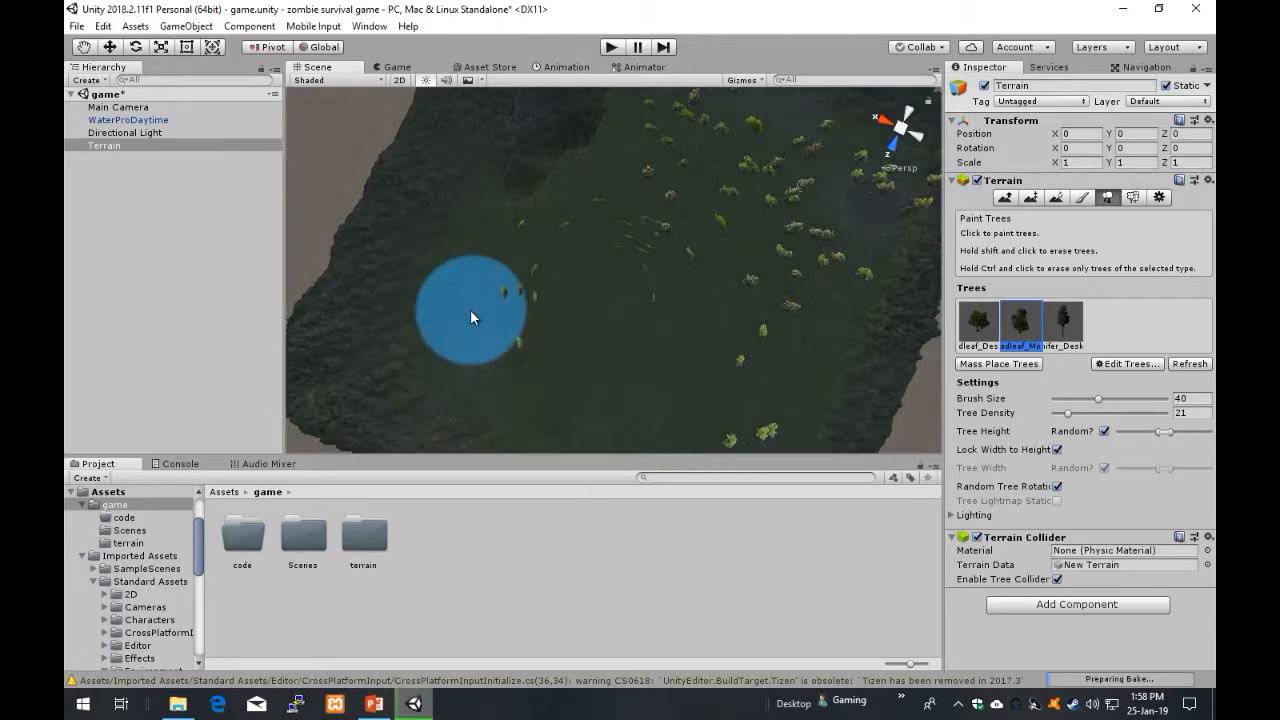
click(607, 433)
click(592, 343)
click(716, 380)
click(629, 216)
Step: Paint a winding path of the rocky grass texture between the trees with the second soft round brush at size 61 and opacity 19
right_drag(712, 278, 699, 376)
scroll(699, 378, up, 7)
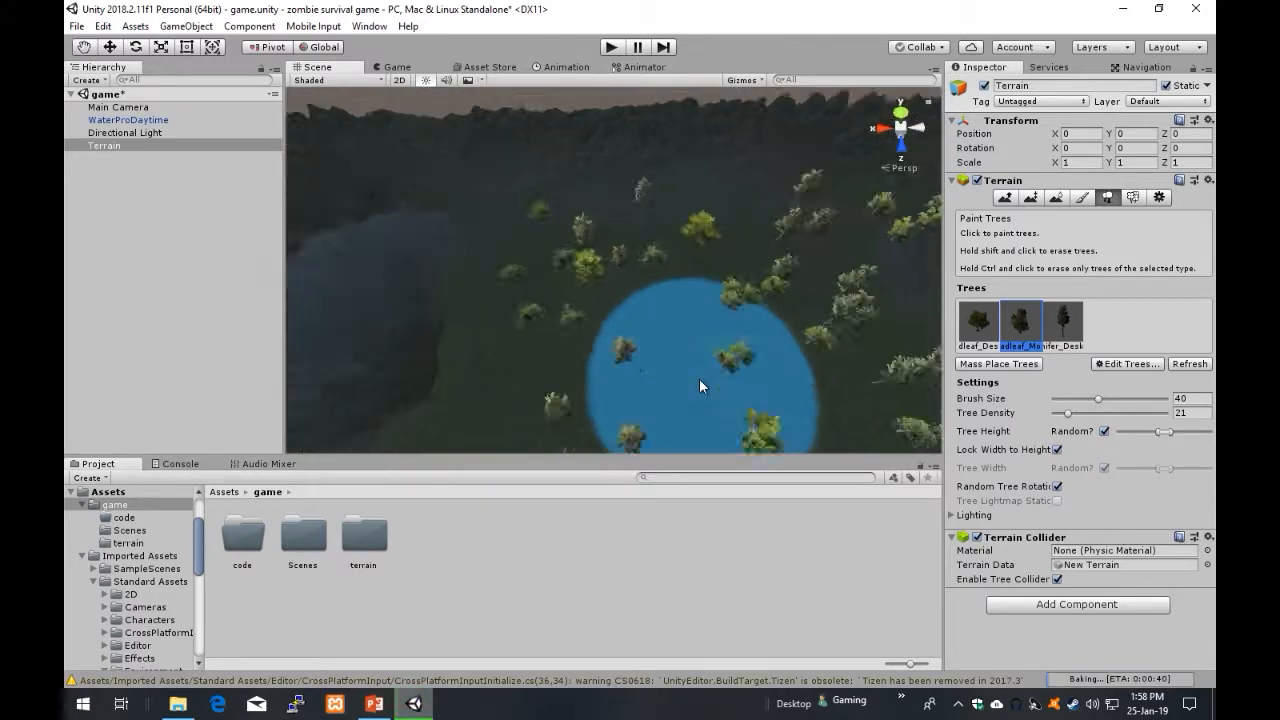
scroll(699, 381, down, 10)
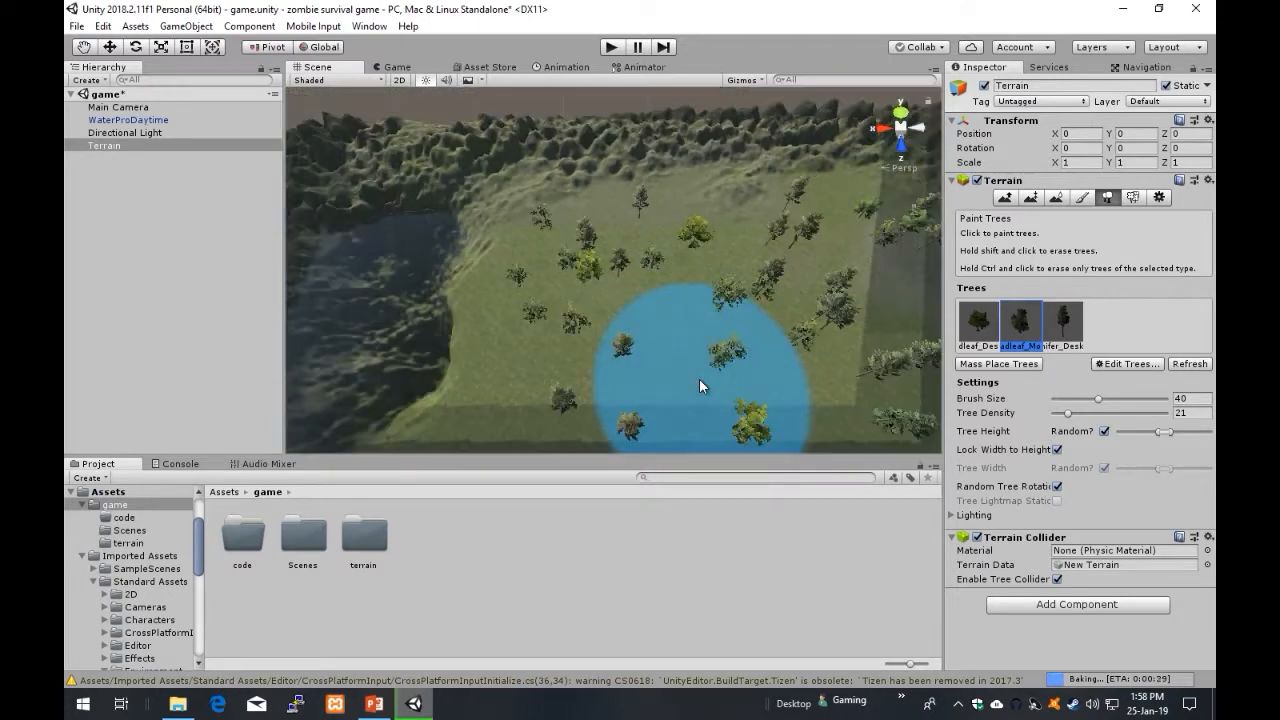
scroll(699, 380, down, 5)
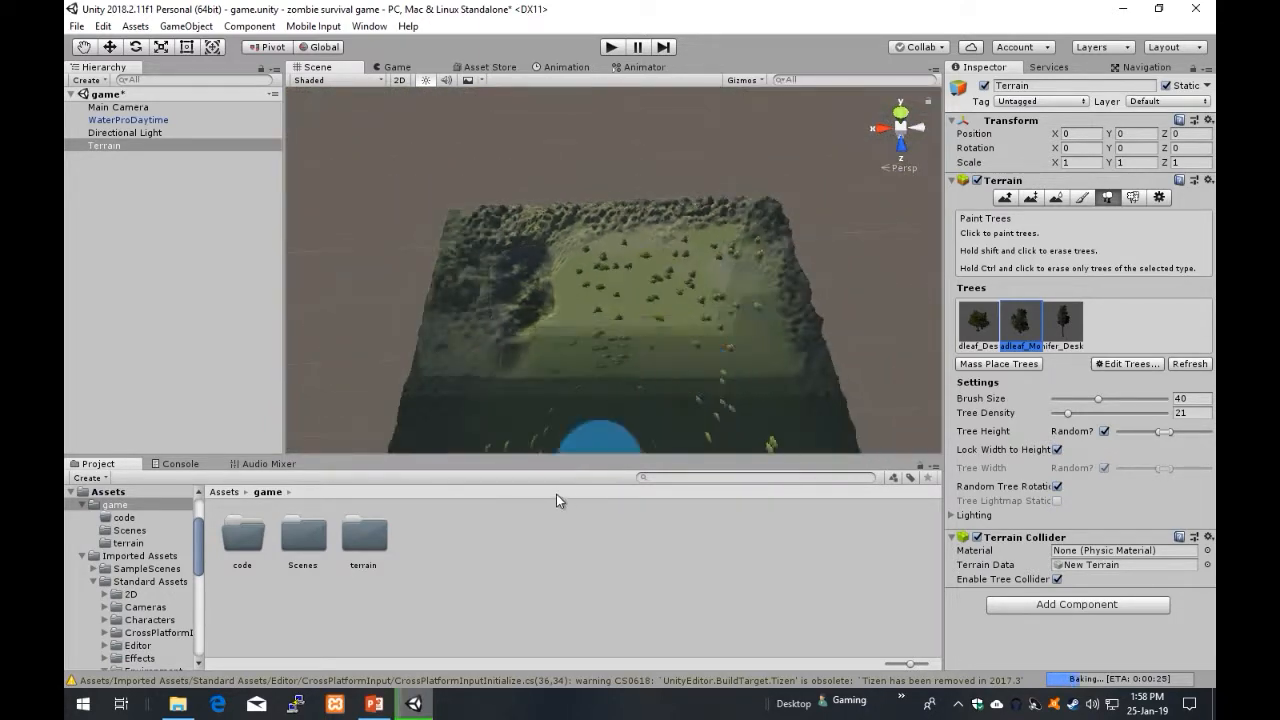
mouse_move(760, 362)
right_down()
mouse_move(775, 412)
mouse_move(822, 394)
mouse_move(757, 409)
mouse_move(729, 393)
mouse_move(770, 380)
right_up()
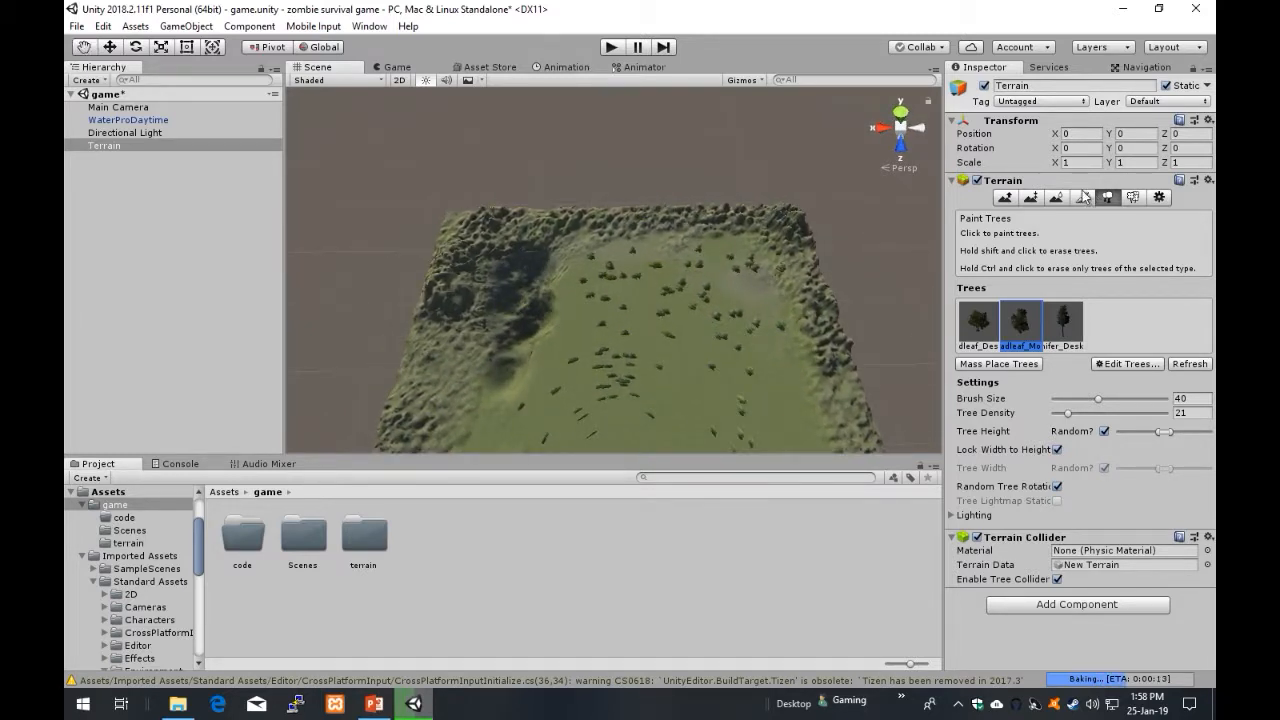
click(1083, 197)
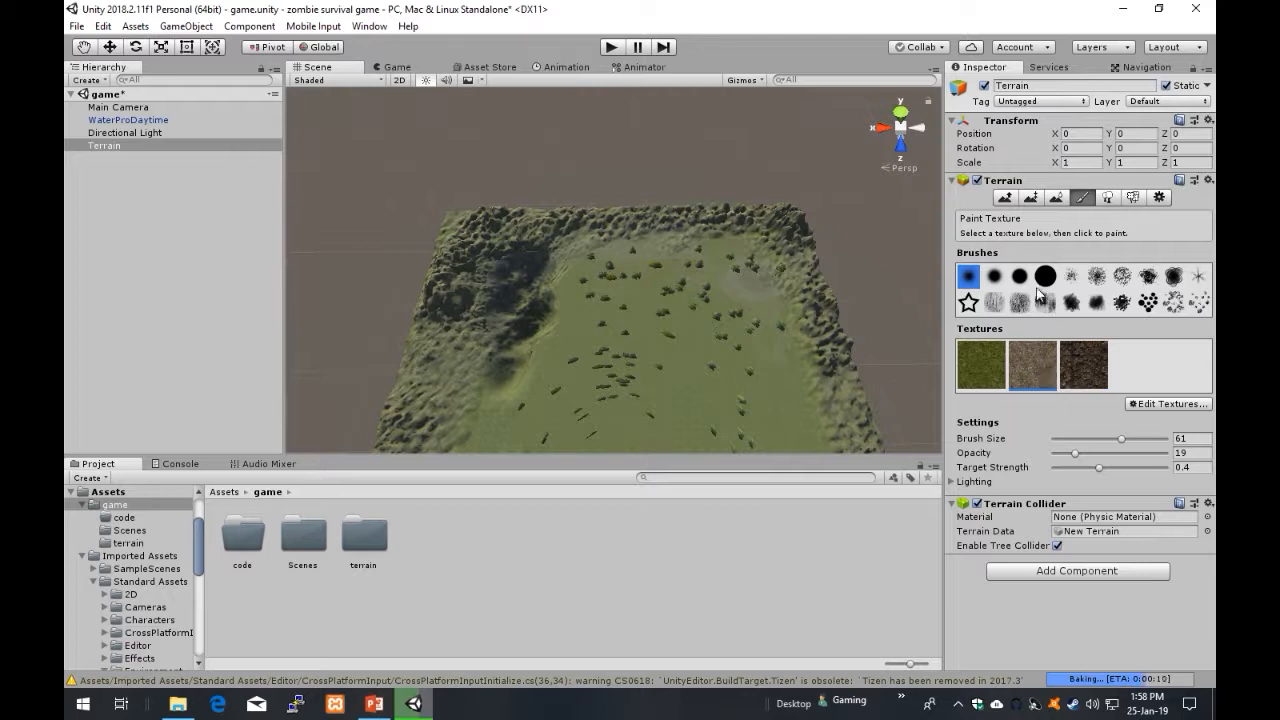
click(1000, 274)
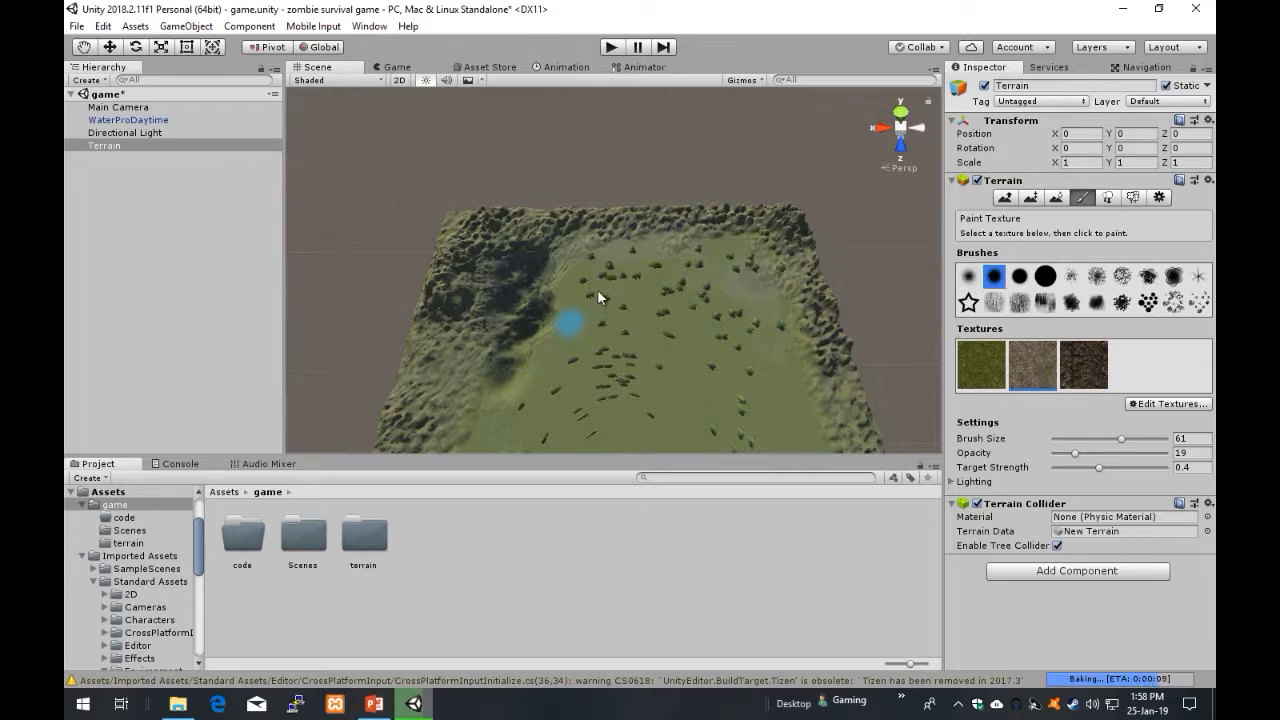
drag(594, 275, 650, 322)
right_drag(705, 390, 750, 464)
mouse_move(688, 368)
mouse_down()
mouse_move(708, 386)
mouse_move(677, 417)
mouse_up()
scroll(667, 272, up, 8)
right_drag(833, 134, 772, 51)
scroll(690, 264, down, 4)
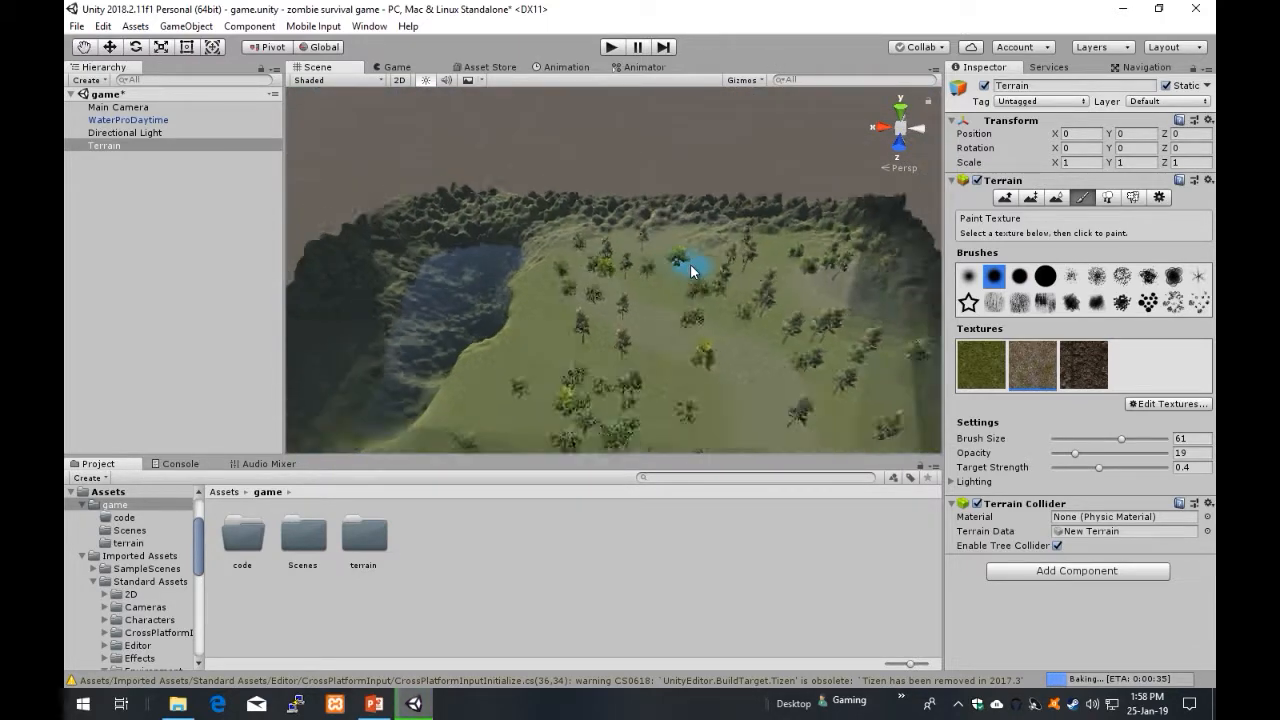
scroll(690, 264, down, 5)
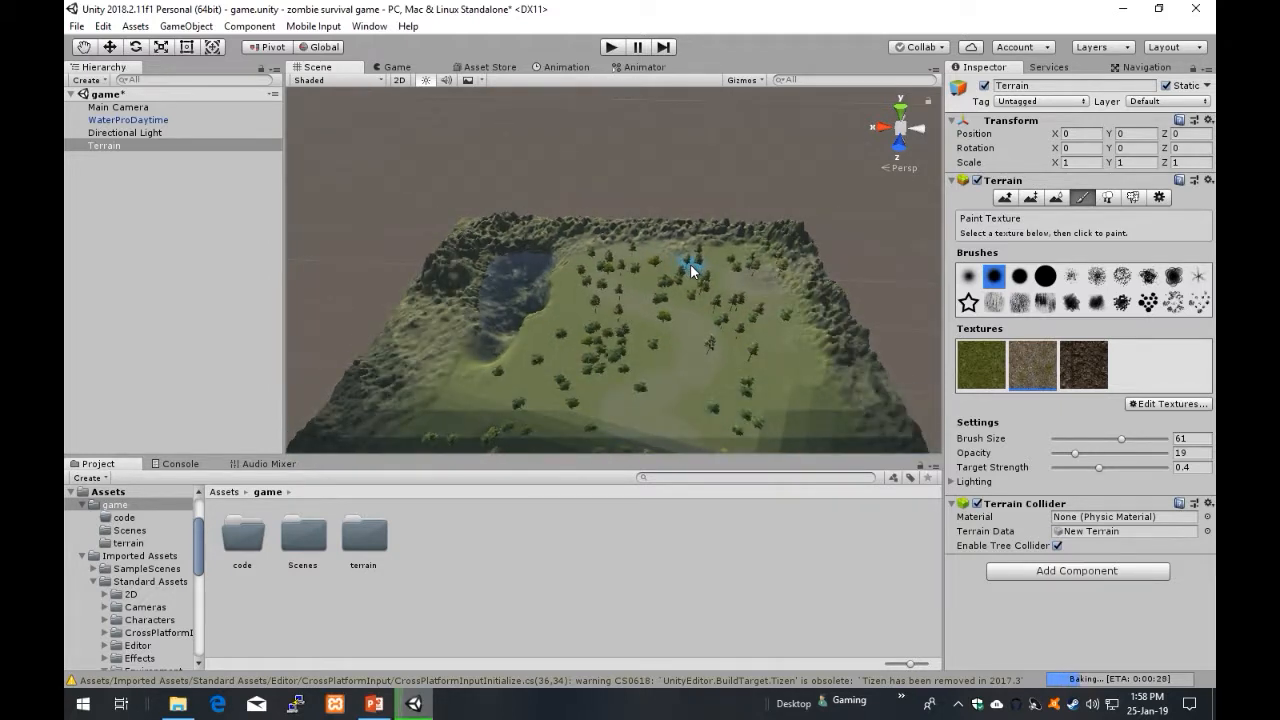
Step: Add GrassFrond02AlbedoAlpha as a paintable grass texture in the terrain details, keeping the default sizes and colours
click(1132, 199)
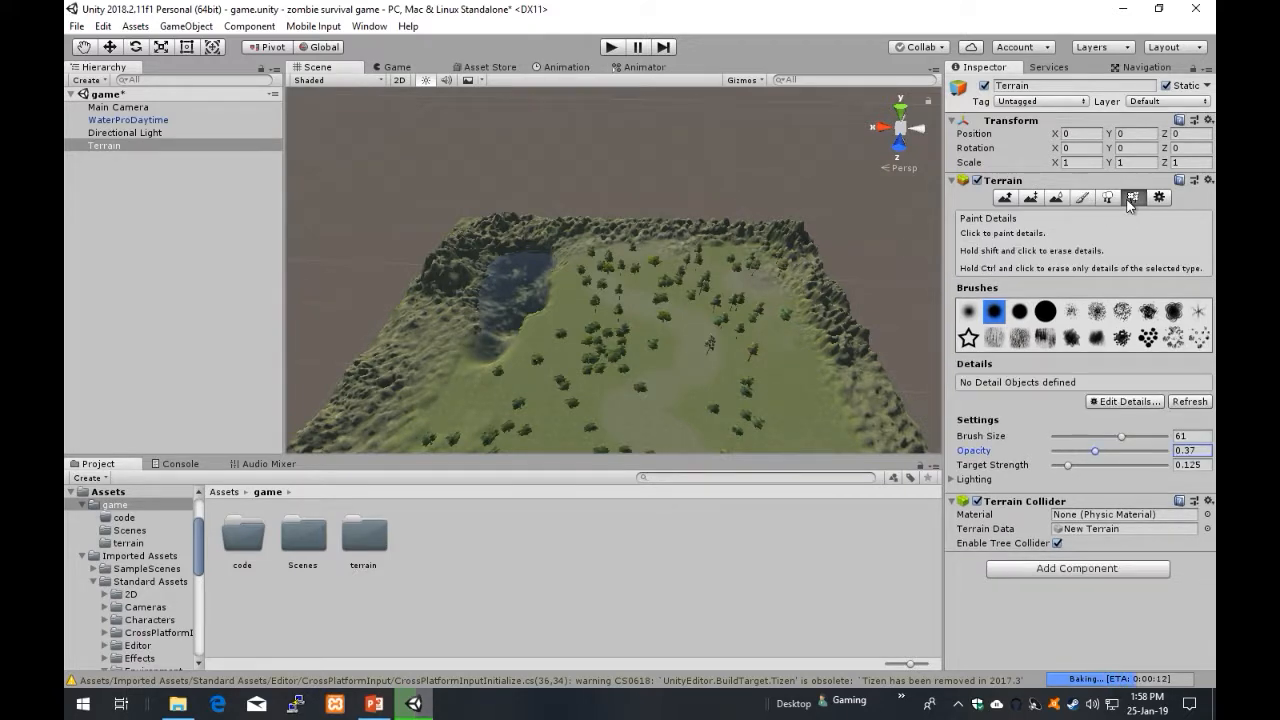
scroll(659, 365, up, 6)
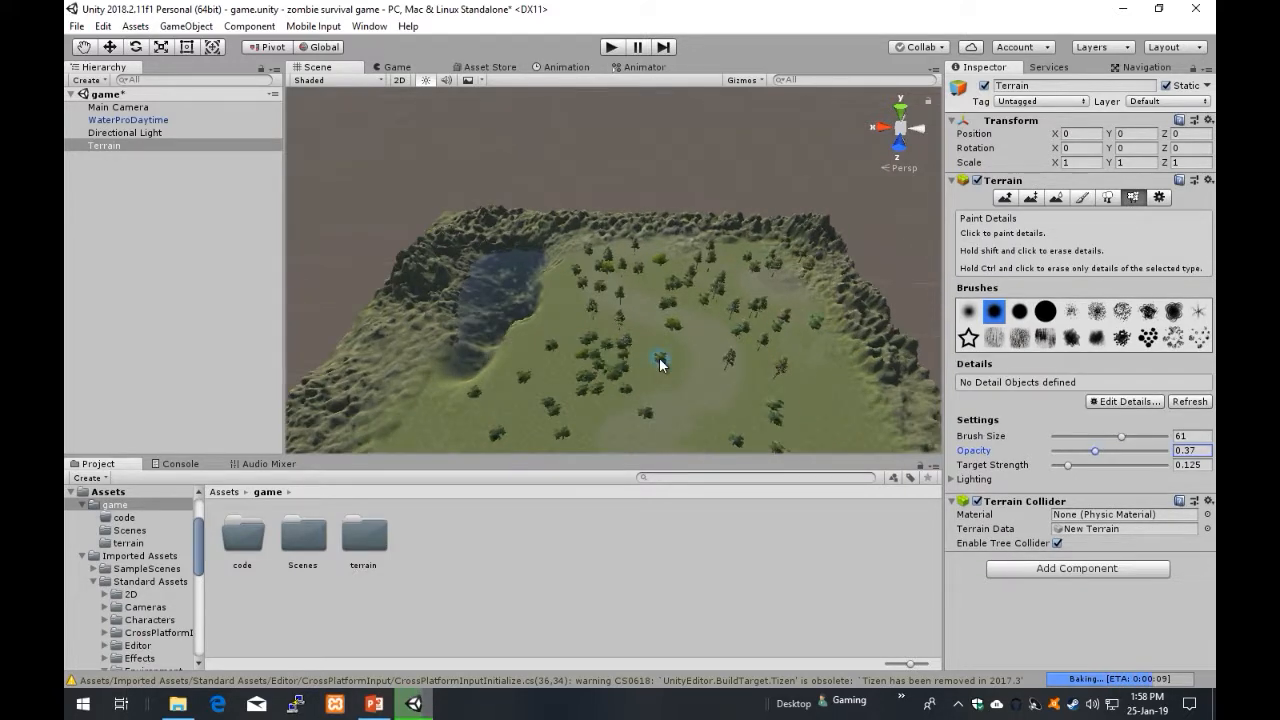
scroll(659, 365, up, 2)
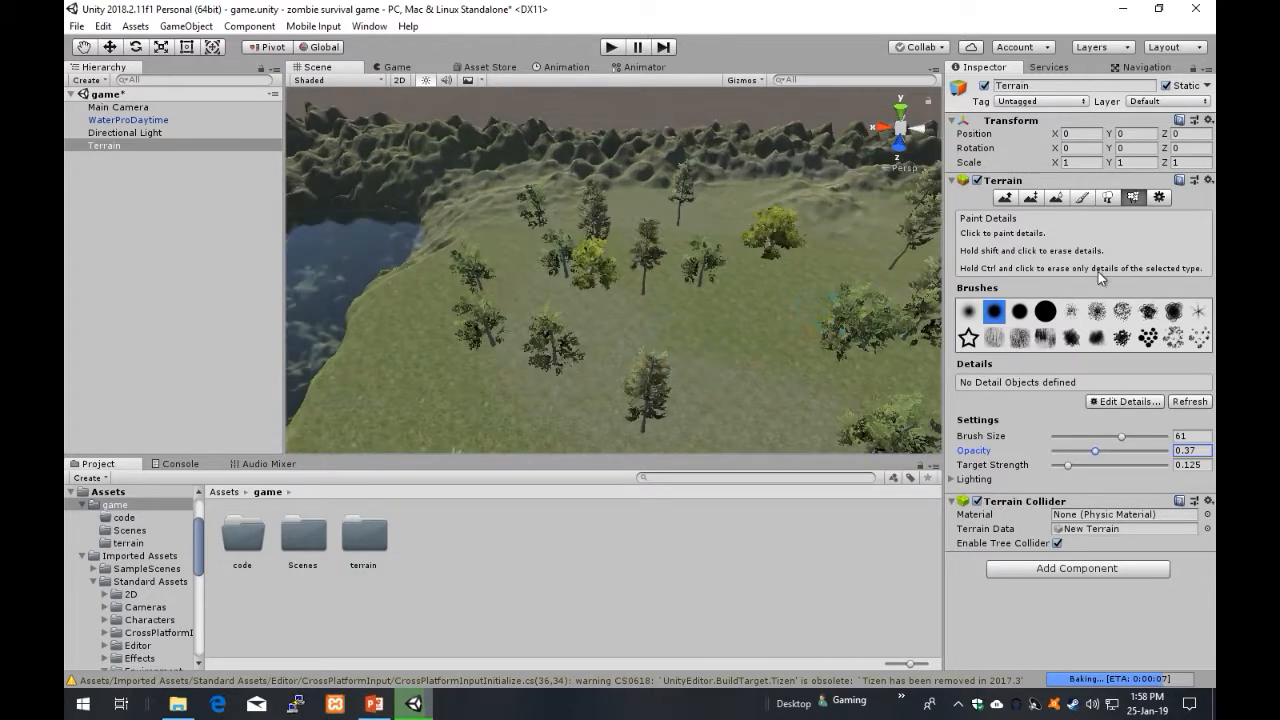
click(1136, 406)
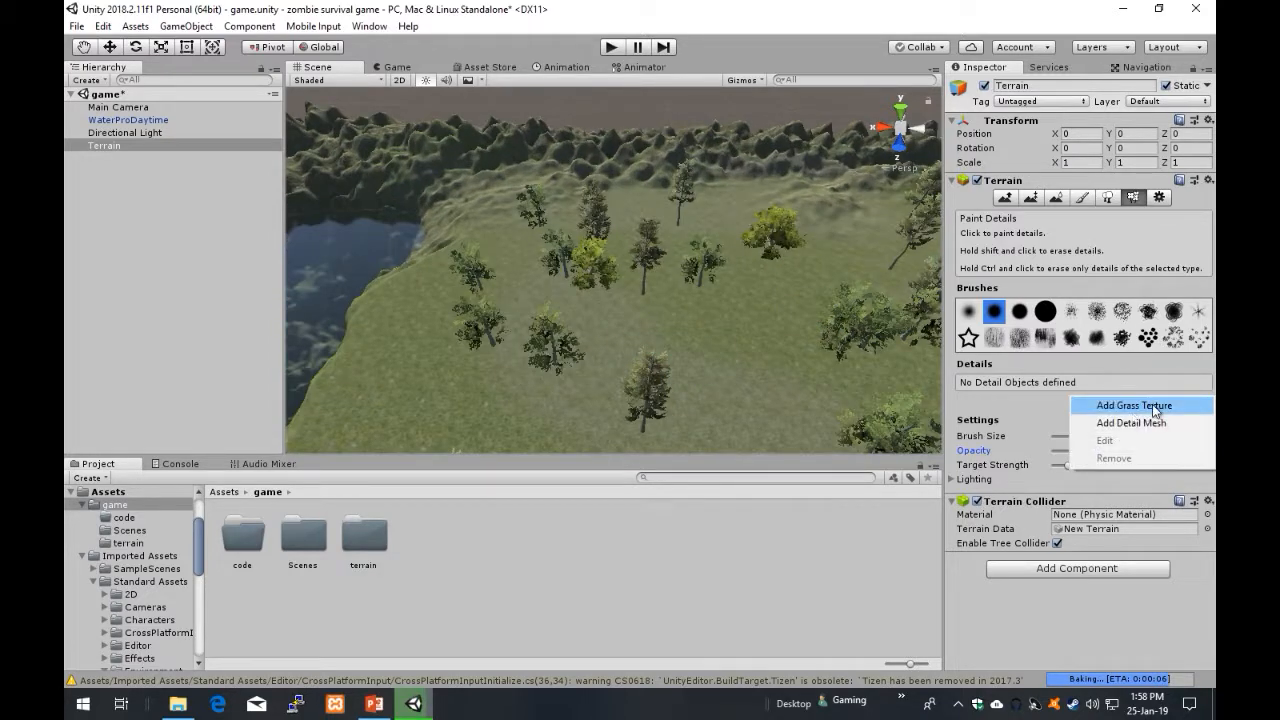
click(1140, 406)
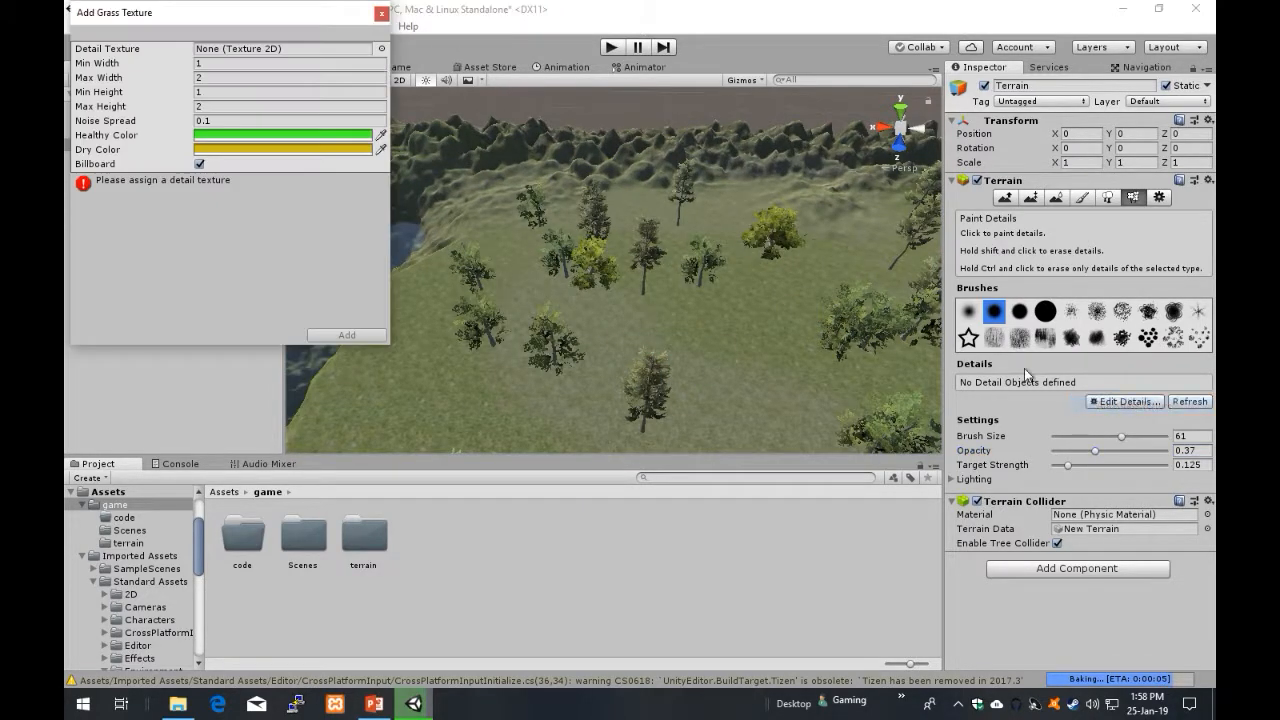
click(382, 49)
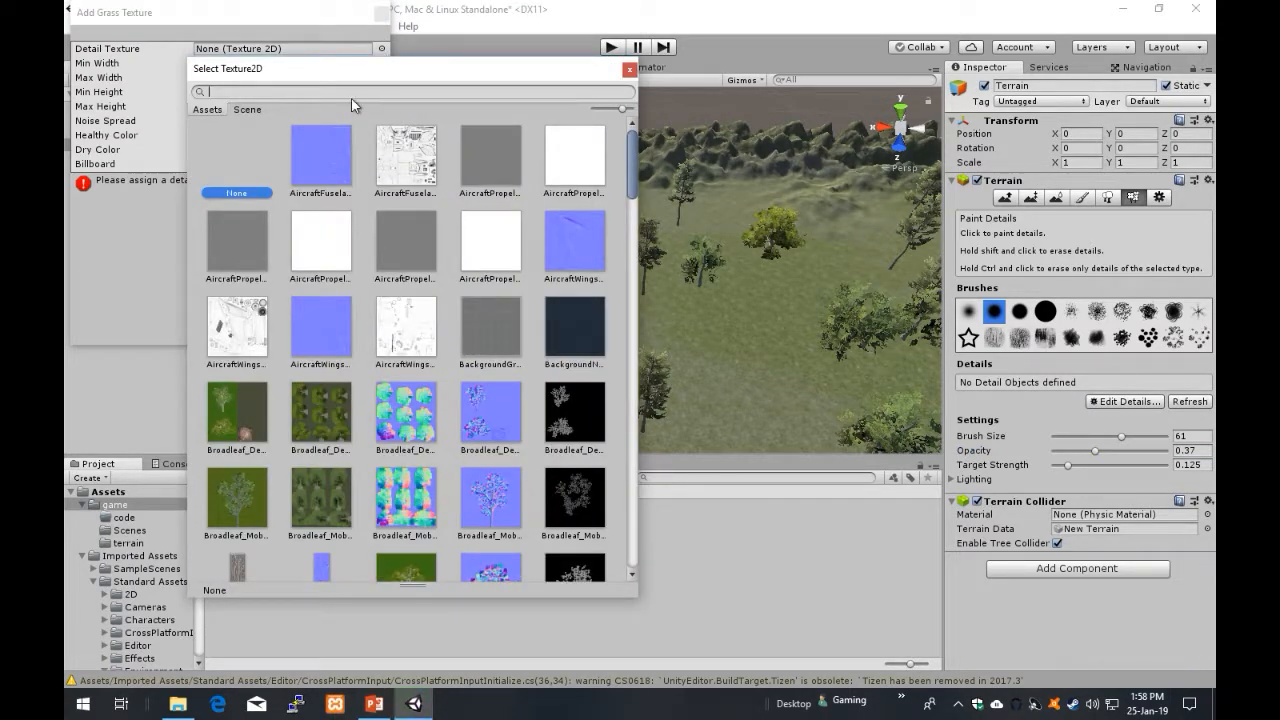
text(gra)
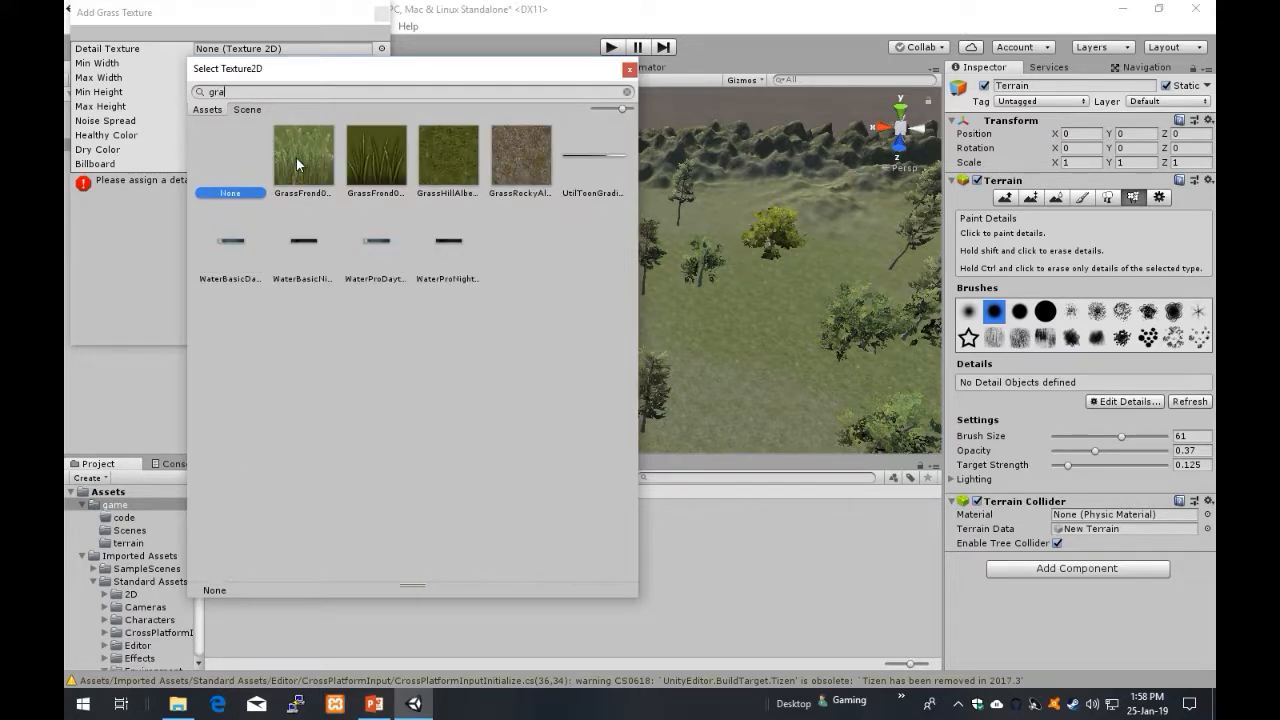
click(372, 165)
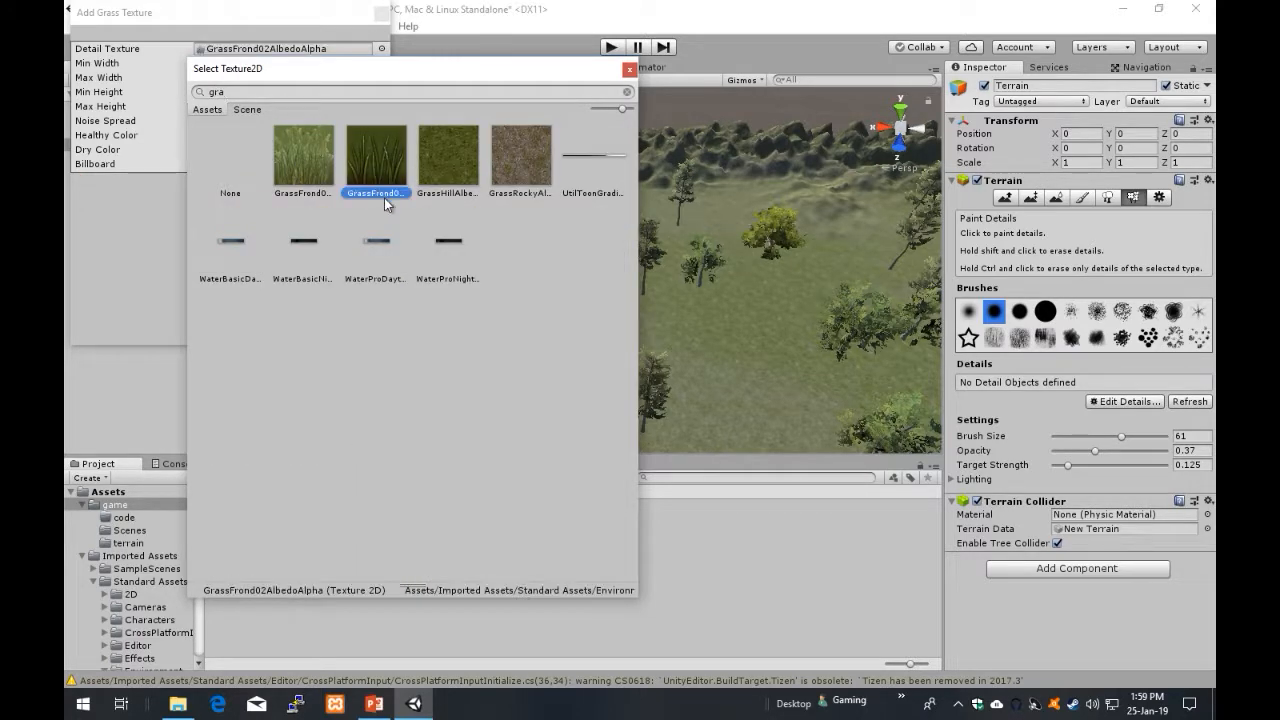
drag(509, 69, 550, 264)
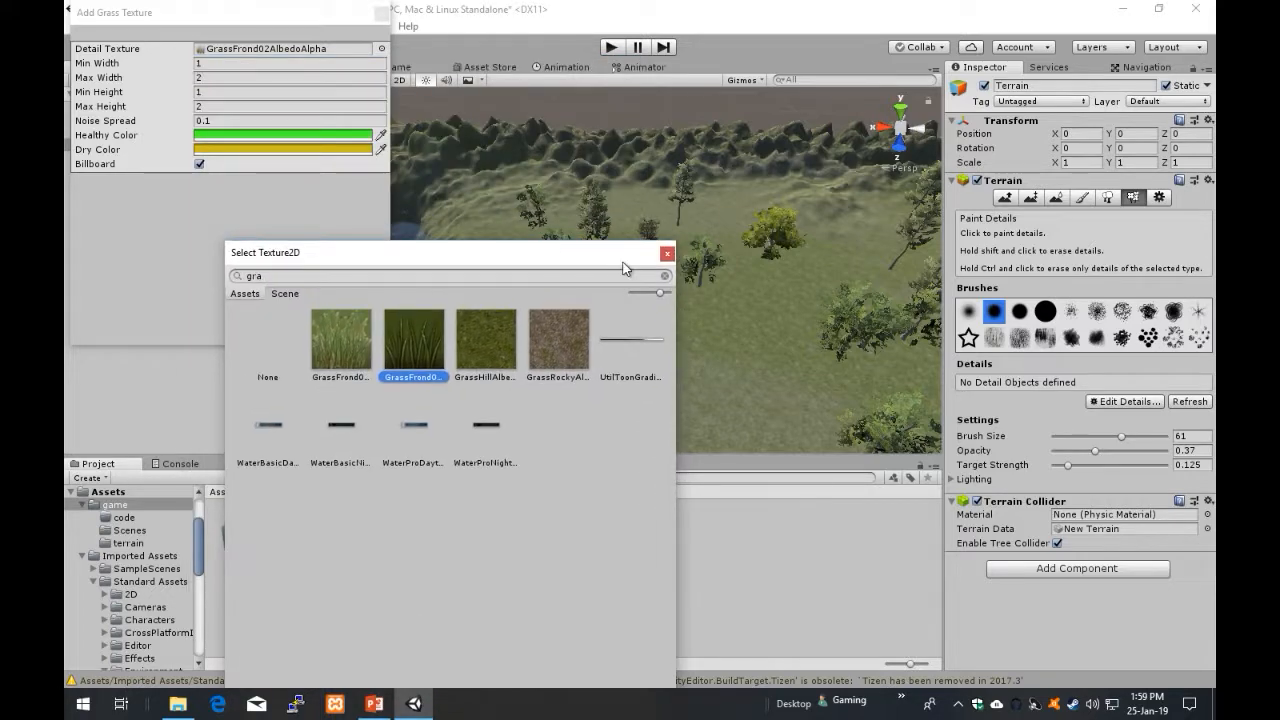
click(664, 262)
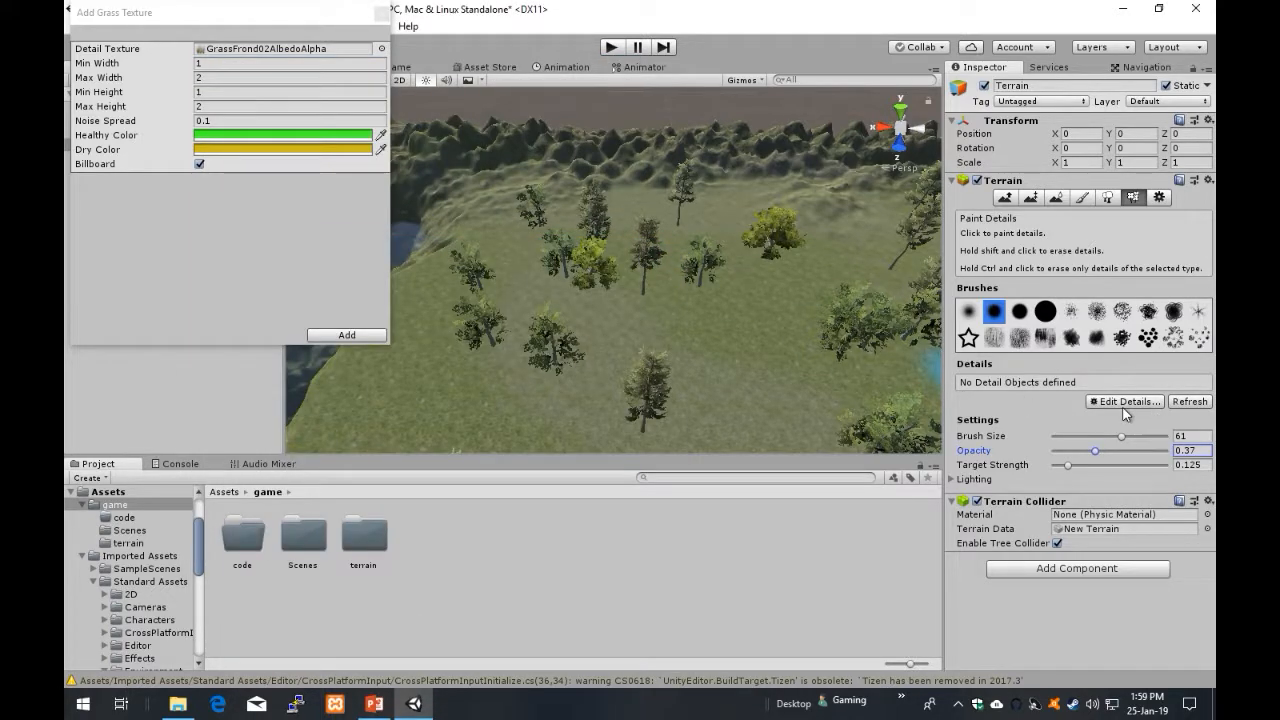
click(347, 335)
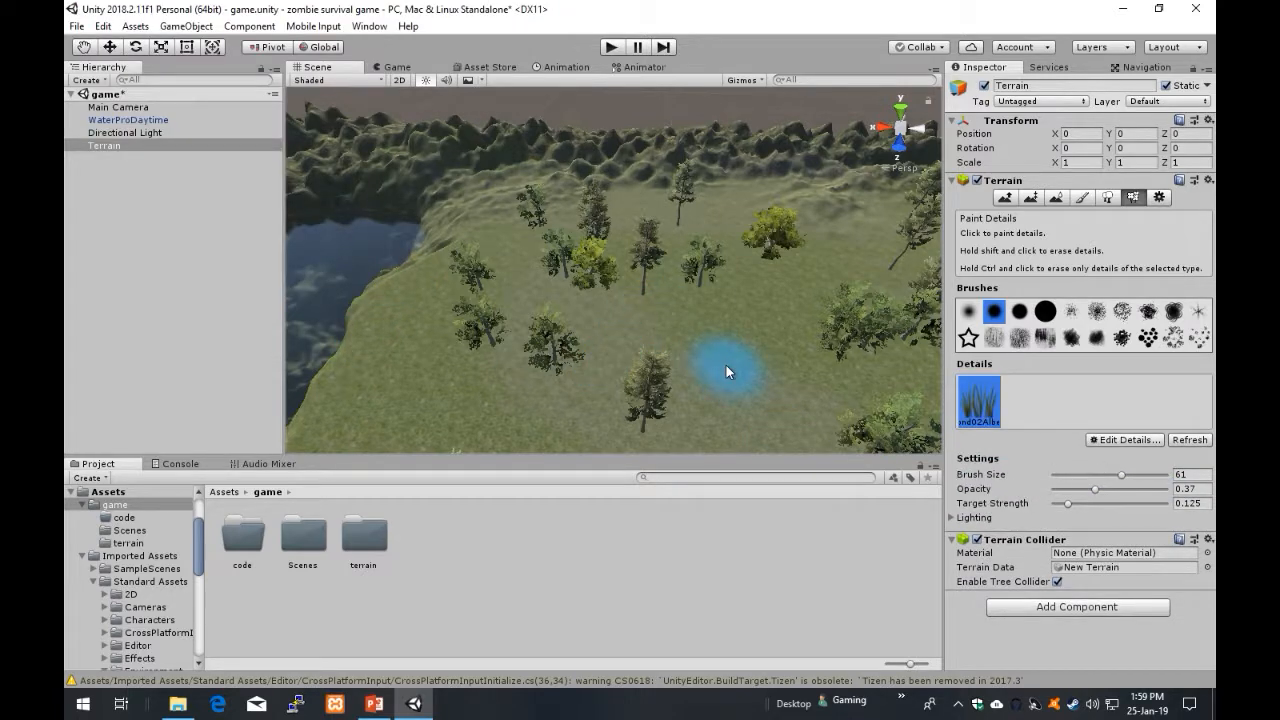
Step: Paint a grass patch on the ground between the trees with detail brush size 28, opacity 0.37 and target strength 0.125
scroll(727, 370, up, 2)
right_drag(726, 365, 310, 480)
key(w)
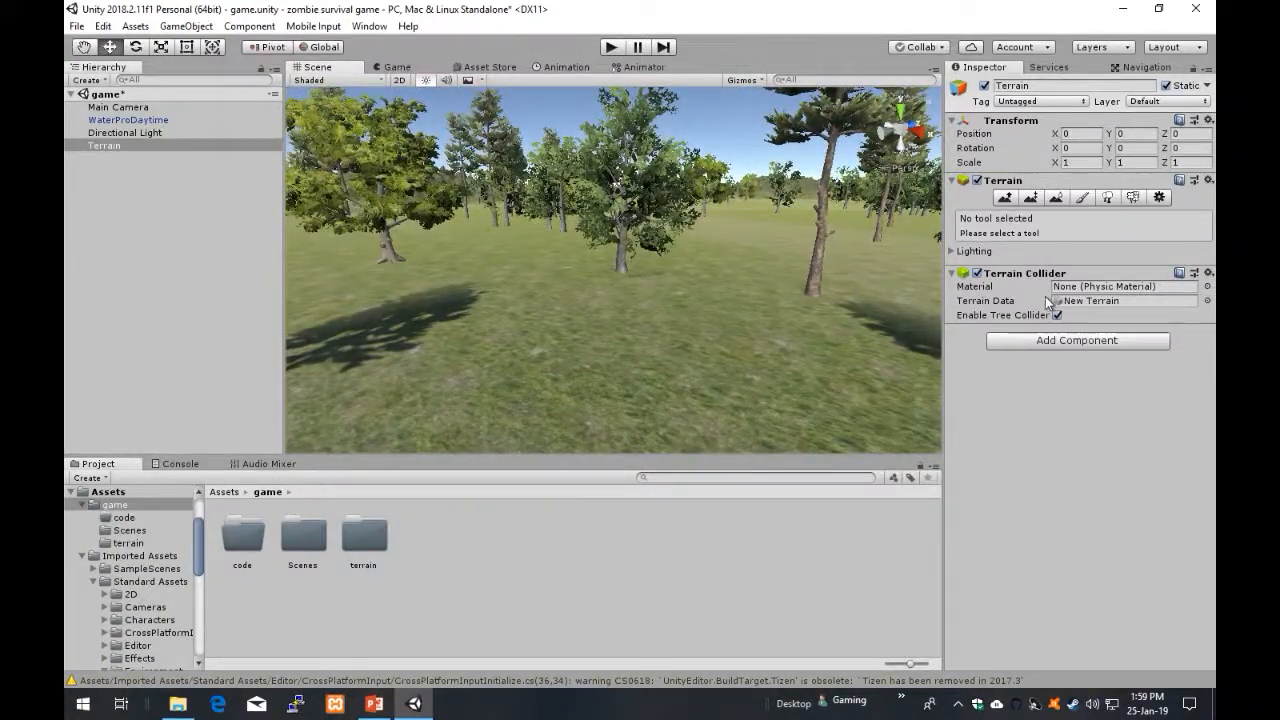
click(1132, 198)
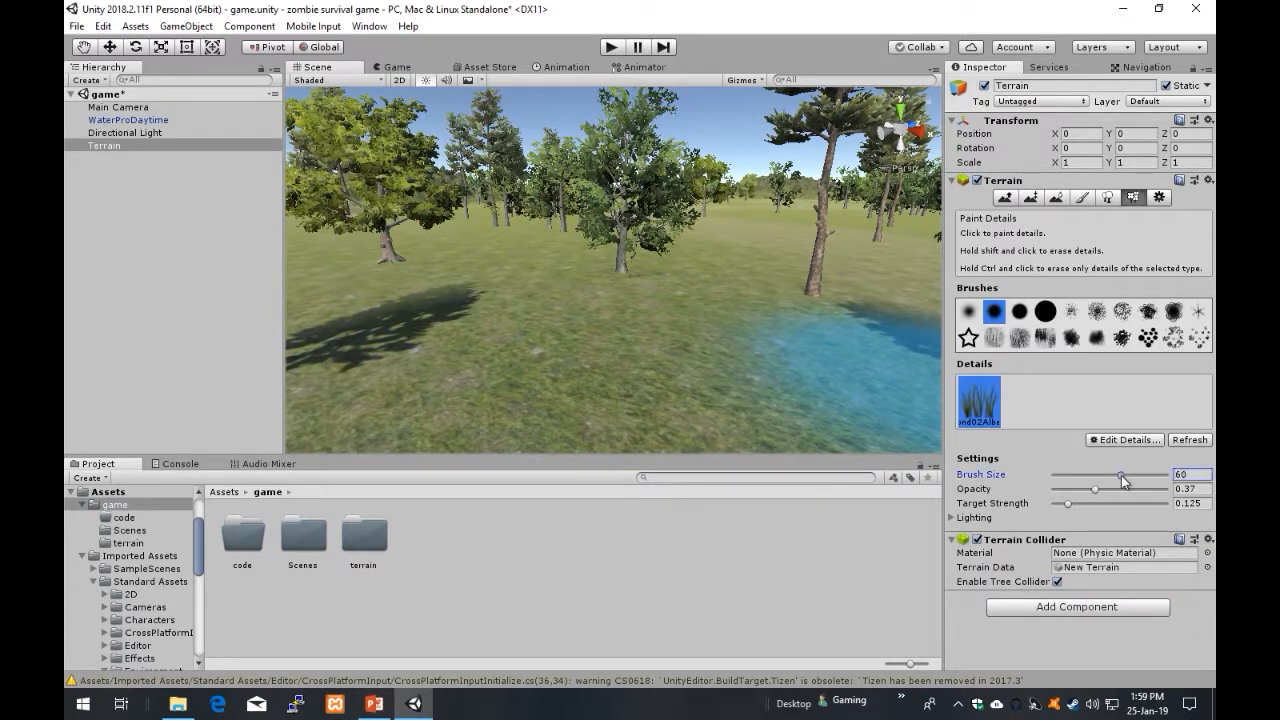
drag(553, 372, 625, 359)
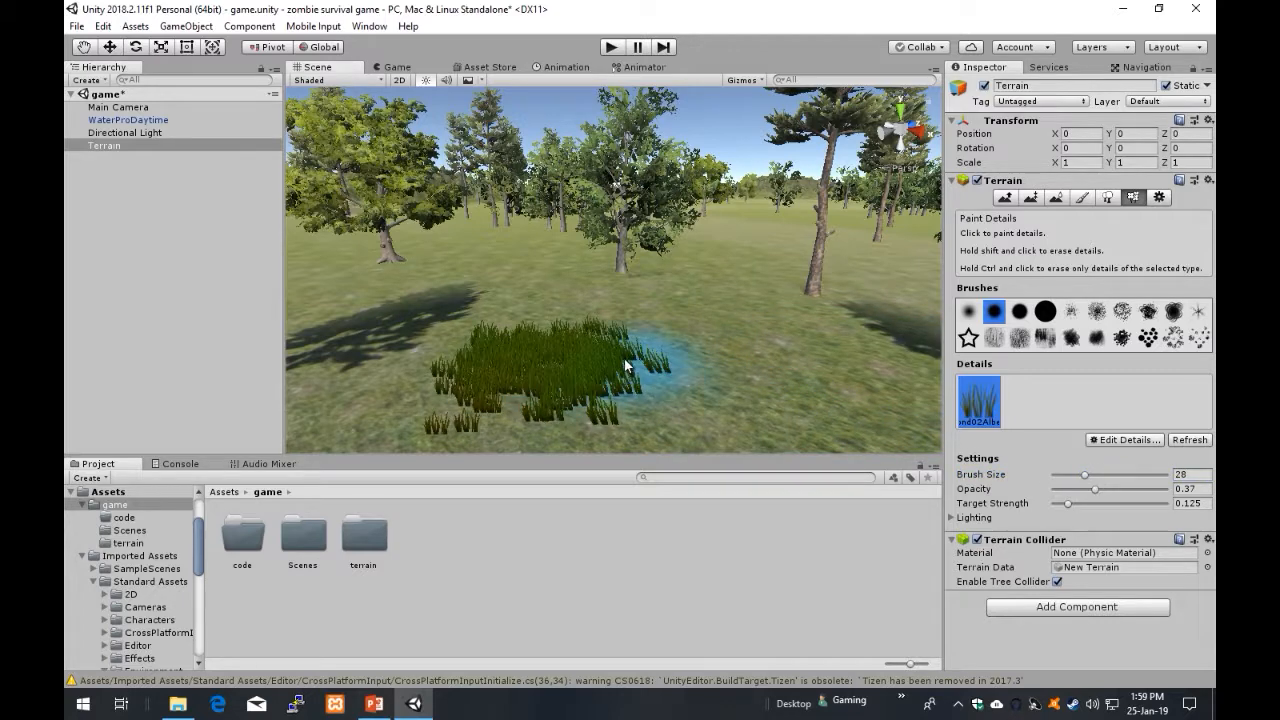
Step: Paint sparser grass patches near the trees by the water with target strength 0.0625 and opacity 0.442
scroll(790, 357, down, 5)
scroll(641, 367, up, 3)
scroll(641, 367, down, 7)
mouse_move(641, 366)
right_down()
mouse_move(235, 395)
mouse_move(414, 326)
mouse_move(538, 526)
mouse_move(222, 238)
mouse_move(431, 284)
mouse_move(235, 322)
mouse_move(228, 518)
mouse_move(516, 376)
mouse_move(309, 403)
mouse_move(657, 371)
mouse_move(660, 317)
mouse_move(606, 328)
right_up()
scroll(606, 329, up, 4)
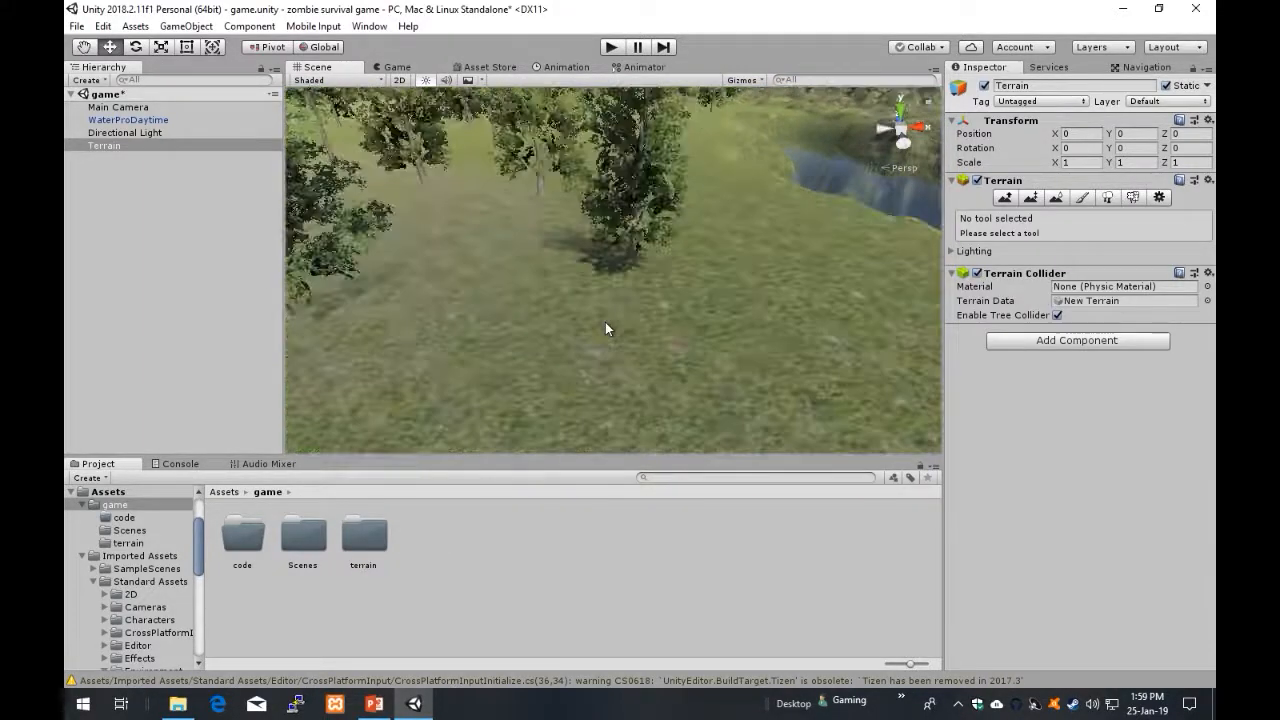
click(1133, 197)
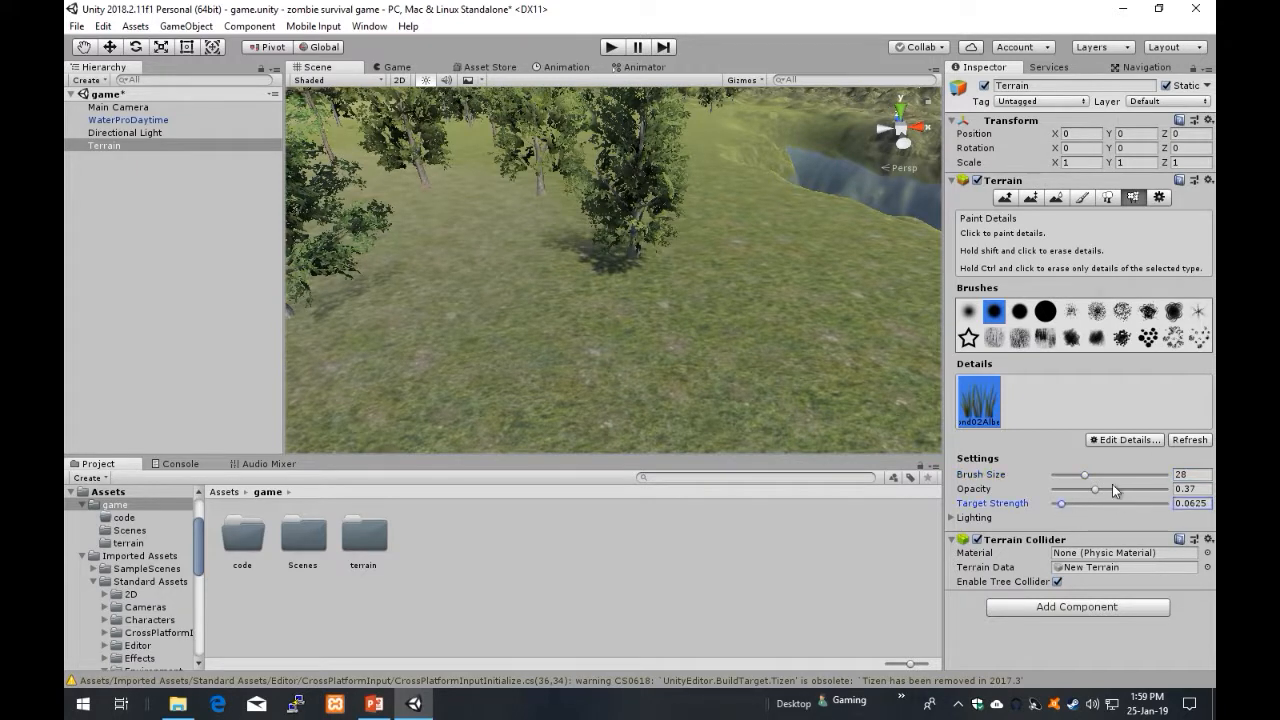
drag(1096, 488, 1103, 489)
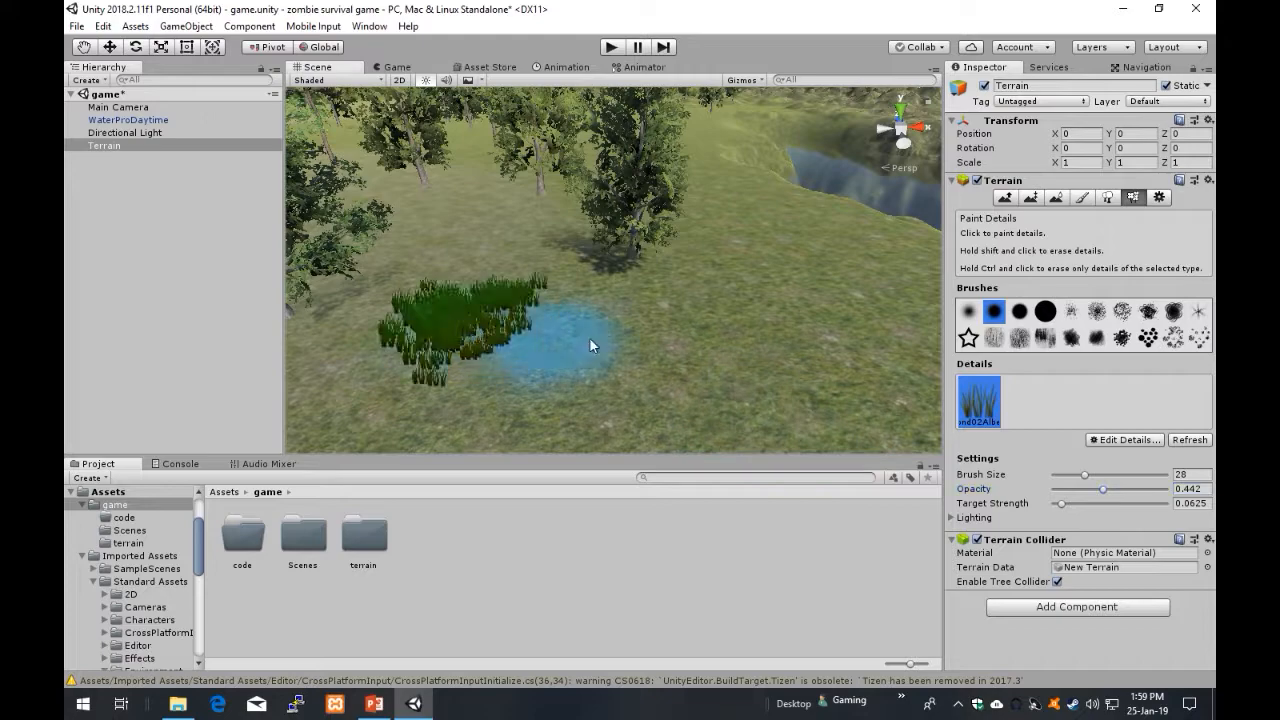
drag(733, 354, 769, 364)
Step: Paint scattered small grass patches among the trees farther across the plain
mouse_move(765, 265)
right_down()
mouse_move(945, 214)
mouse_move(777, 374)
mouse_move(628, 336)
mouse_move(662, 340)
mouse_move(297, 214)
mouse_move(224, 166)
mouse_move(434, 124)
mouse_move(372, 214)
mouse_move(427, 41)
mouse_move(368, 83)
mouse_move(468, 294)
right_up()
key(w)
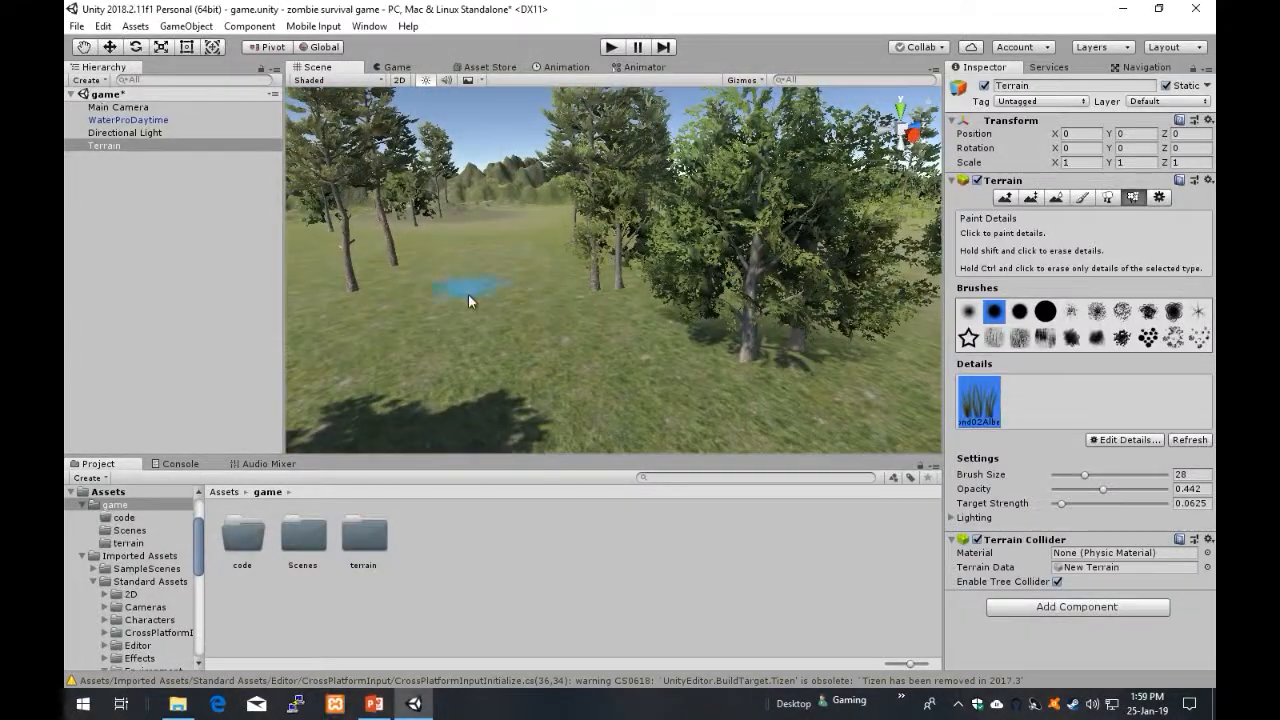
mouse_move(559, 279)
right_down()
mouse_move(405, 78)
mouse_move(566, 298)
right_up()
right_drag(630, 377, 861, 348)
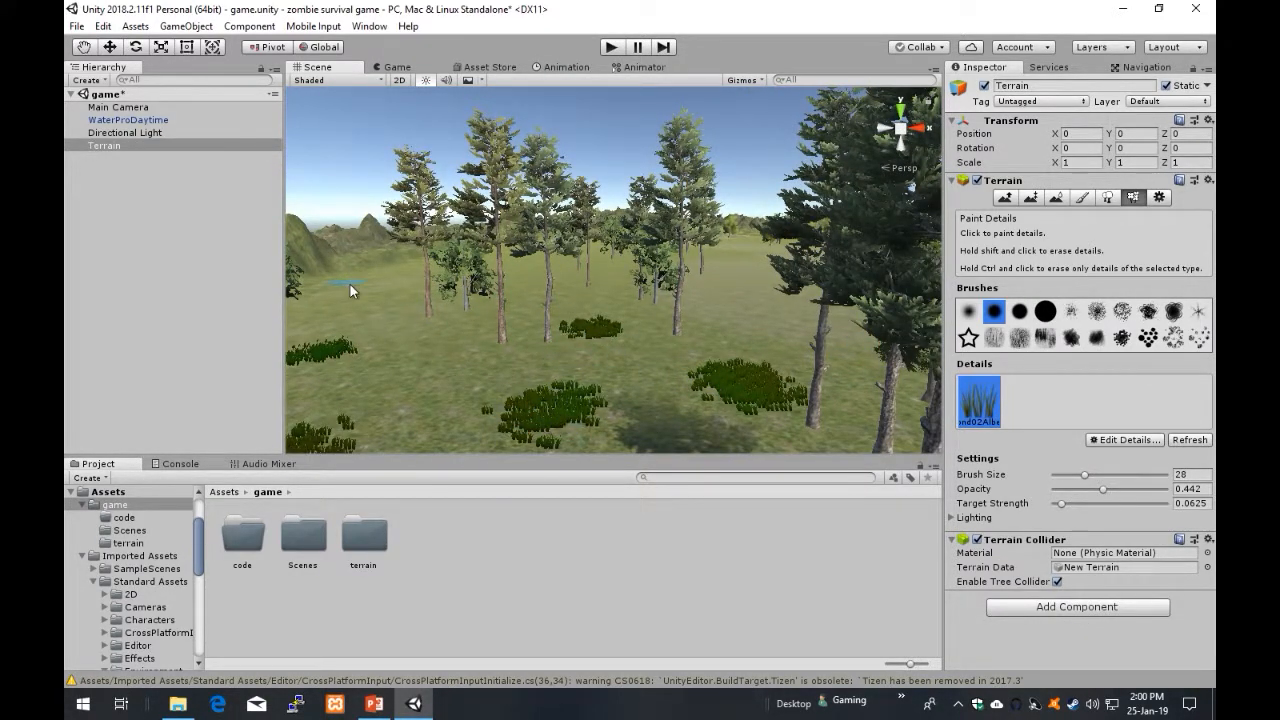
drag(365, 360, 405, 366)
Step: Inspect the planted terrain from among the trees to a full overview, checking the tree painting options and Terrain Settings
mouse_move(407, 285)
right_down()
mouse_move(383, 114)
mouse_move(470, 240)
mouse_move(570, 285)
mouse_move(650, 302)
mouse_move(1090, 278)
mouse_move(628, 266)
mouse_move(800, 286)
mouse_move(787, 291)
right_up()
right_drag(730, 340, 645, 319)
right_drag(616, 374, 914, 346)
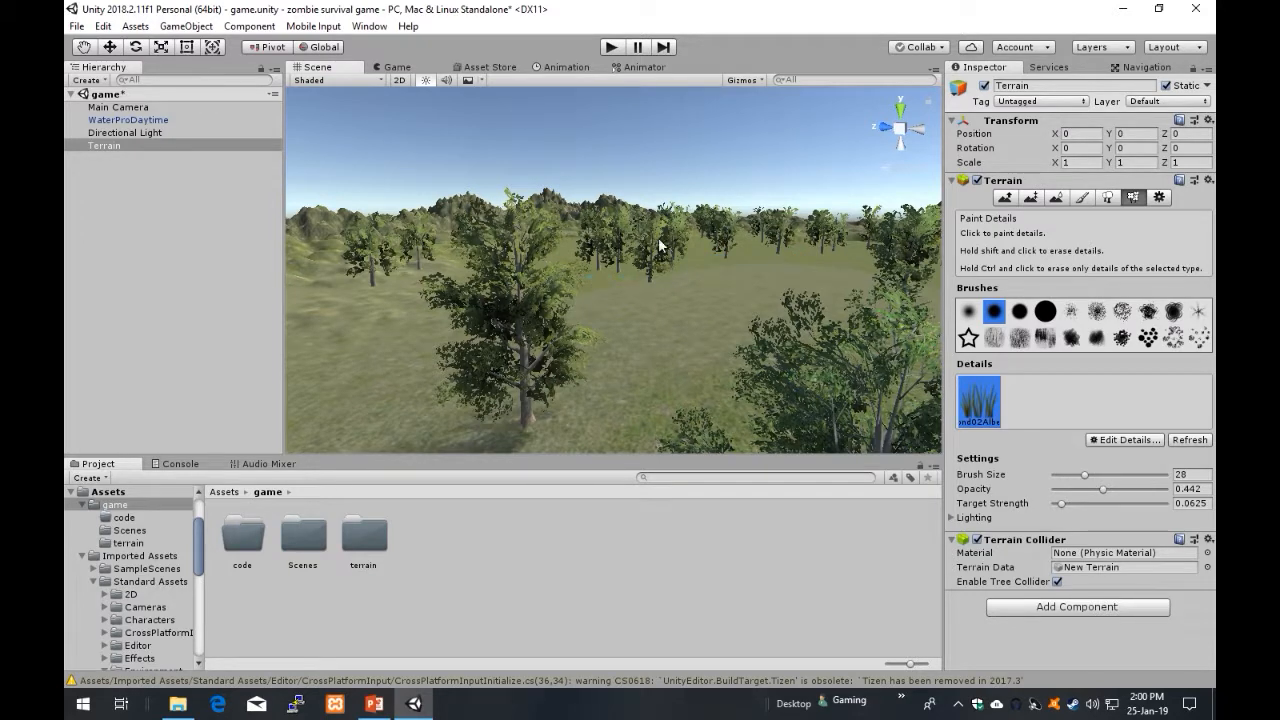
scroll(717, 169, down, 10)
mouse_move(717, 169)
right_down()
mouse_move(103, 204)
mouse_move(1082, 202)
mouse_move(886, 373)
mouse_move(77, 360)
mouse_move(1106, 211)
mouse_move(920, 275)
mouse_move(973, 245)
mouse_move(526, 252)
mouse_move(106, 207)
mouse_move(170, 166)
mouse_move(166, 190)
mouse_move(123, 232)
mouse_move(1040, 267)
mouse_move(1061, 219)
mouse_move(1084, 256)
right_up()
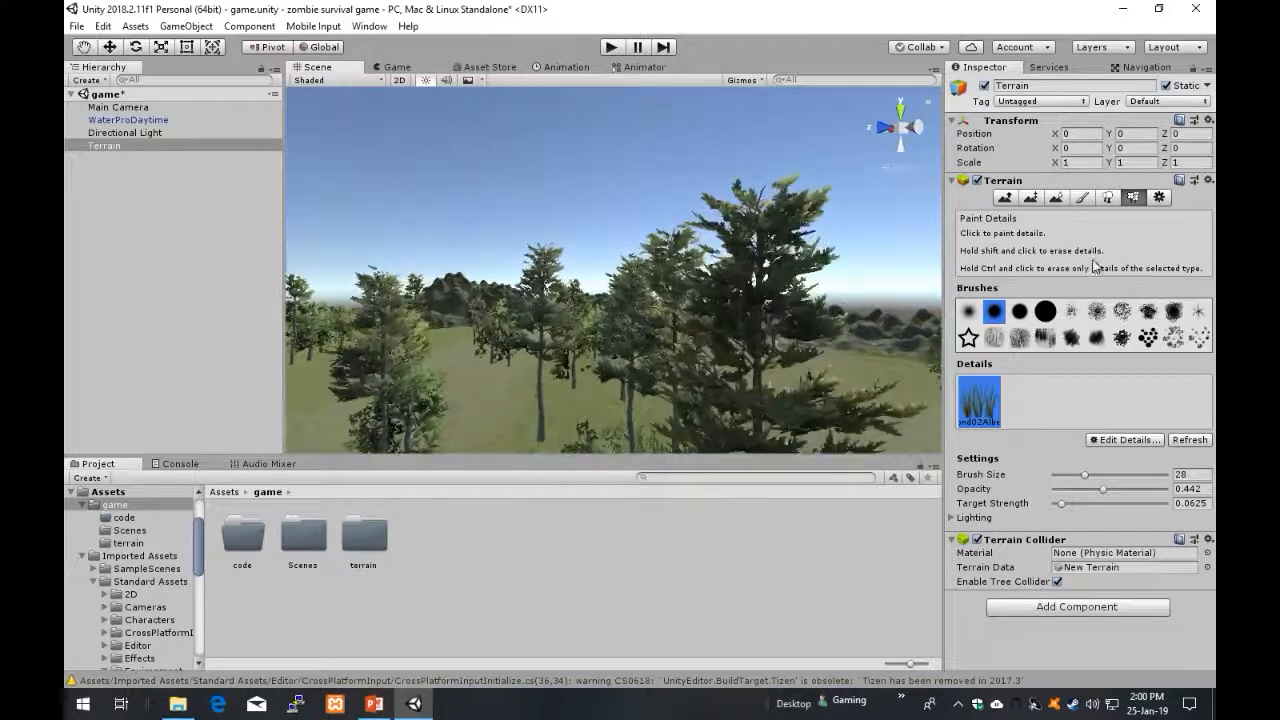
click(1114, 198)
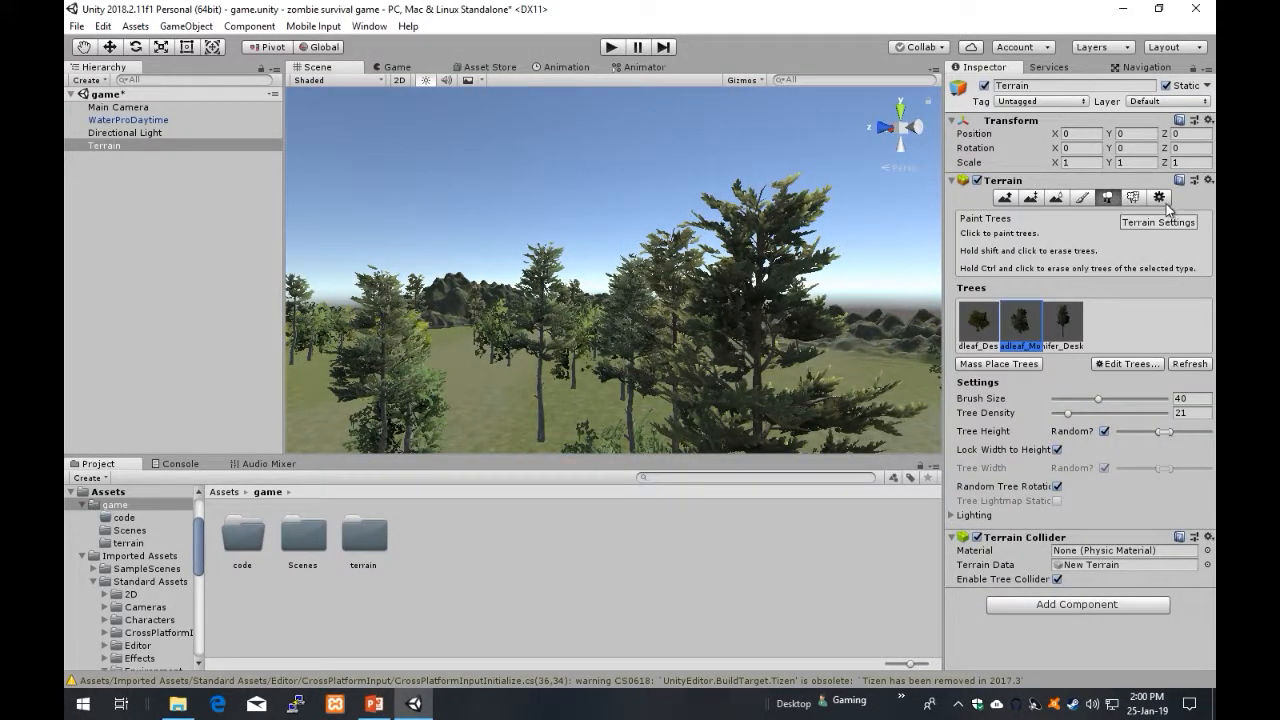
click(1160, 198)
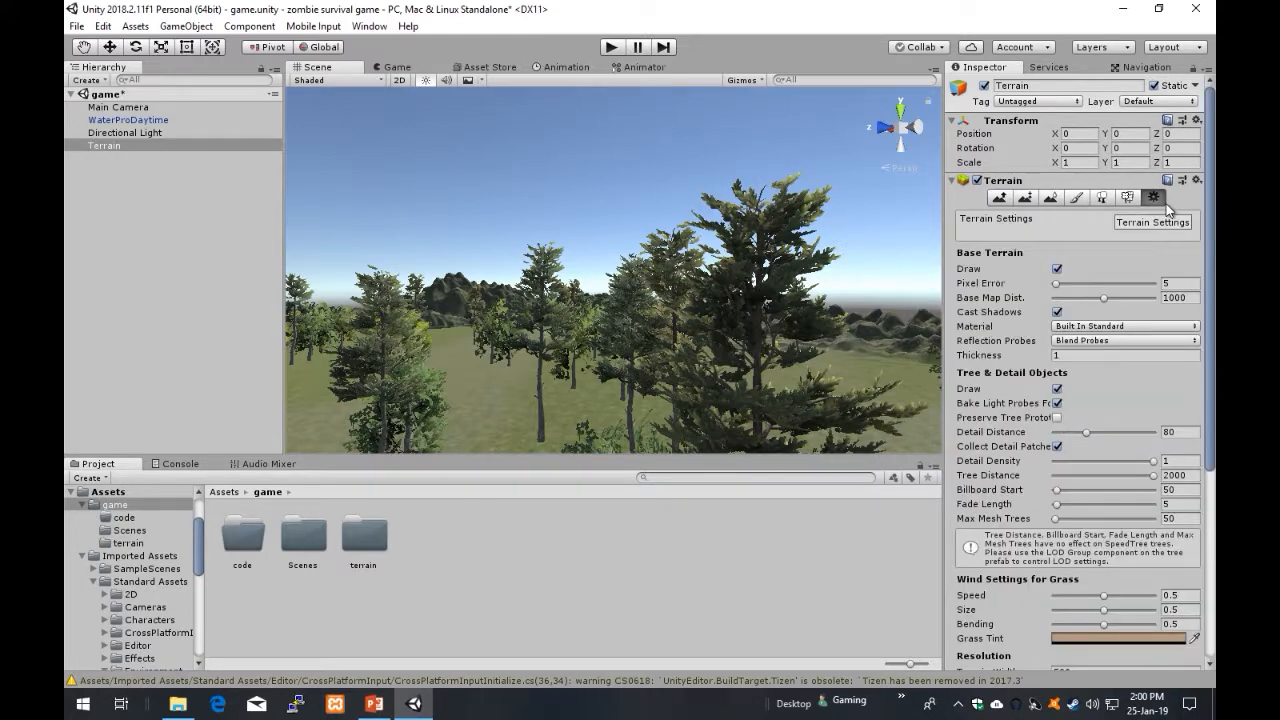
click(1104, 200)
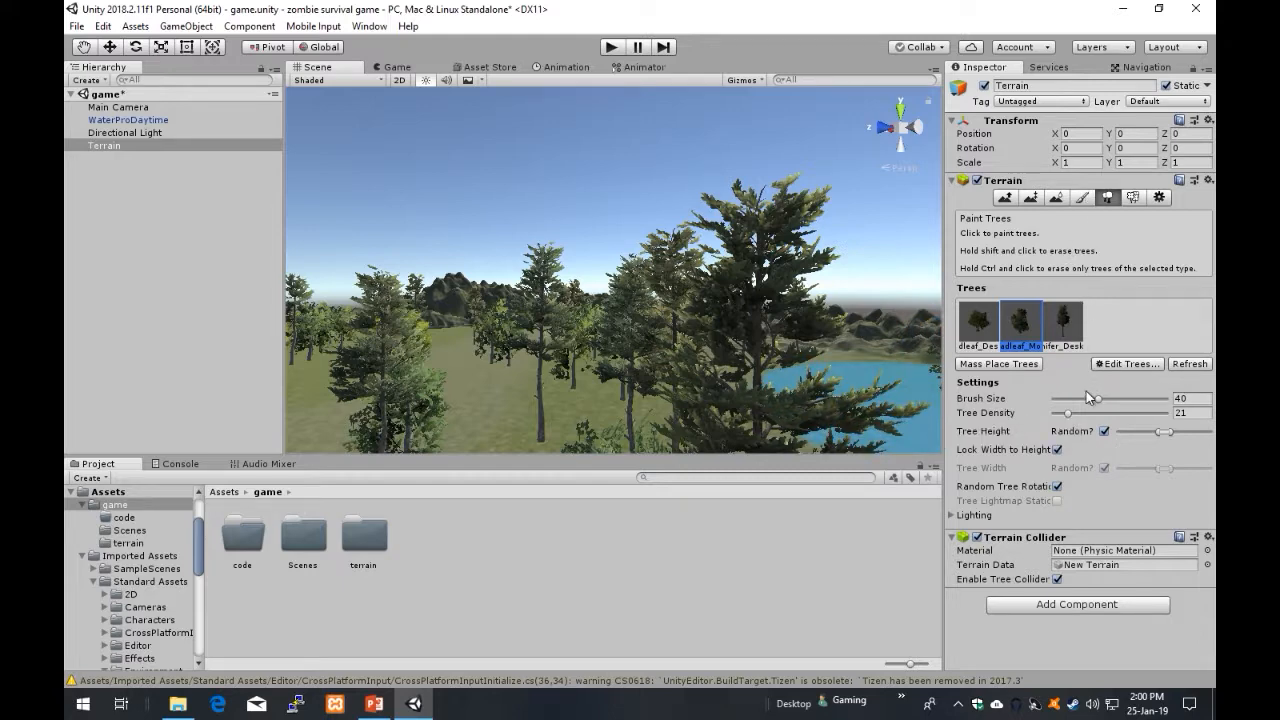
right_drag(634, 320, 137, 464)
key(w)
key(a)
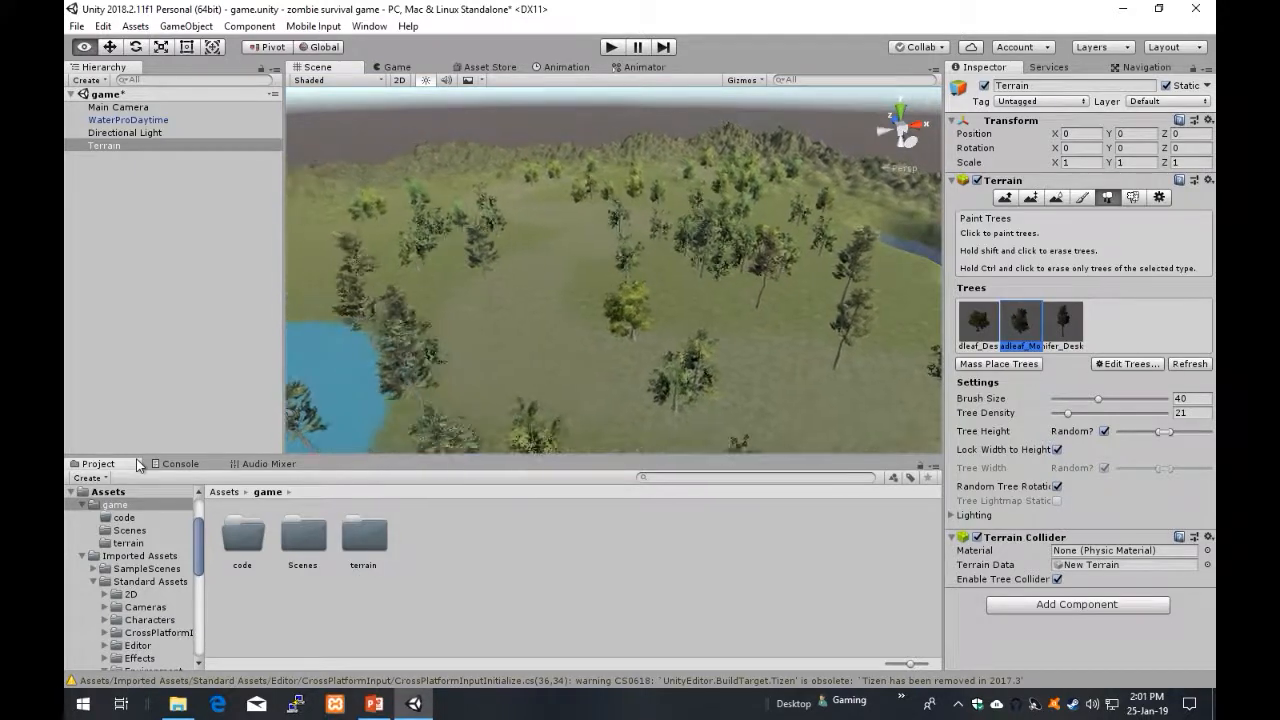
mouse_move(137, 464)
right_down()
mouse_move(410, 480)
mouse_move(309, 480)
mouse_move(316, 493)
mouse_move(416, 493)
right_up()
key(s)
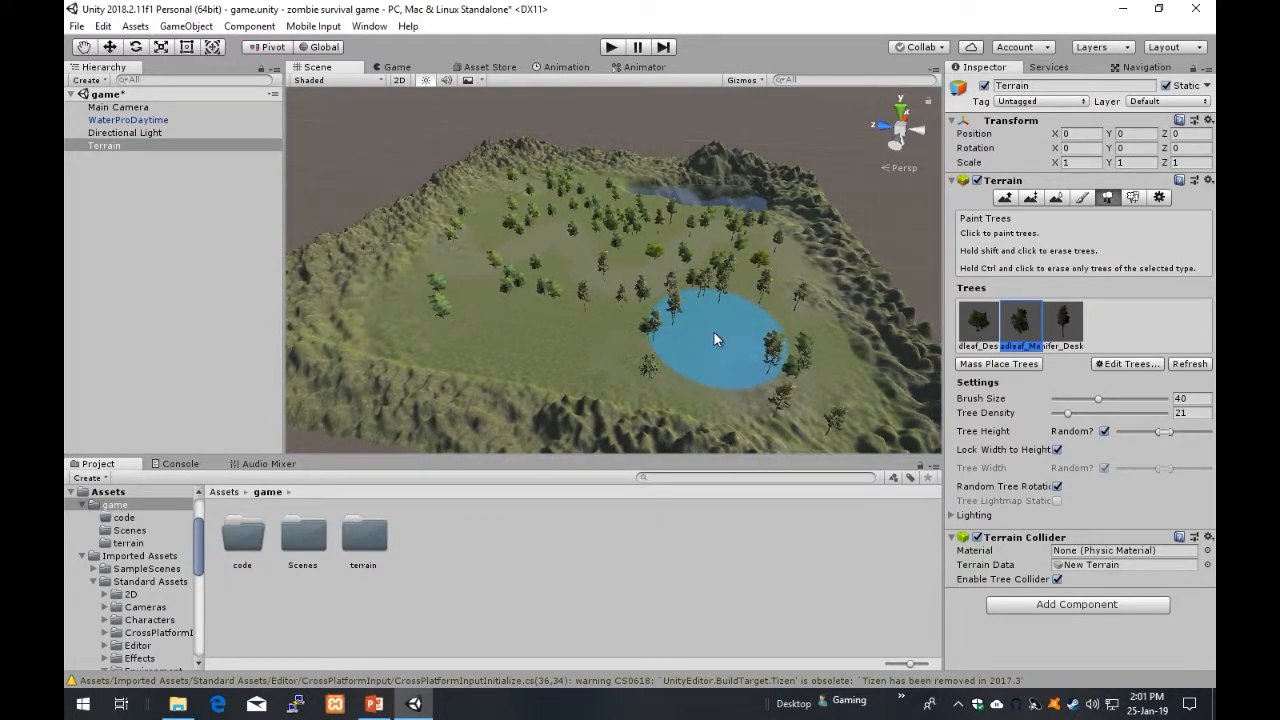